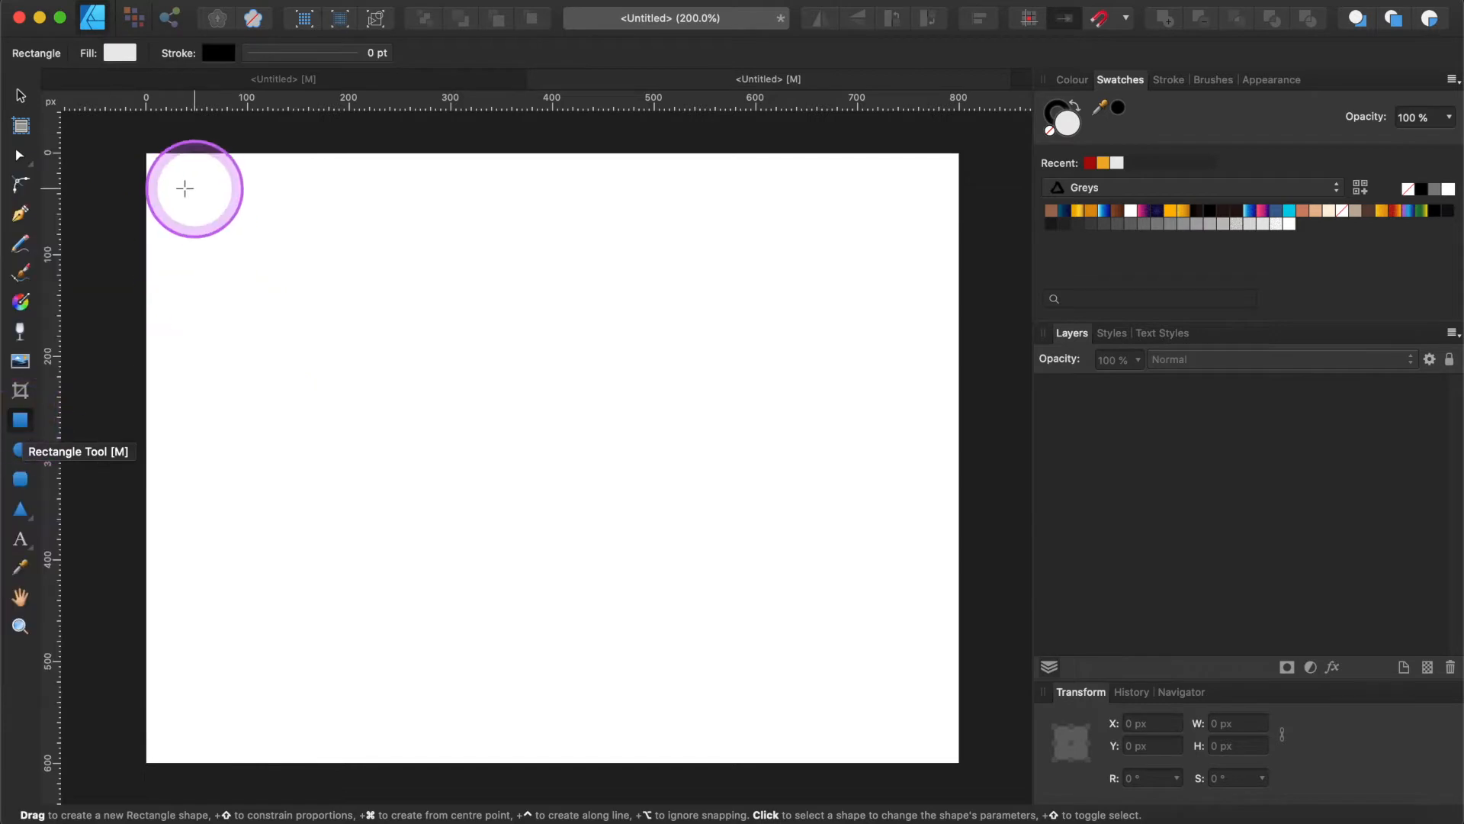
Draw a background rectangle of about 807 × 601 px covering the whole page and fill it with bright orange
{"action": "left_click_drag", "start_coordinate": [149, 159], "coordinate": [965, 766]}
{"action": "double_click", "coordinate": [1068, 120]}
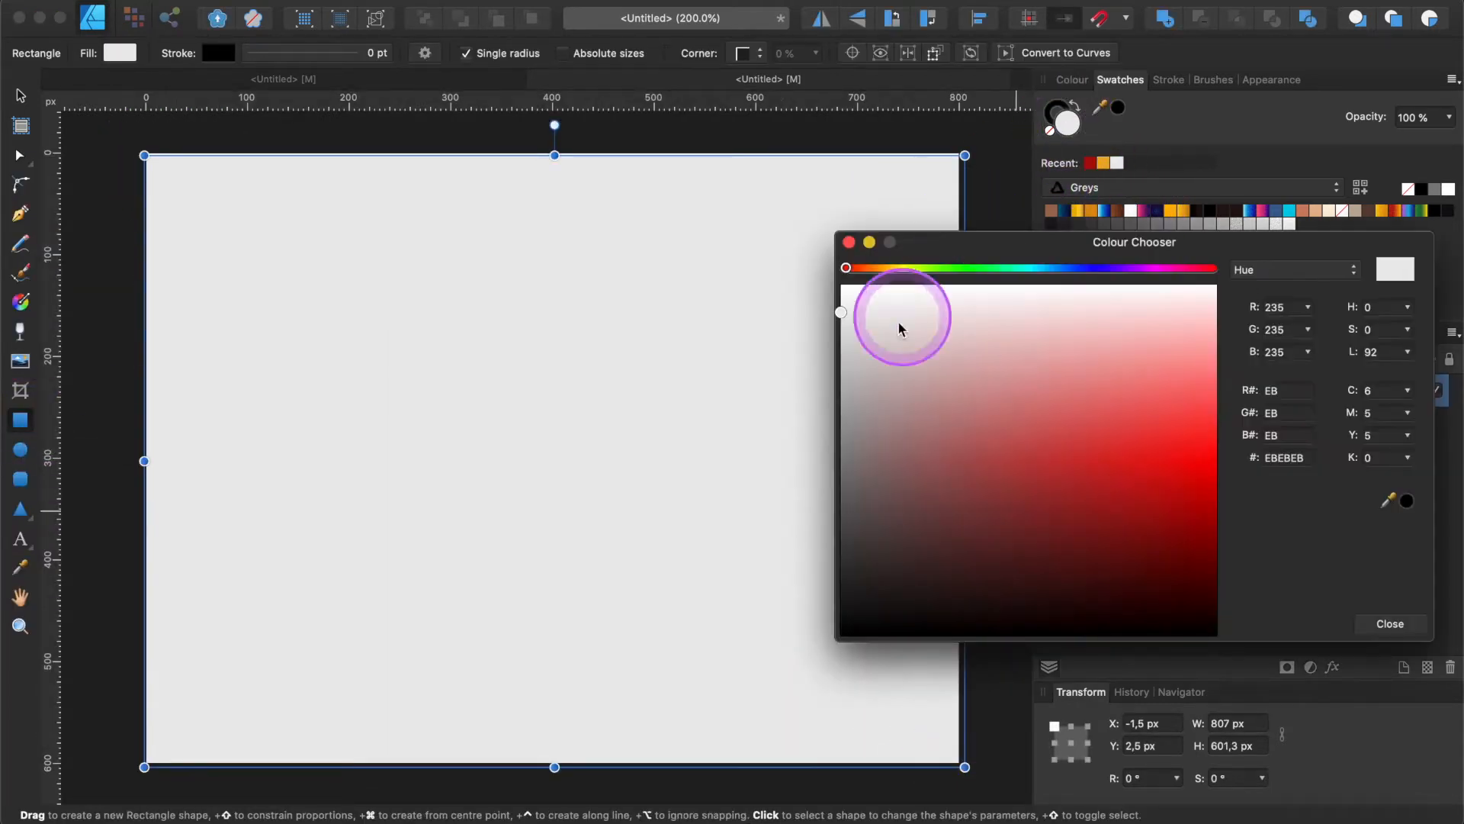
{"action": "left_click", "coordinate": [892, 268]}
{"action": "left_click", "coordinate": [1207, 474]}
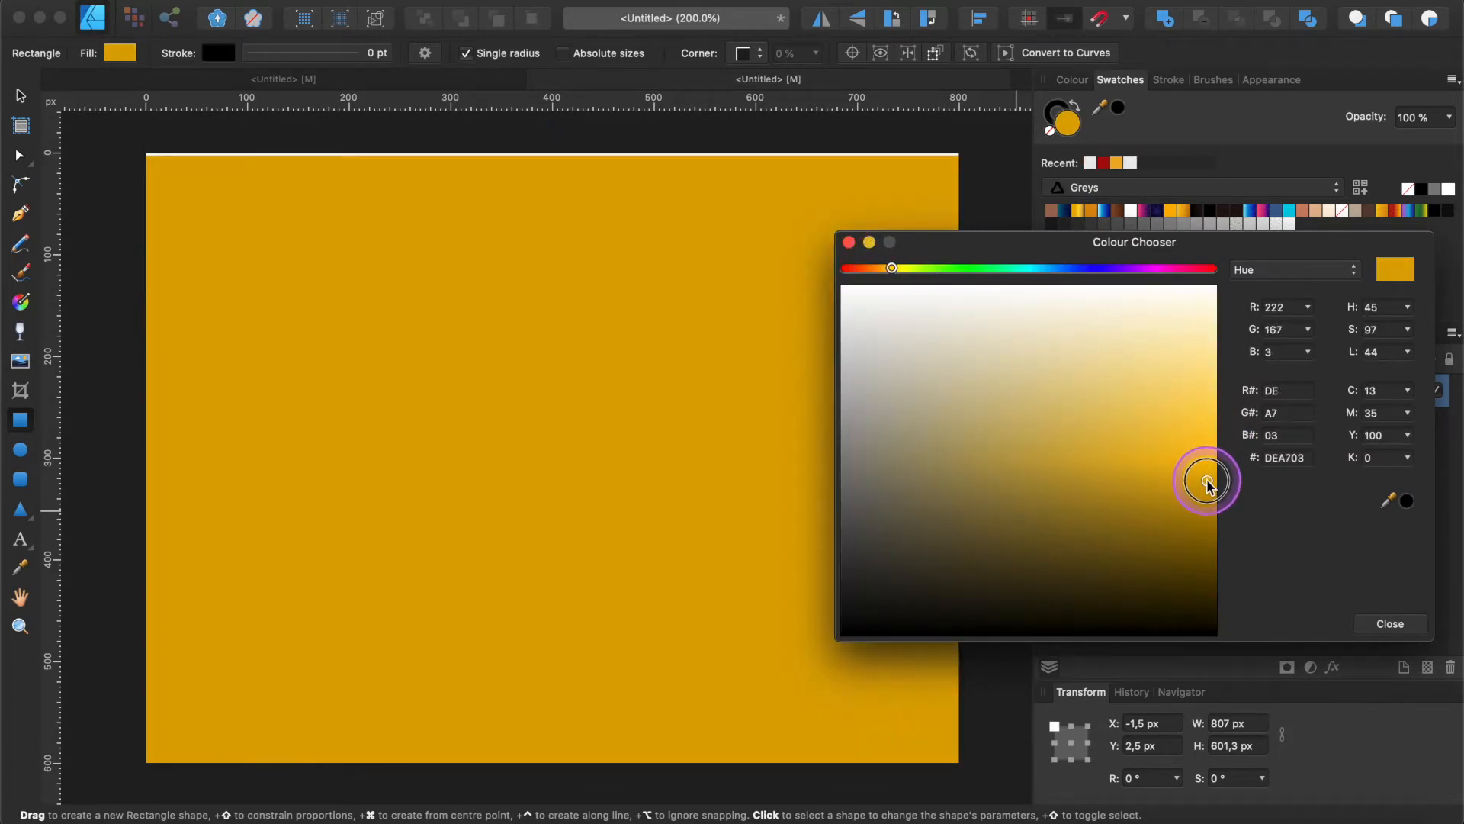
{"action": "left_click", "coordinate": [890, 268]}
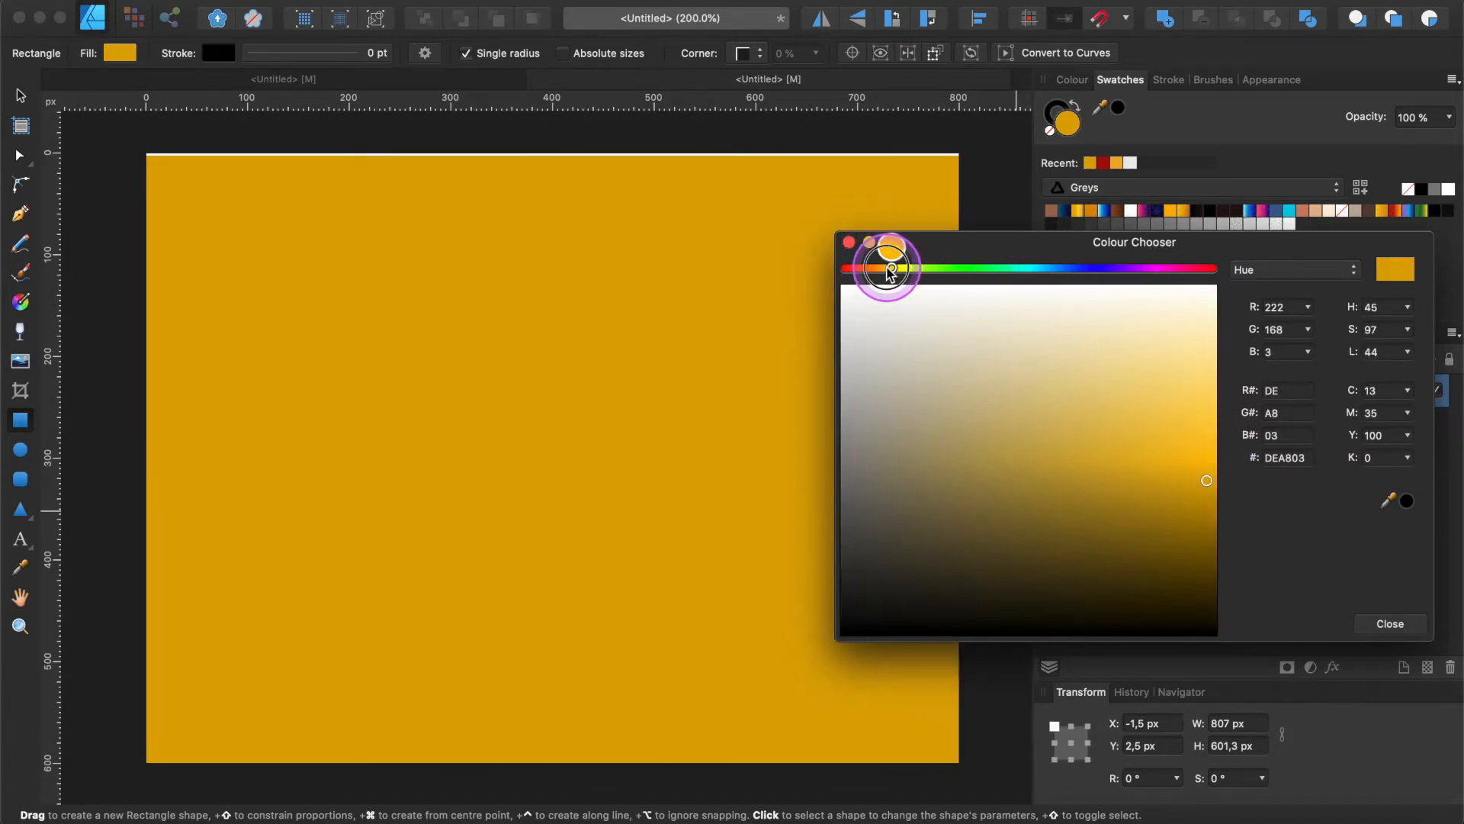
{"action": "left_click_drag", "start_coordinate": [1210, 481], "coordinate": [1210, 461]}
{"action": "left_click", "coordinate": [1401, 582]}
{"action": "left_click", "coordinate": [602, 257]}
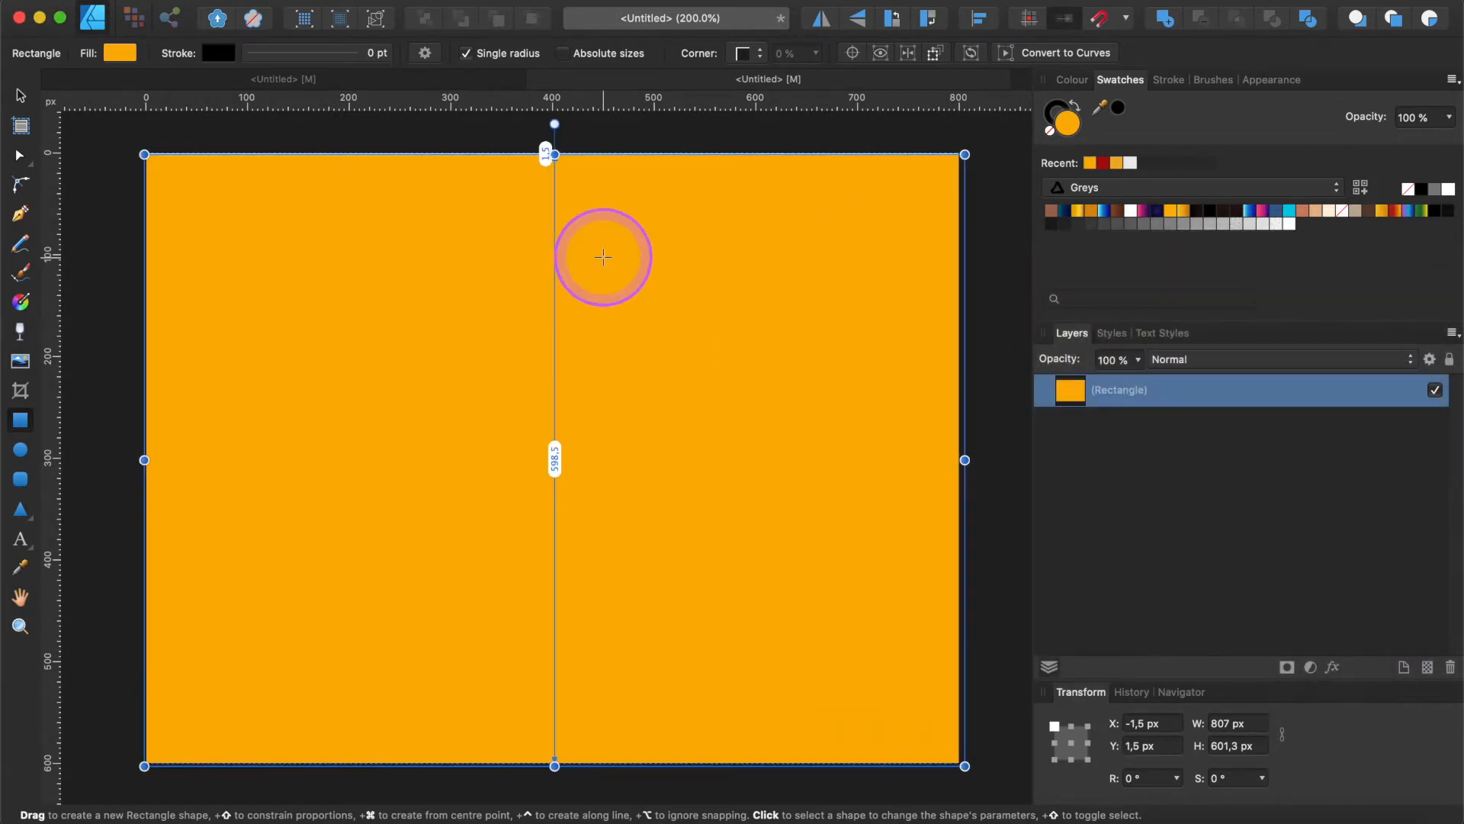
{"action": "left_click", "coordinate": [203, 657]}
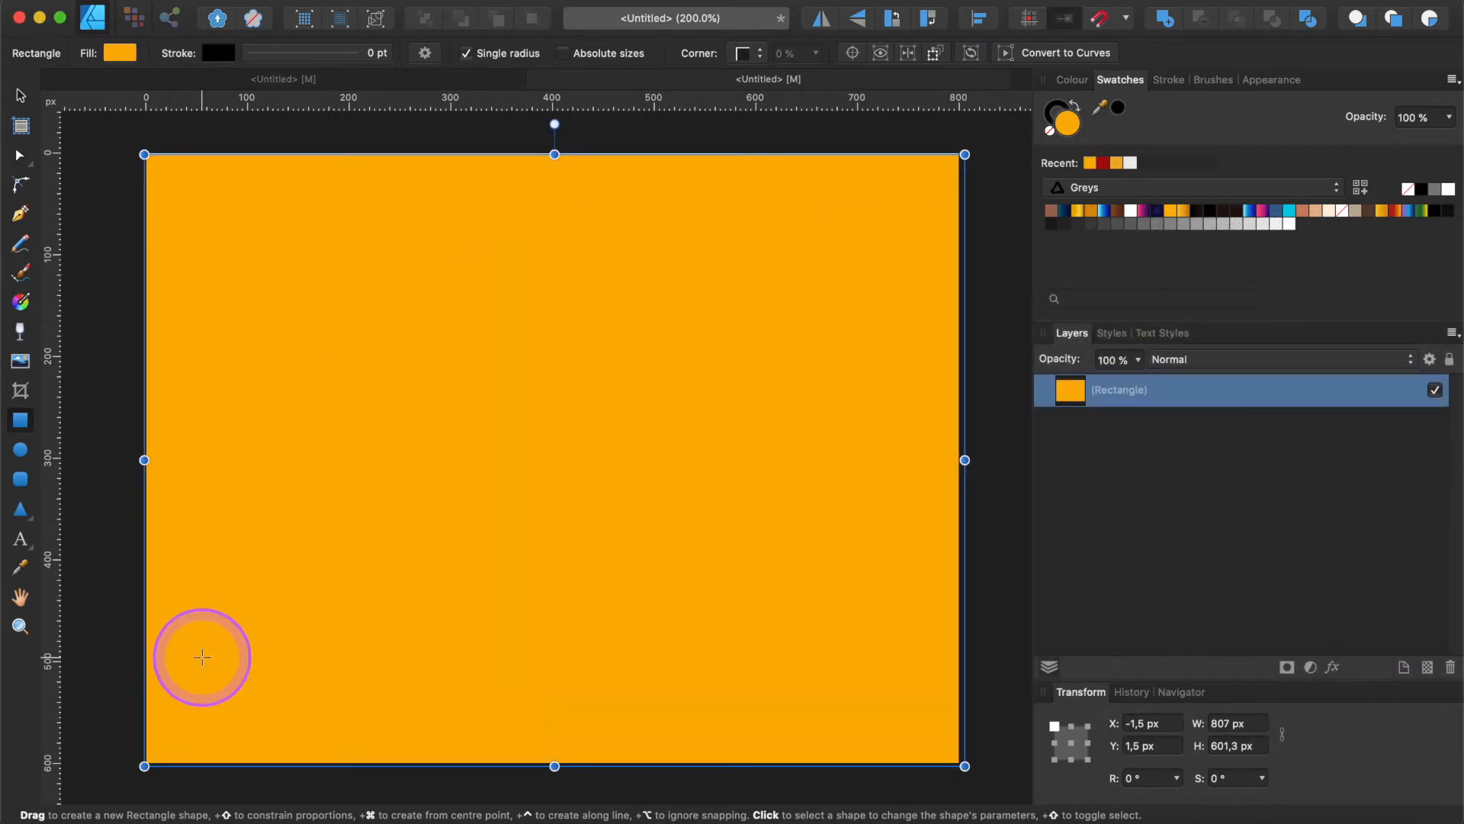
Draw an ellipse of about 273 × 293 px near the page centre and fill it with dark red BB0920
{"action": "left_click", "coordinate": [23, 452]}
{"action": "left_click_drag", "start_coordinate": [399, 281], "coordinate": [678, 579]}
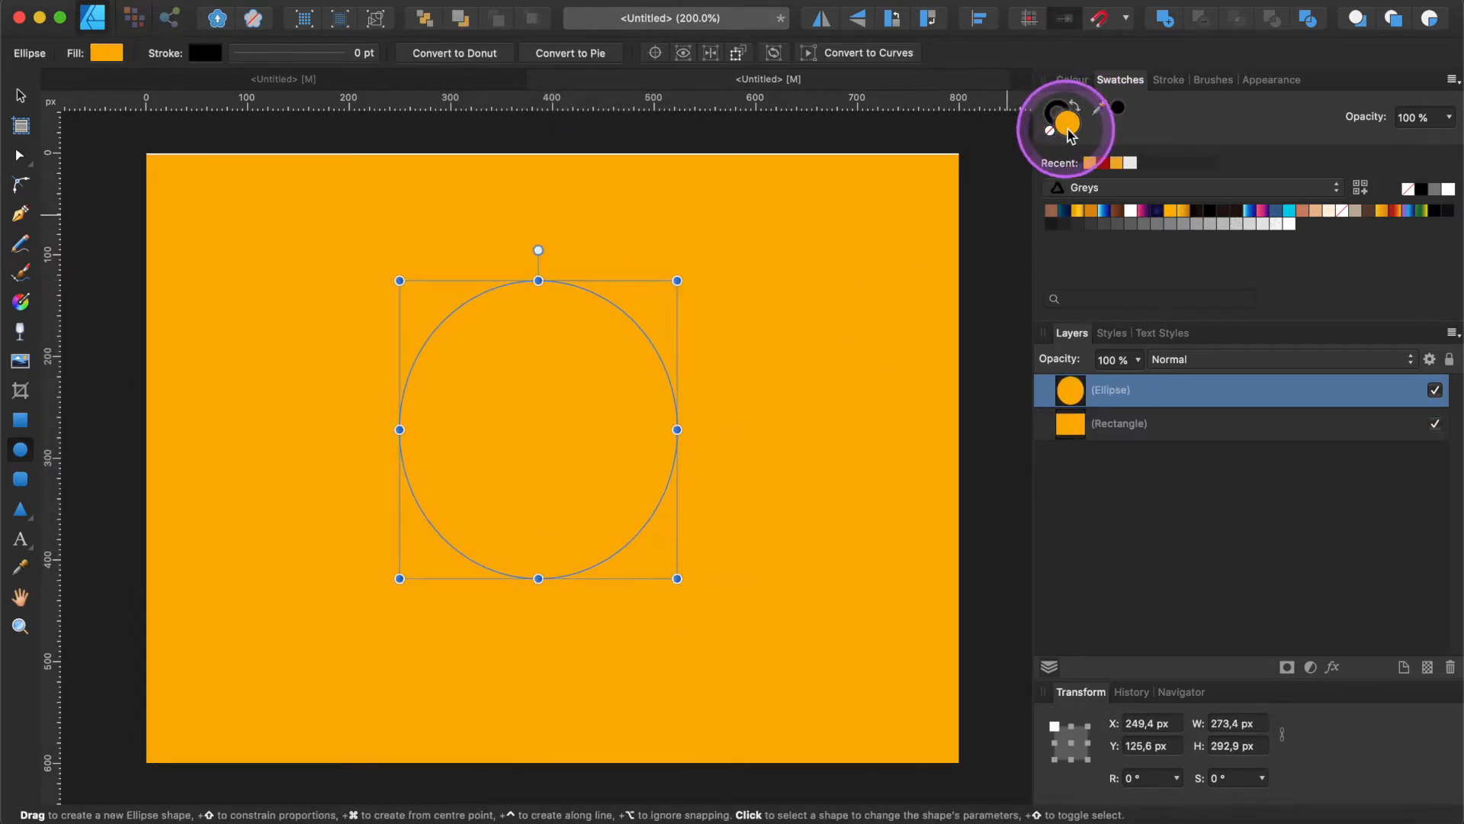
{"action": "double_click", "coordinate": [1068, 132]}
{"action": "left_click", "coordinate": [1207, 267]}
{"action": "left_click_drag", "start_coordinate": [1167, 450], "coordinate": [1188, 517]}
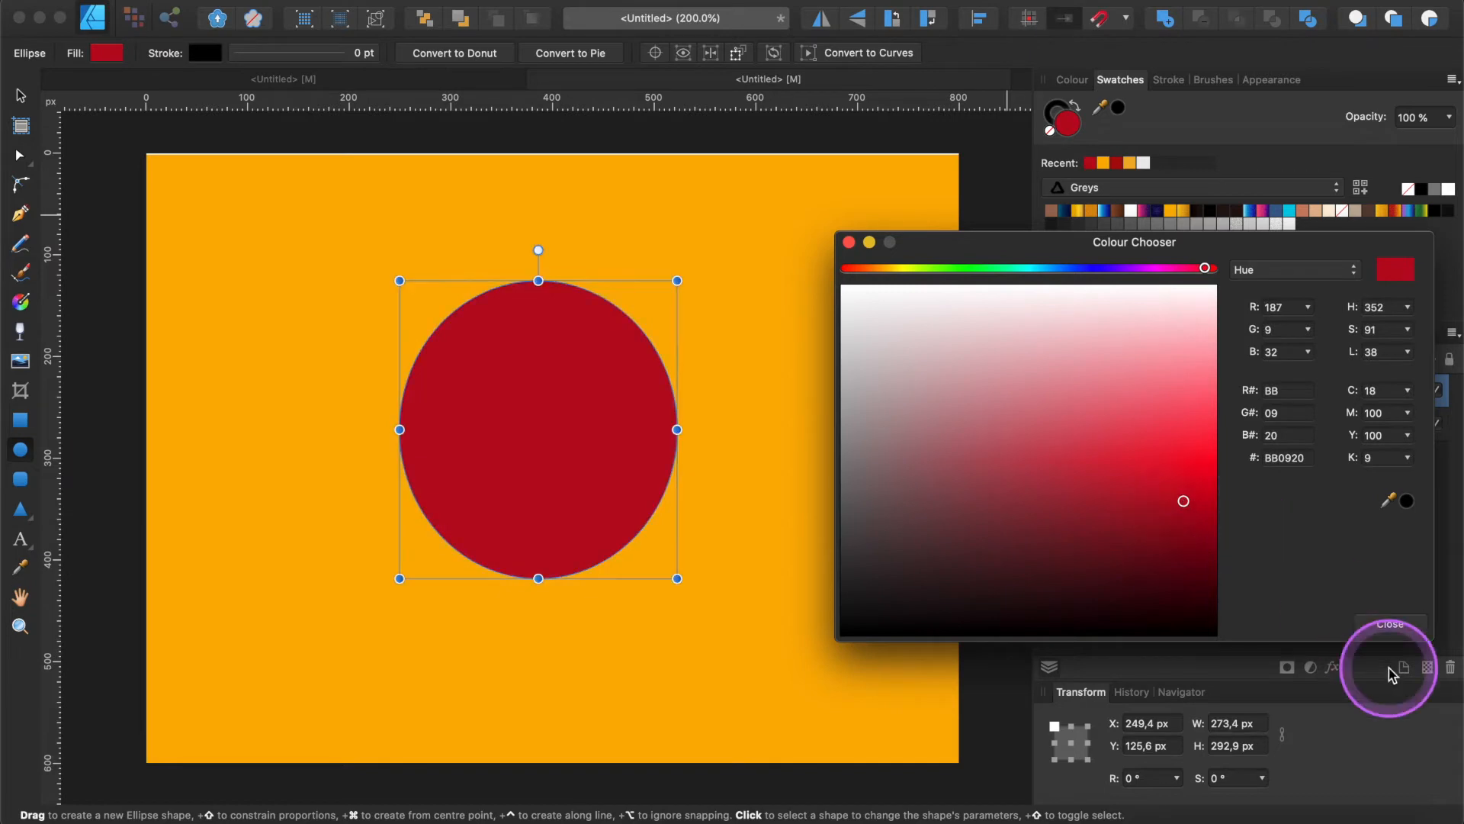
{"action": "left_click", "coordinate": [1390, 626]}
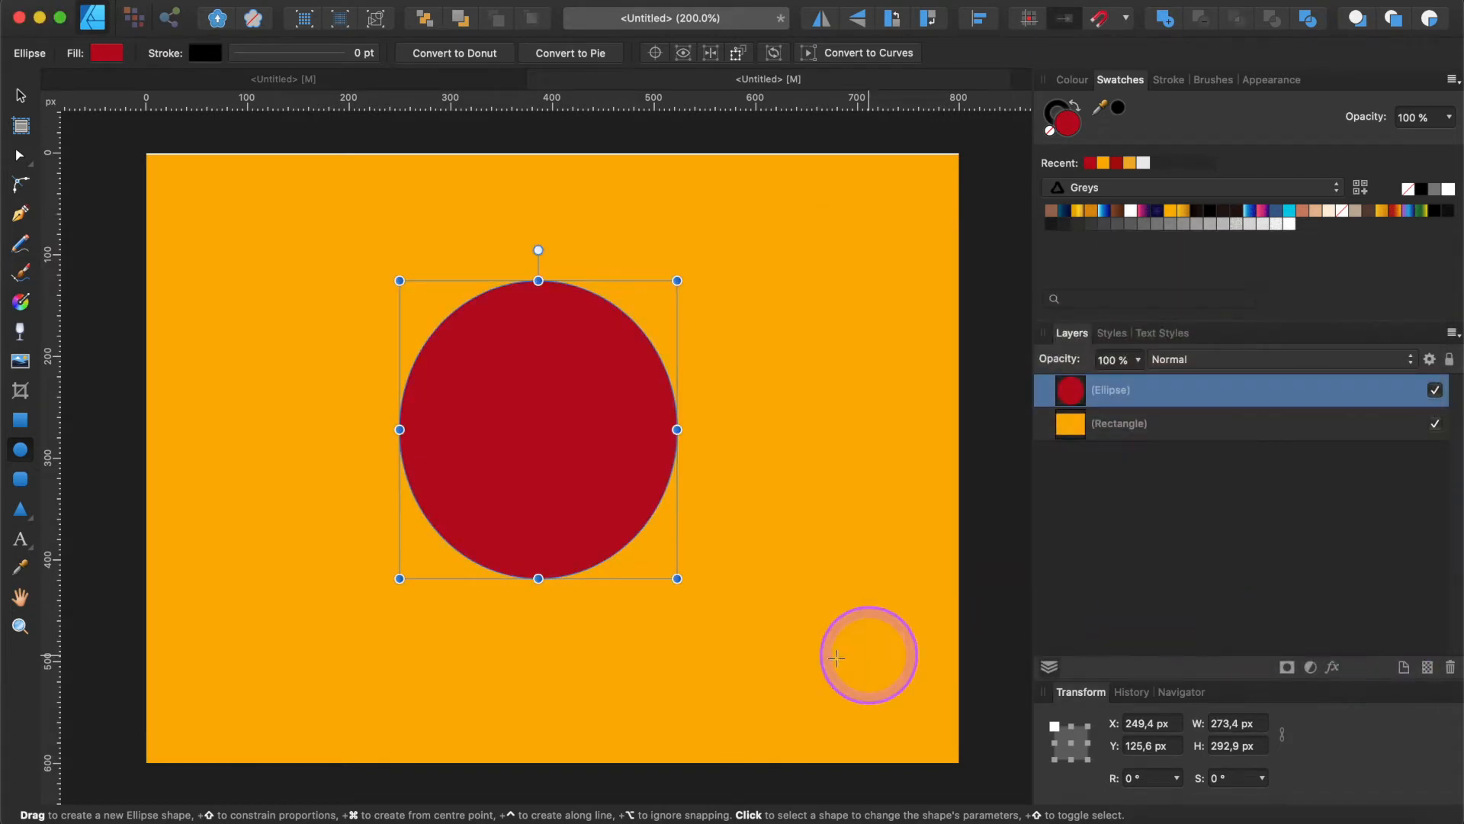
Draw a triangle of about 228 × 228 px overlapping the ellipse's left part and fill it with white
{"action": "left_click", "coordinate": [20, 509]}
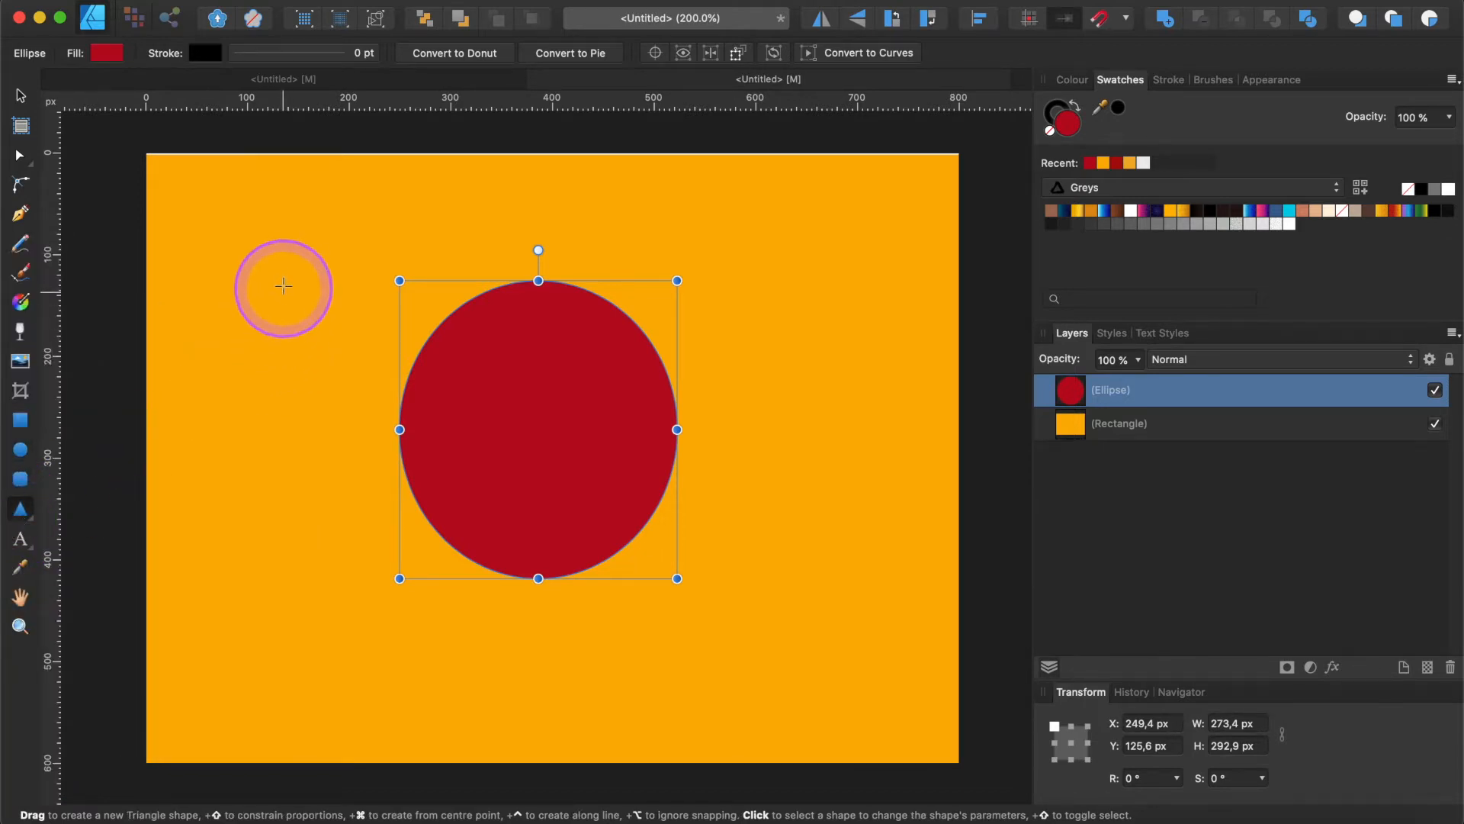
{"action": "left_click_drag", "start_coordinate": [282, 284], "coordinate": [514, 515]}
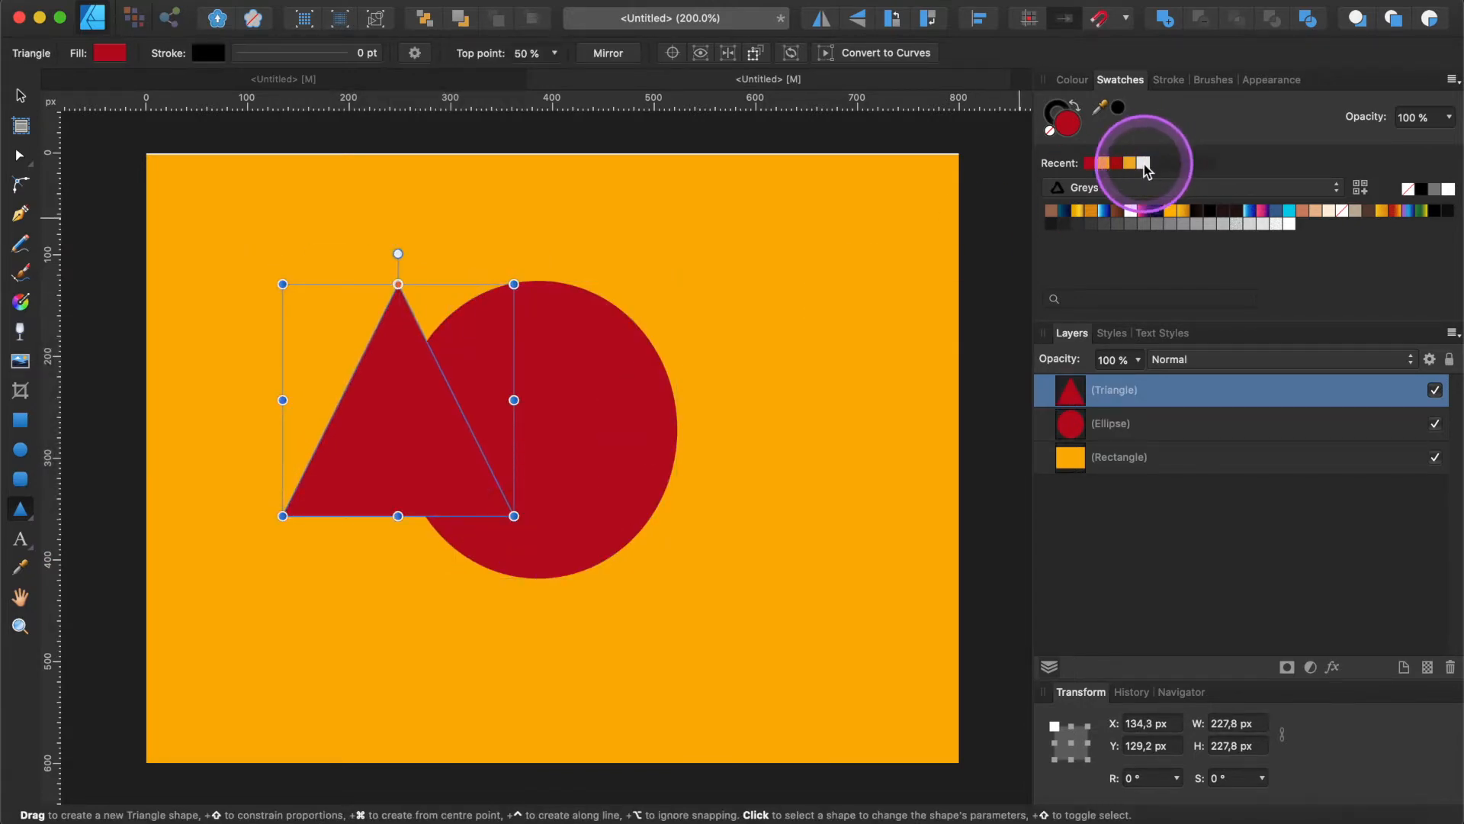
{"action": "left_click", "coordinate": [1145, 162]}
{"action": "left_click", "coordinate": [1289, 224]}
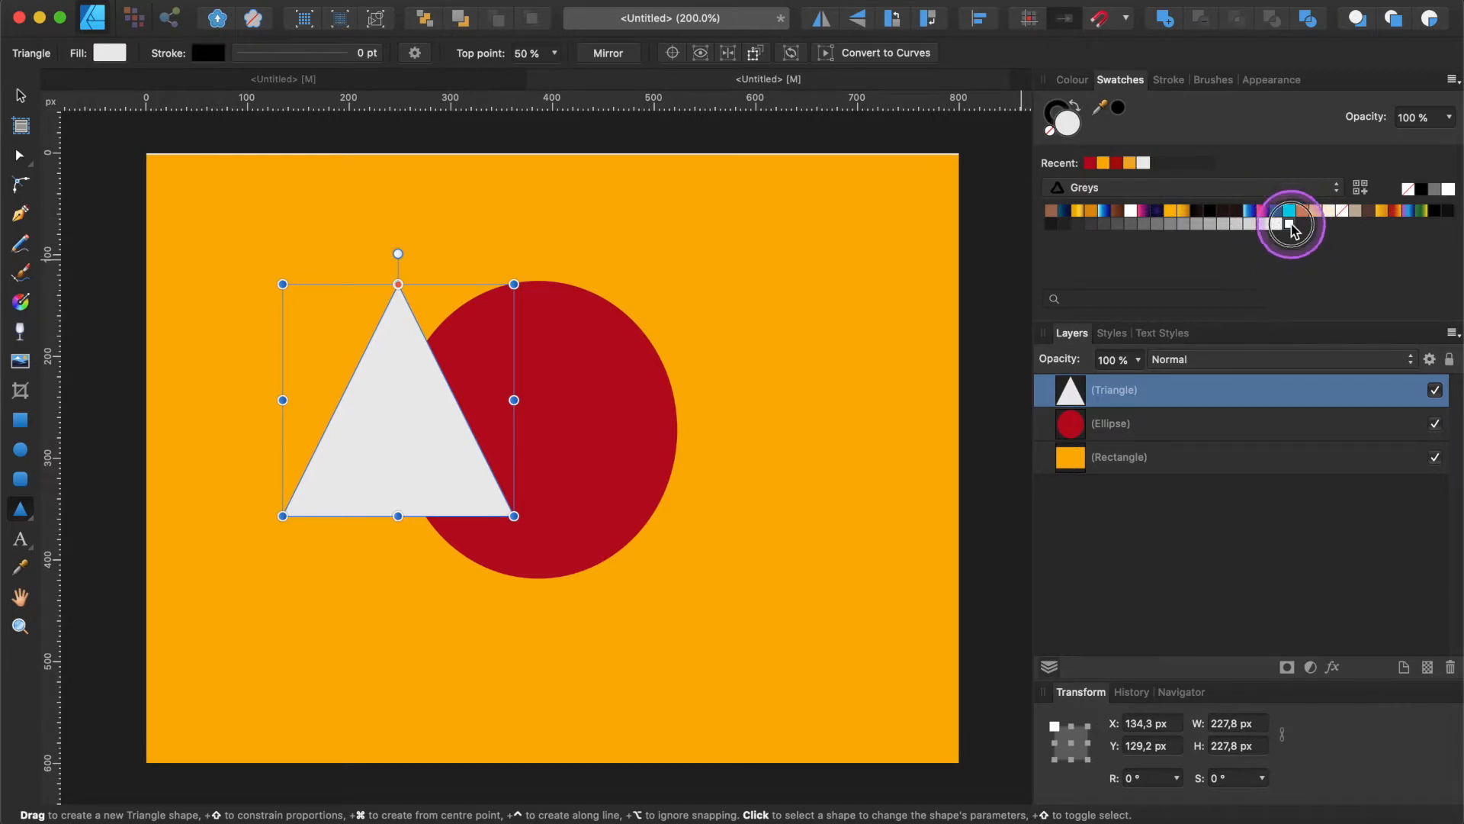
Flip the white triangle vertically and move it over the upper middle of the red ellipse
{"action": "left_click", "coordinate": [857, 28]}
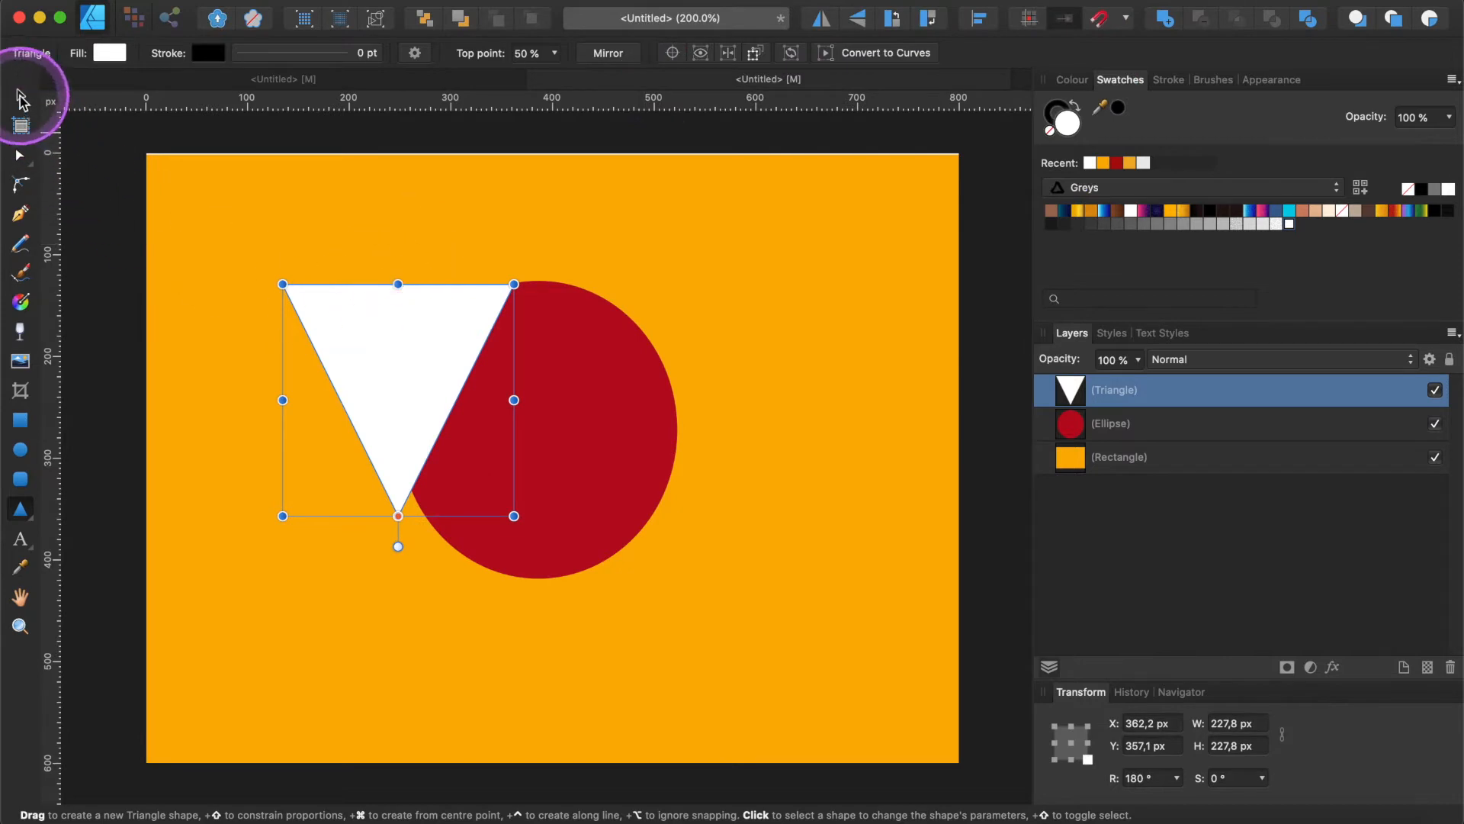
{"action": "left_click", "coordinate": [19, 95]}
{"action": "left_click_drag", "start_coordinate": [426, 372], "coordinate": [546, 374]}
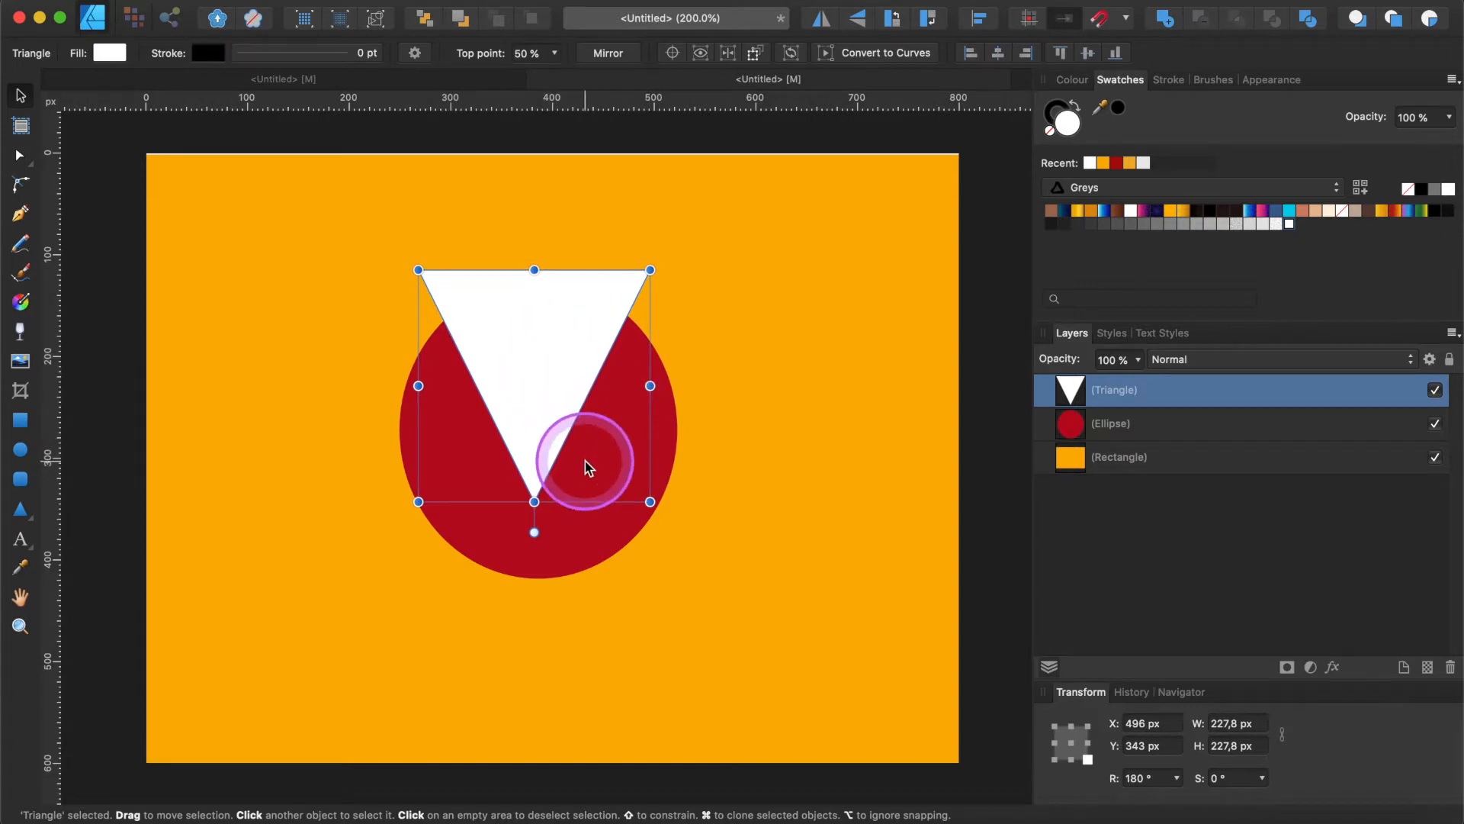
Subtract the white triangle from the red ellipse to cut a V-shaped notch into its top
{"action": "left_click", "coordinate": [94, 212]}
{"action": "left_click_drag", "start_coordinate": [101, 197], "coordinate": [828, 666]}
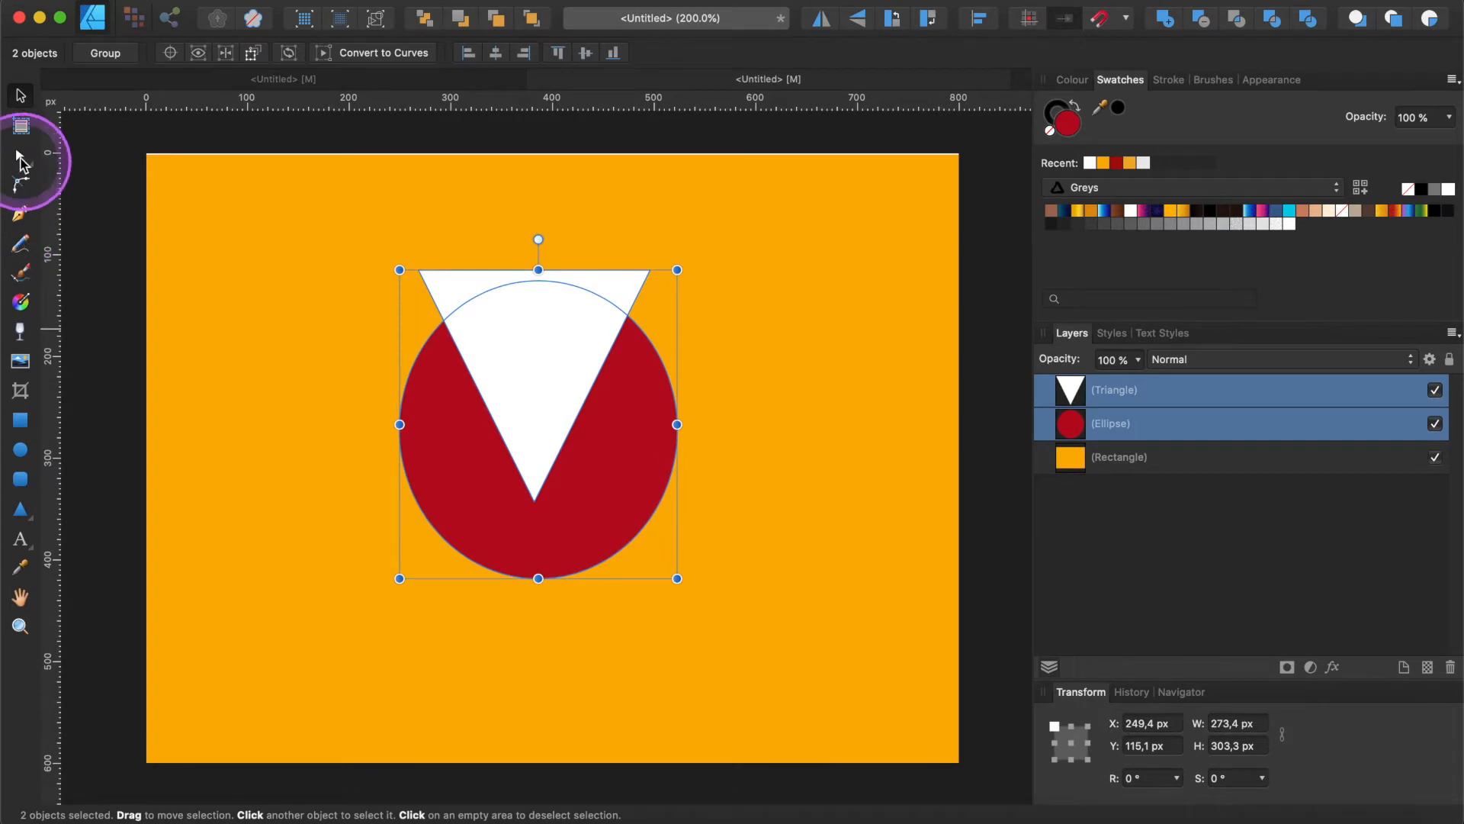
{"action": "left_click", "coordinate": [1201, 17]}
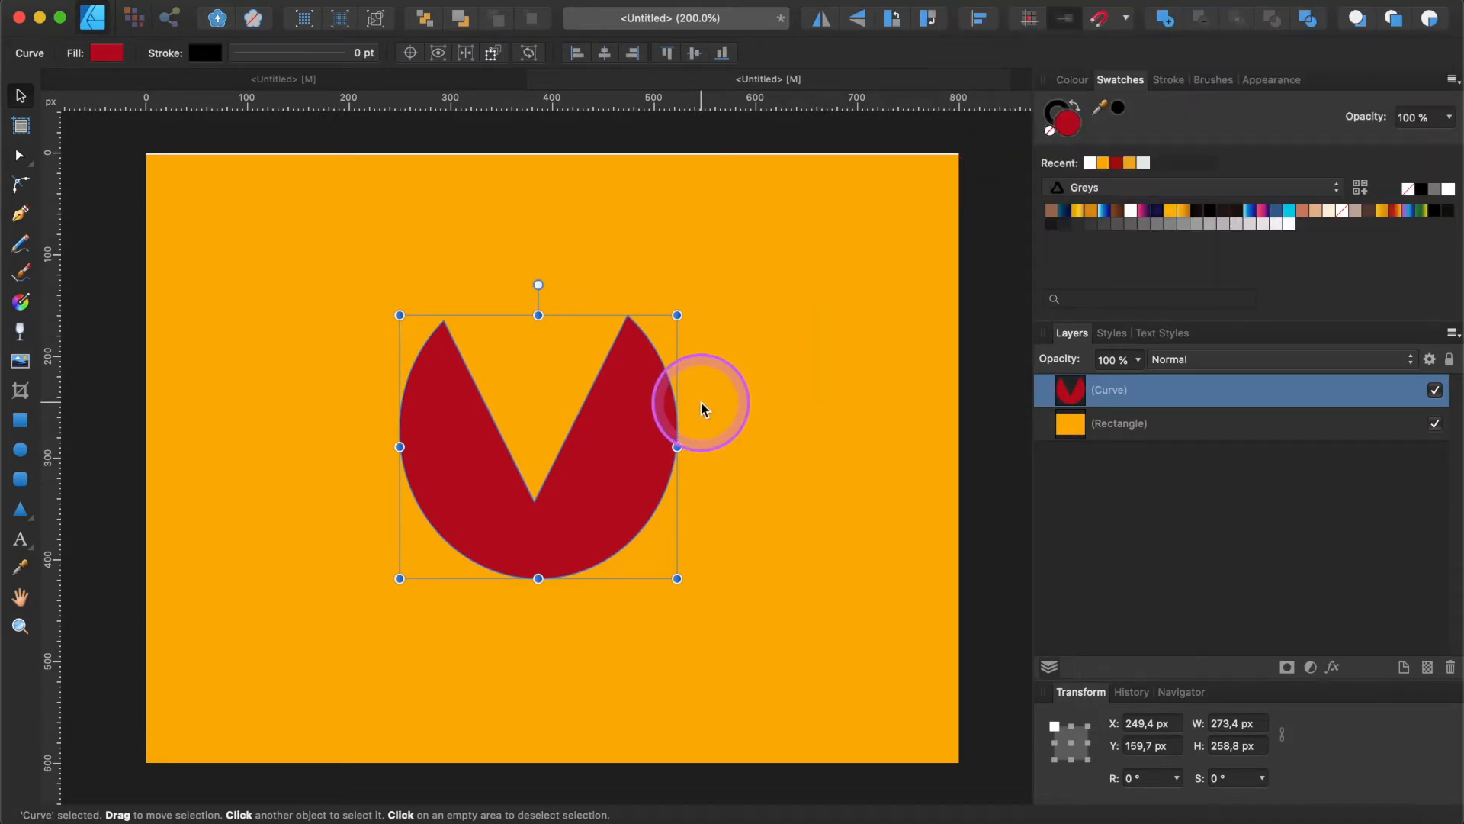
Draw a white vertical rectangle of about 41 × 201 px beside the red shape and convert it to curves
{"action": "left_click", "coordinate": [20, 420]}
{"action": "left_click_drag", "start_coordinate": [274, 324], "coordinate": [316, 528]}
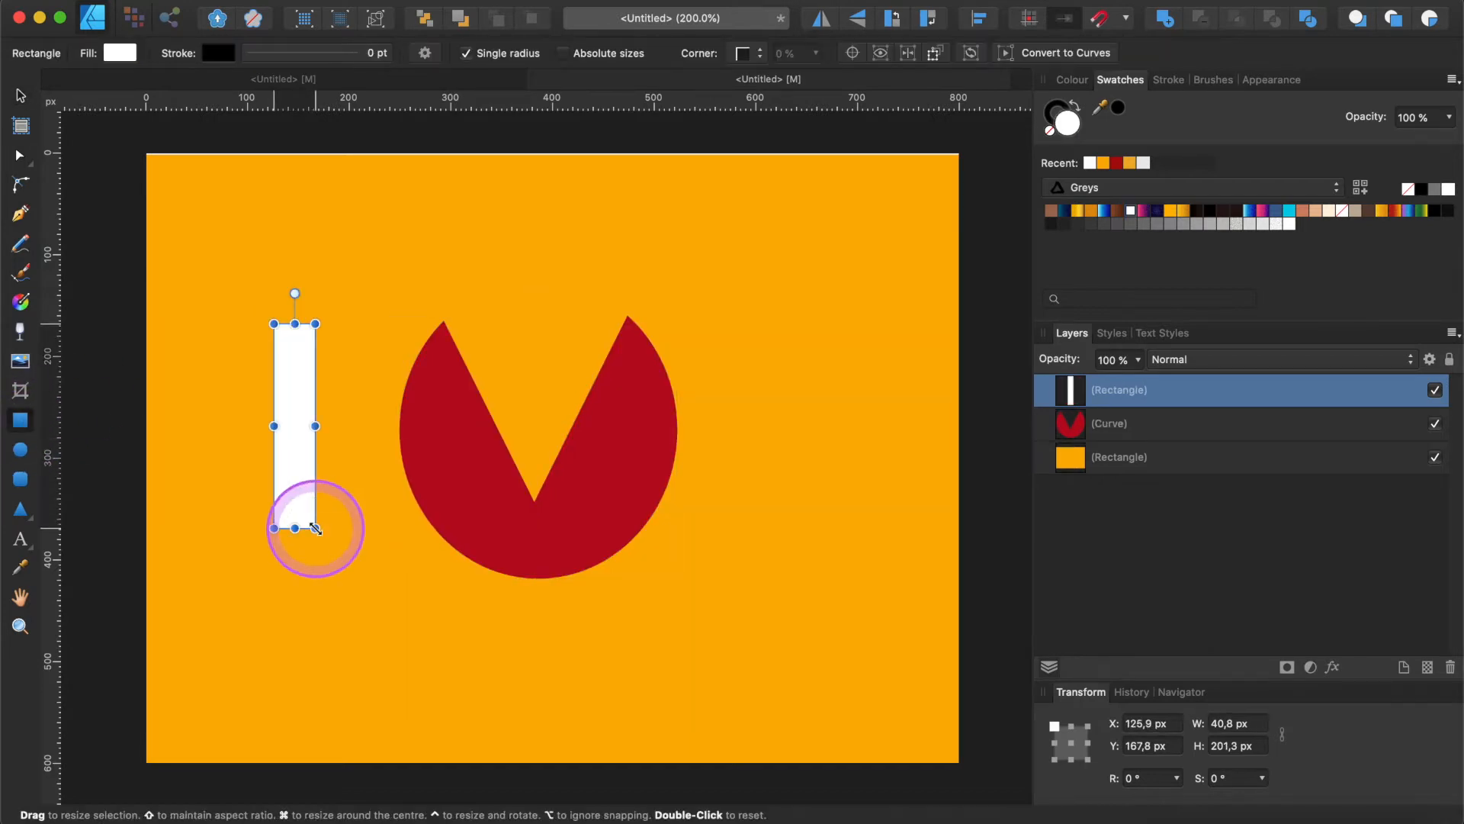
{"action": "right_click", "coordinate": [306, 363]}
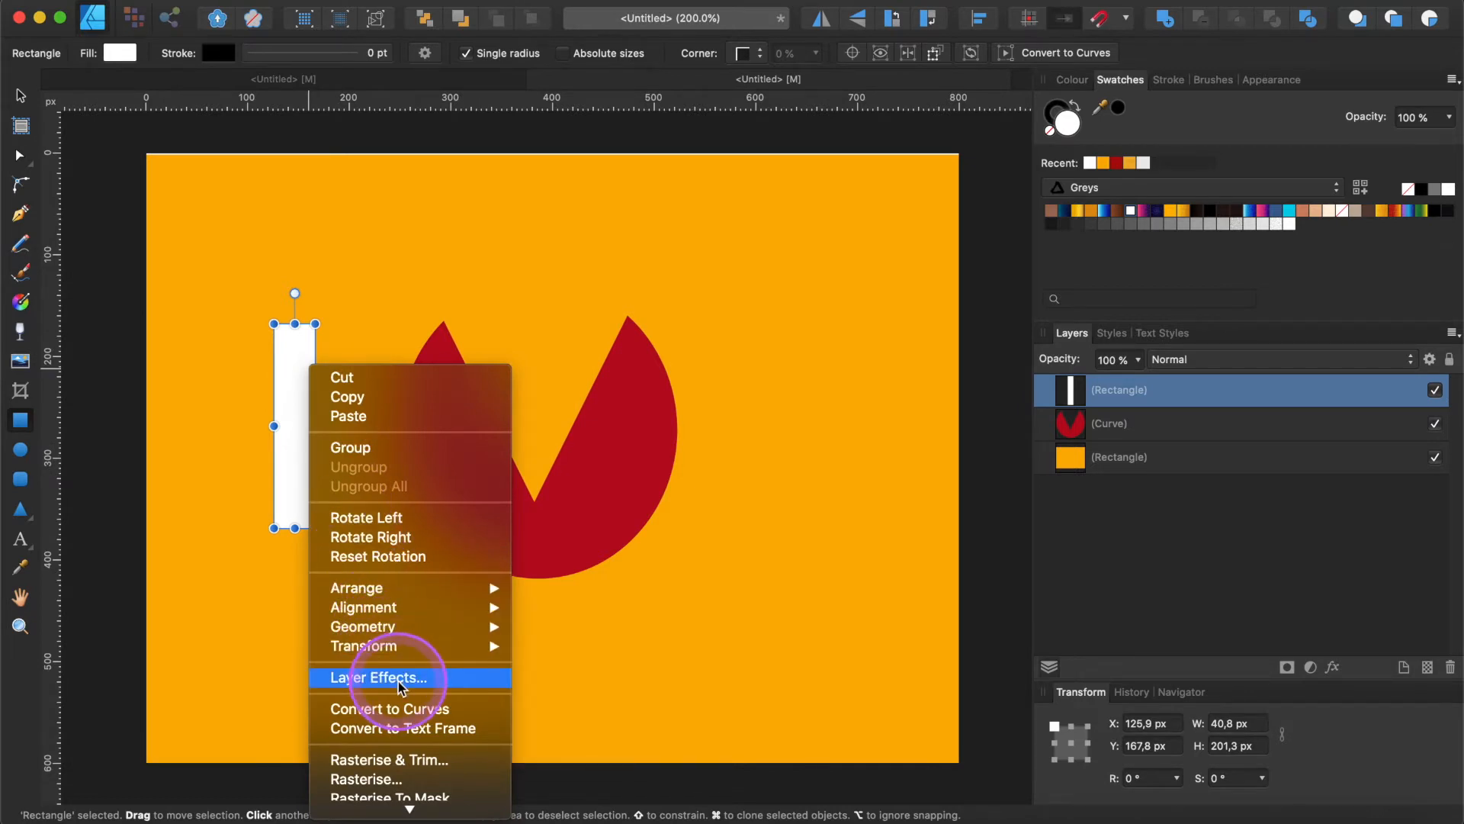
{"action": "left_click", "coordinate": [390, 709]}
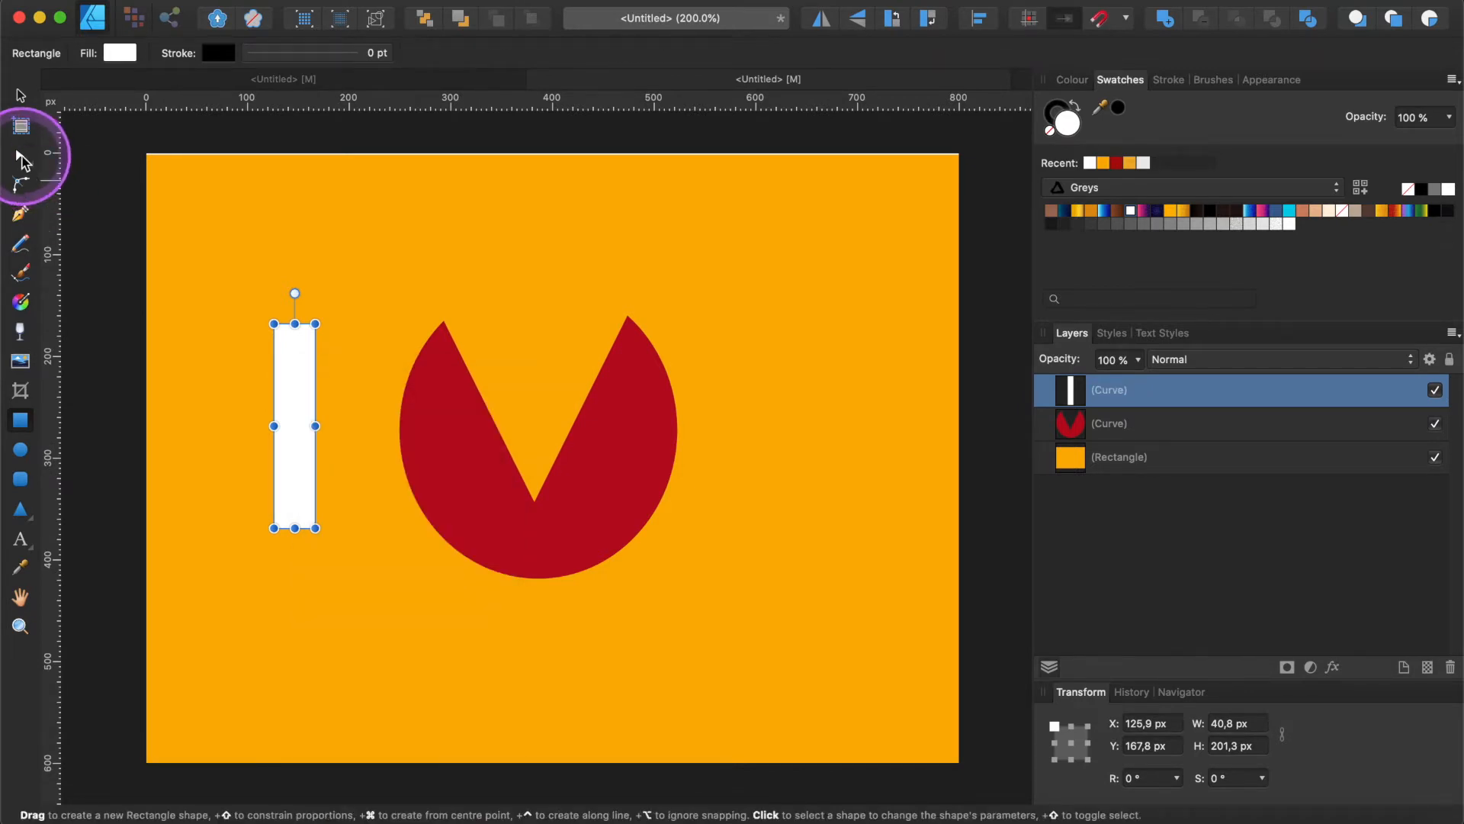
Widen the white bar's top end to about 57 px by moving its upper nodes, and fully round all four corners
{"action": "left_click", "coordinate": [23, 158]}
{"action": "left_click_drag", "start_coordinate": [315, 323], "coordinate": [267, 325]}
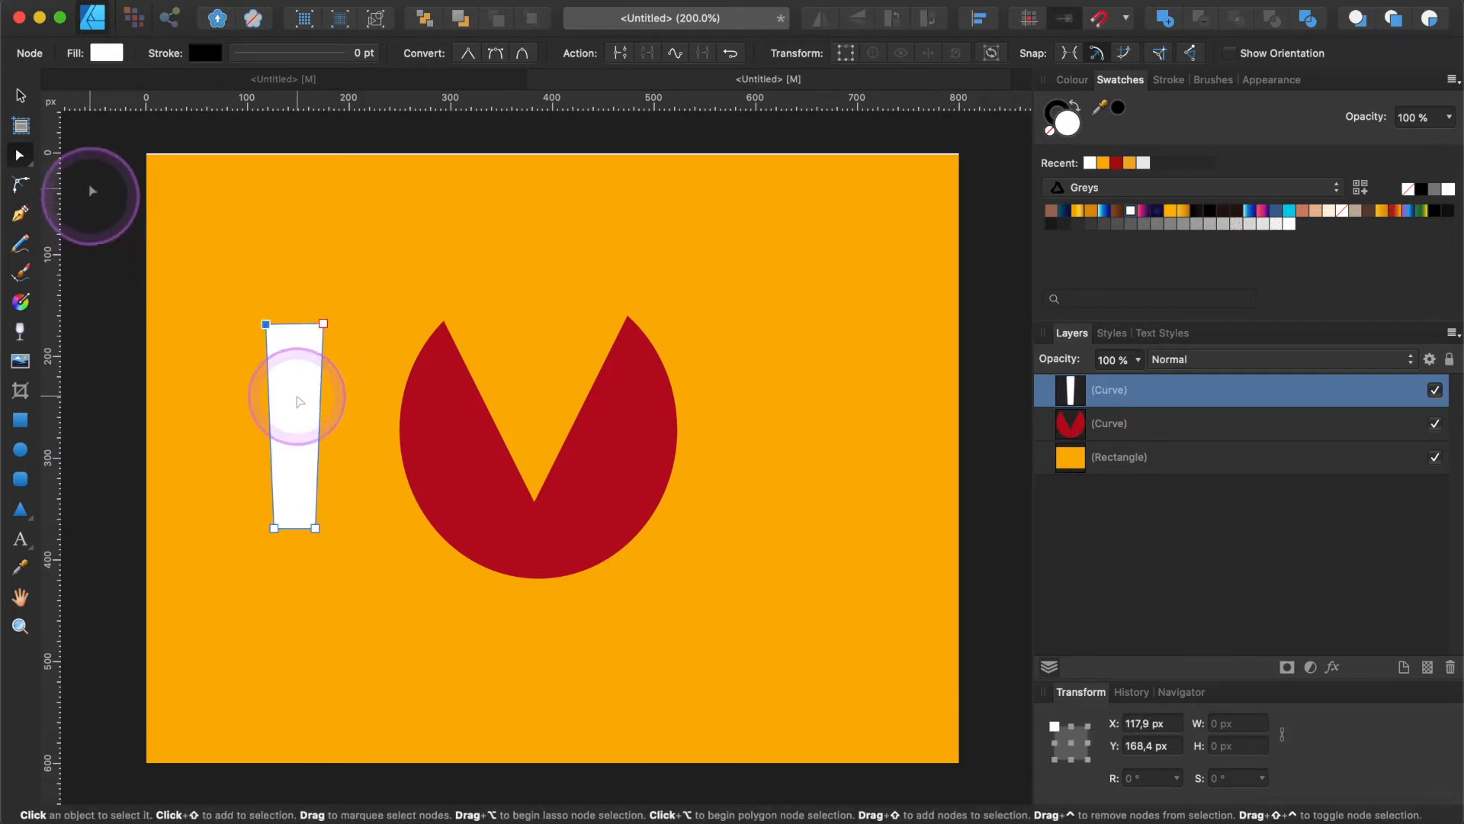
{"action": "left_click", "coordinate": [21, 186]}
{"action": "left_click_drag", "start_coordinate": [134, 256], "coordinate": [419, 588]}
{"action": "left_click_drag", "start_coordinate": [346, 343], "coordinate": [289, 455]}
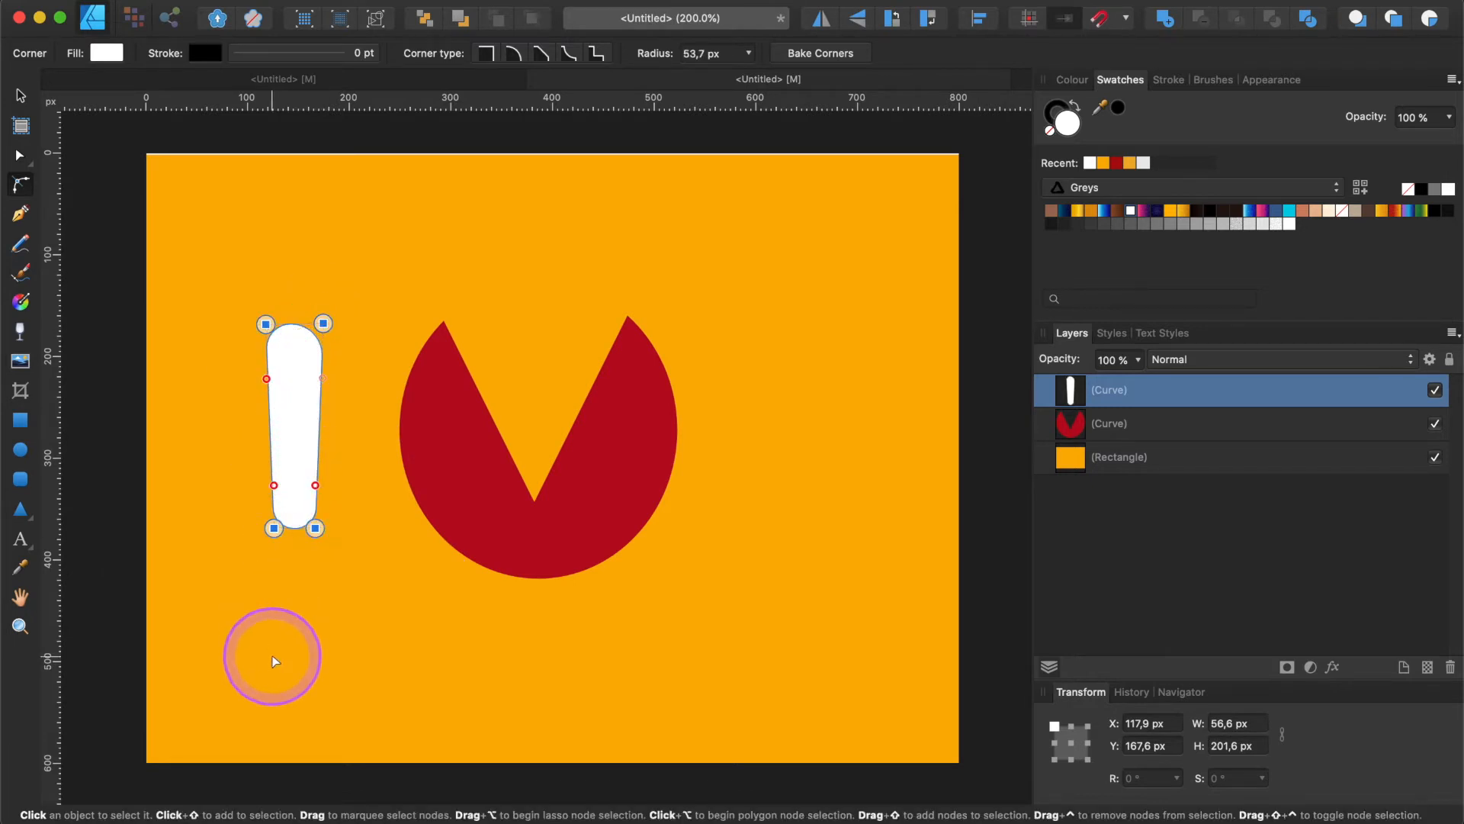
Place the white bar along the notch's left edge, resized to about 43 × 228 px and rotated about 28°
{"action": "left_click", "coordinate": [32, 106]}
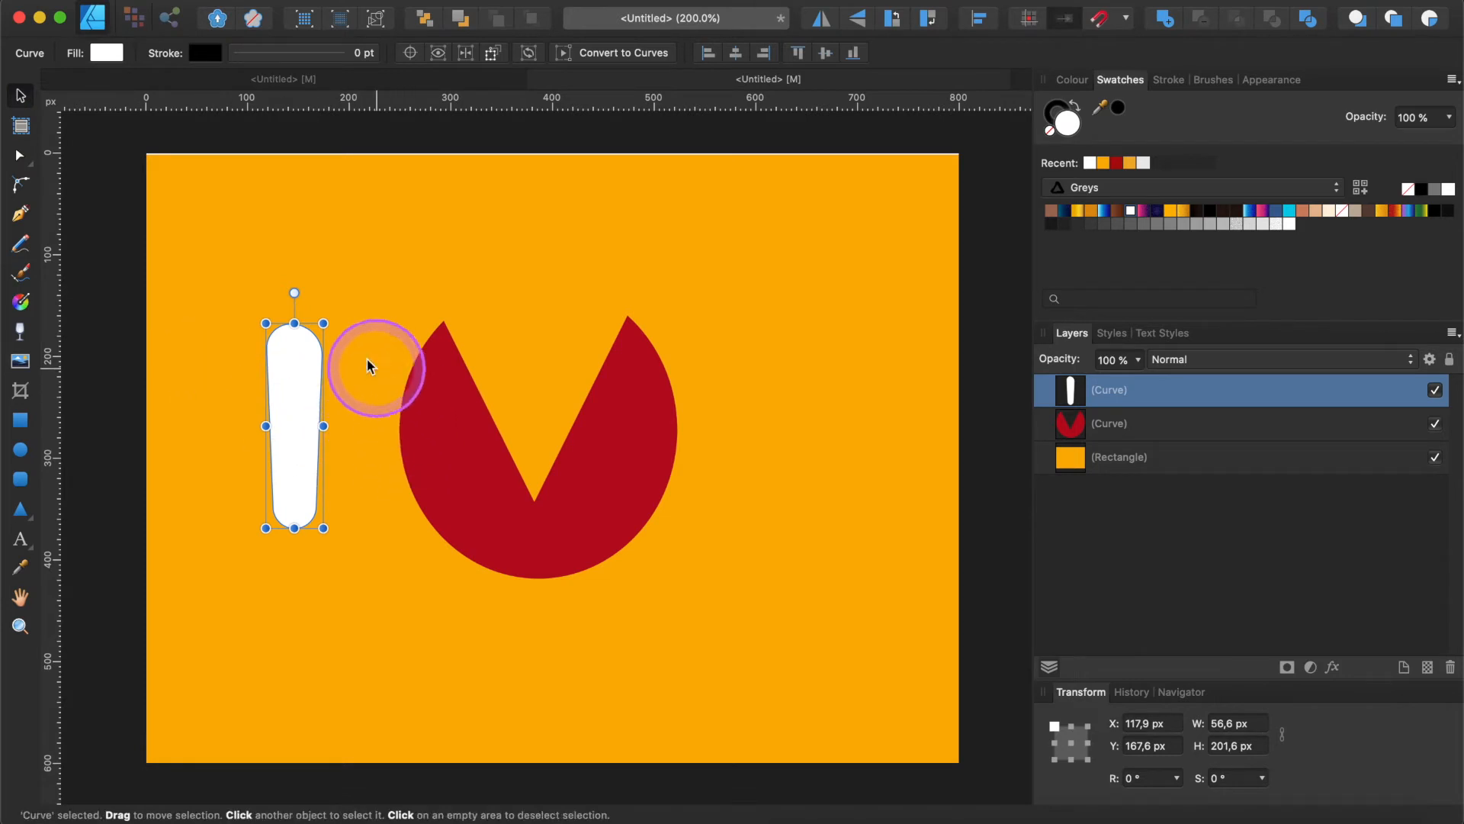
{"action": "left_click_drag", "start_coordinate": [294, 293], "coordinate": [244, 303]}
{"action": "left_click_drag", "start_coordinate": [268, 381], "coordinate": [499, 396]}
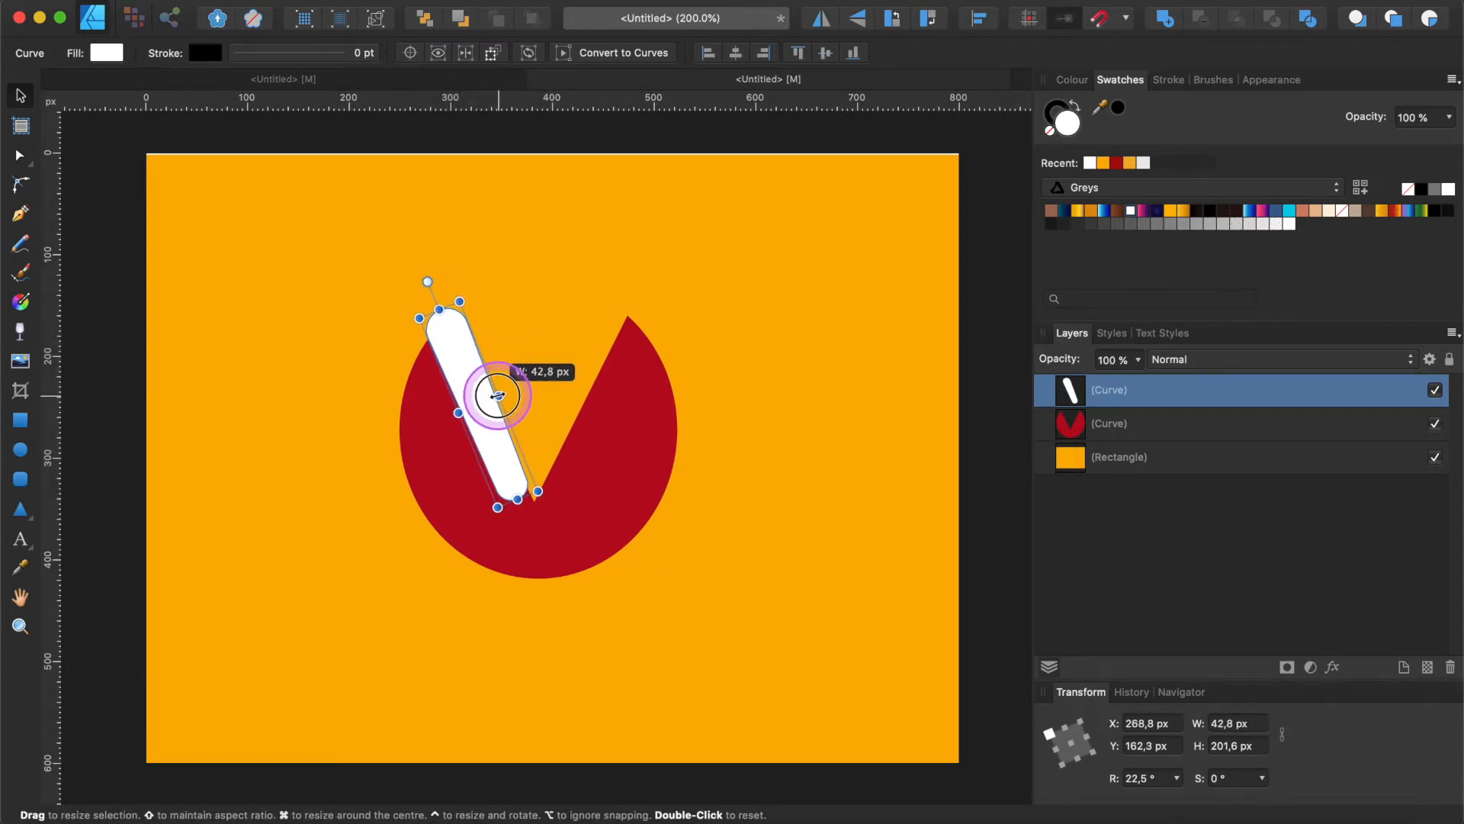
{"action": "left_click_drag", "start_coordinate": [518, 499], "coordinate": [531, 519]}
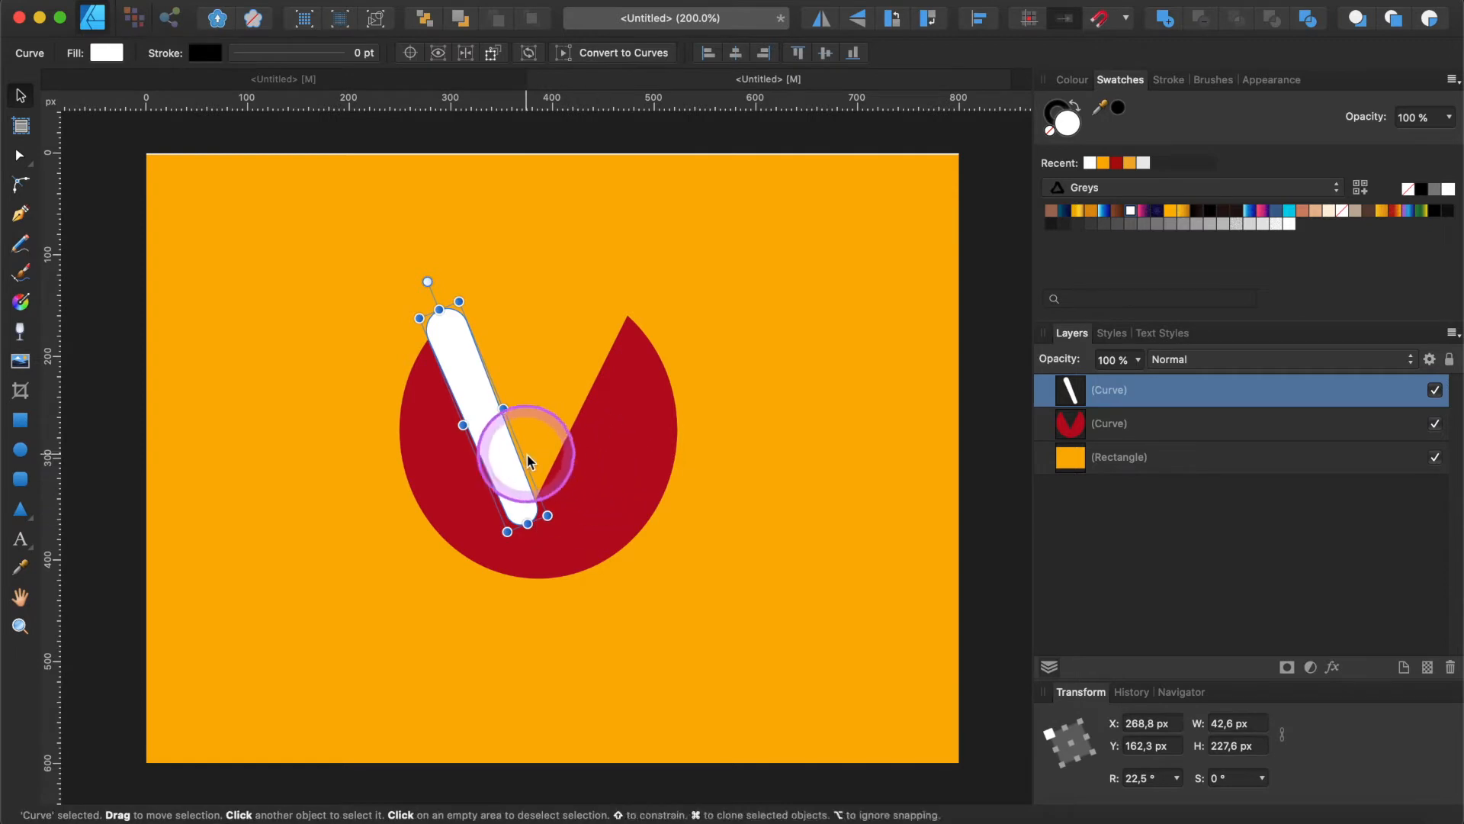
{"action": "left_click_drag", "start_coordinate": [424, 283], "coordinate": [410, 285]}
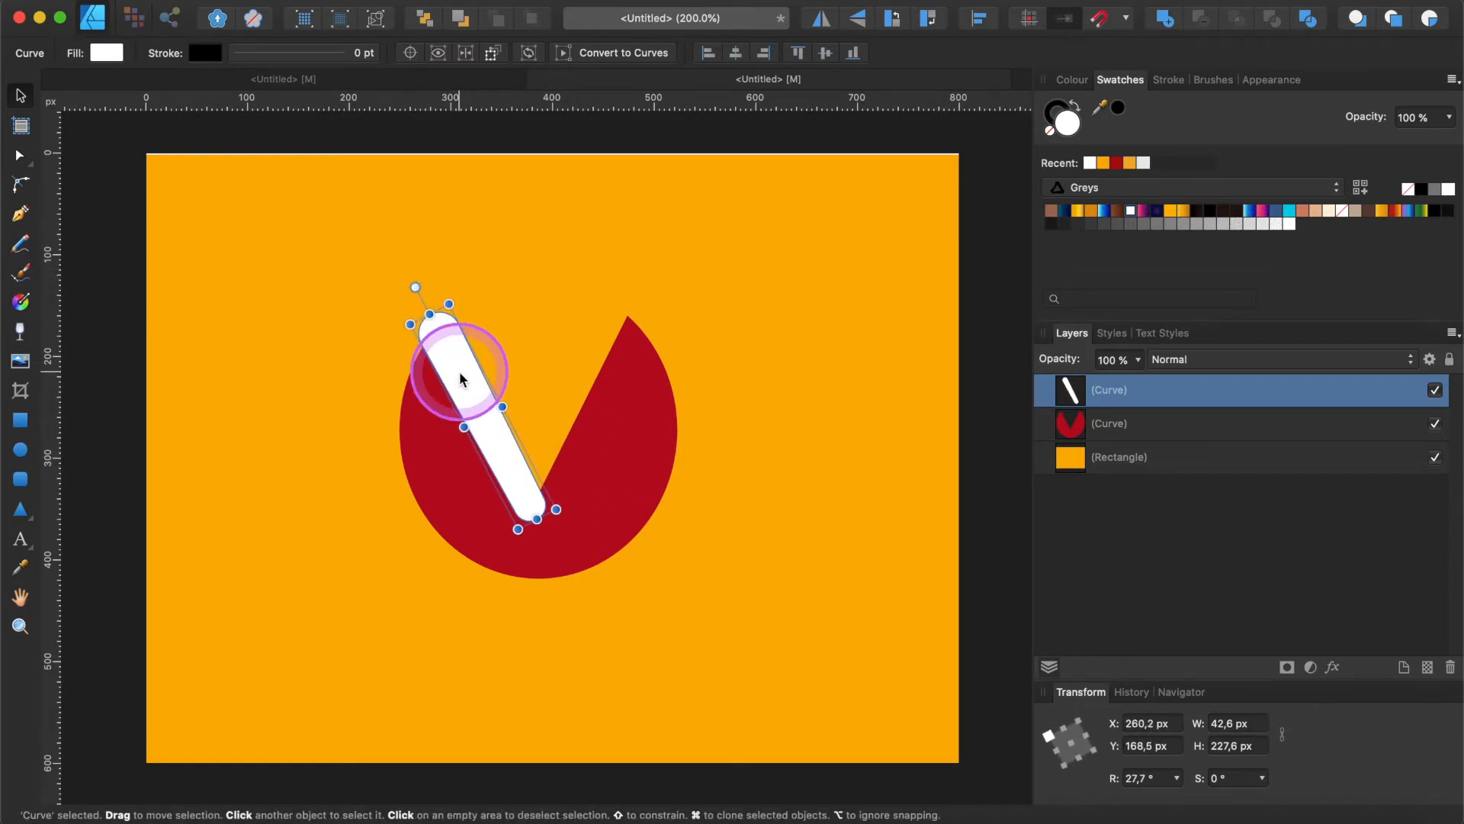
Duplicate the white bar, rotate the copy to about -25° and place it along the notch's right edge
{"action": "right_click", "coordinate": [461, 372]}
{"action": "left_click", "coordinate": [509, 410]}
{"action": "right_click", "coordinate": [481, 383]}
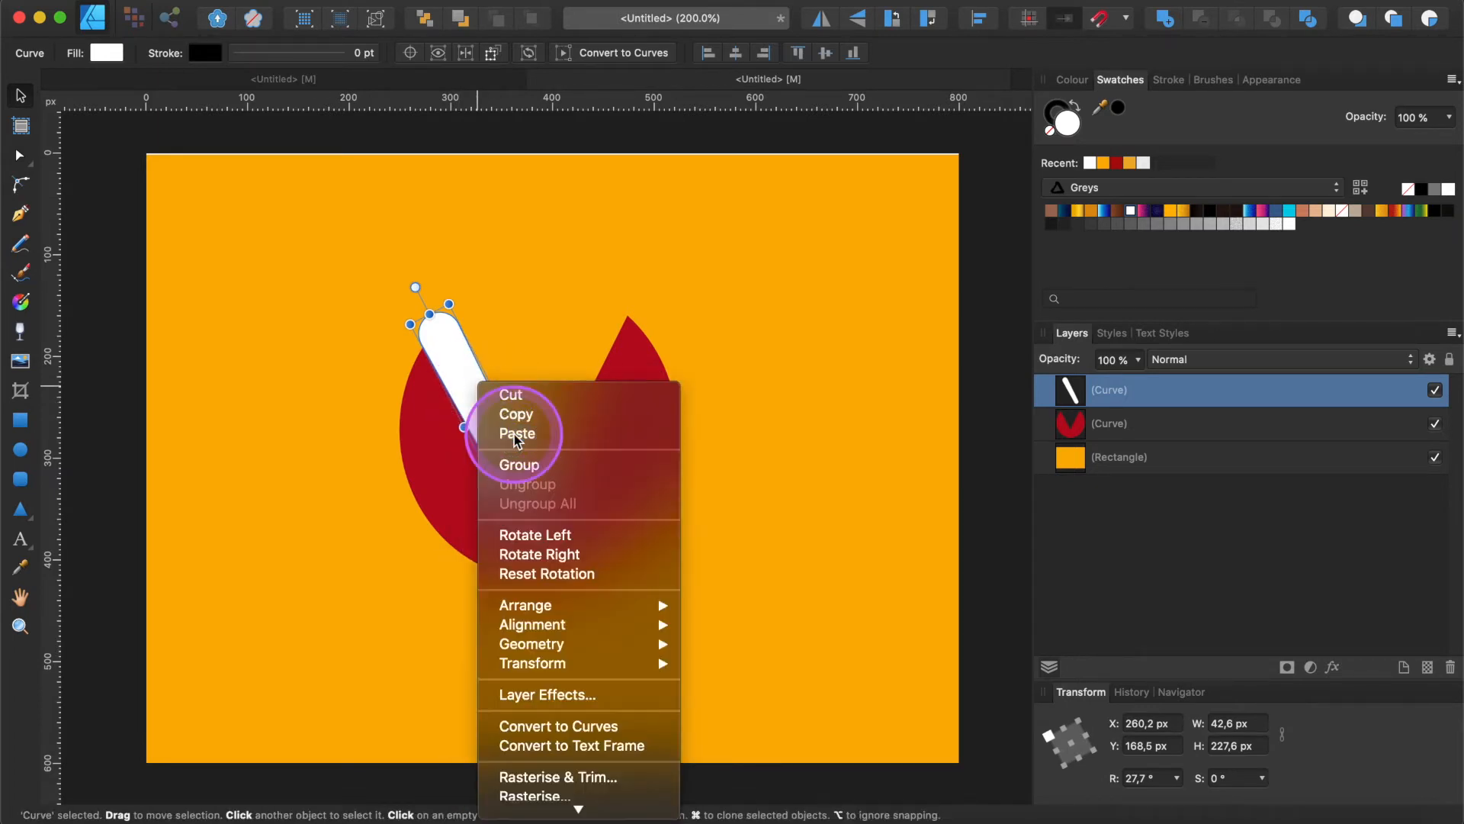
{"action": "left_click", "coordinate": [516, 434]}
{"action": "left_click_drag", "start_coordinate": [415, 285], "coordinate": [541, 283]}
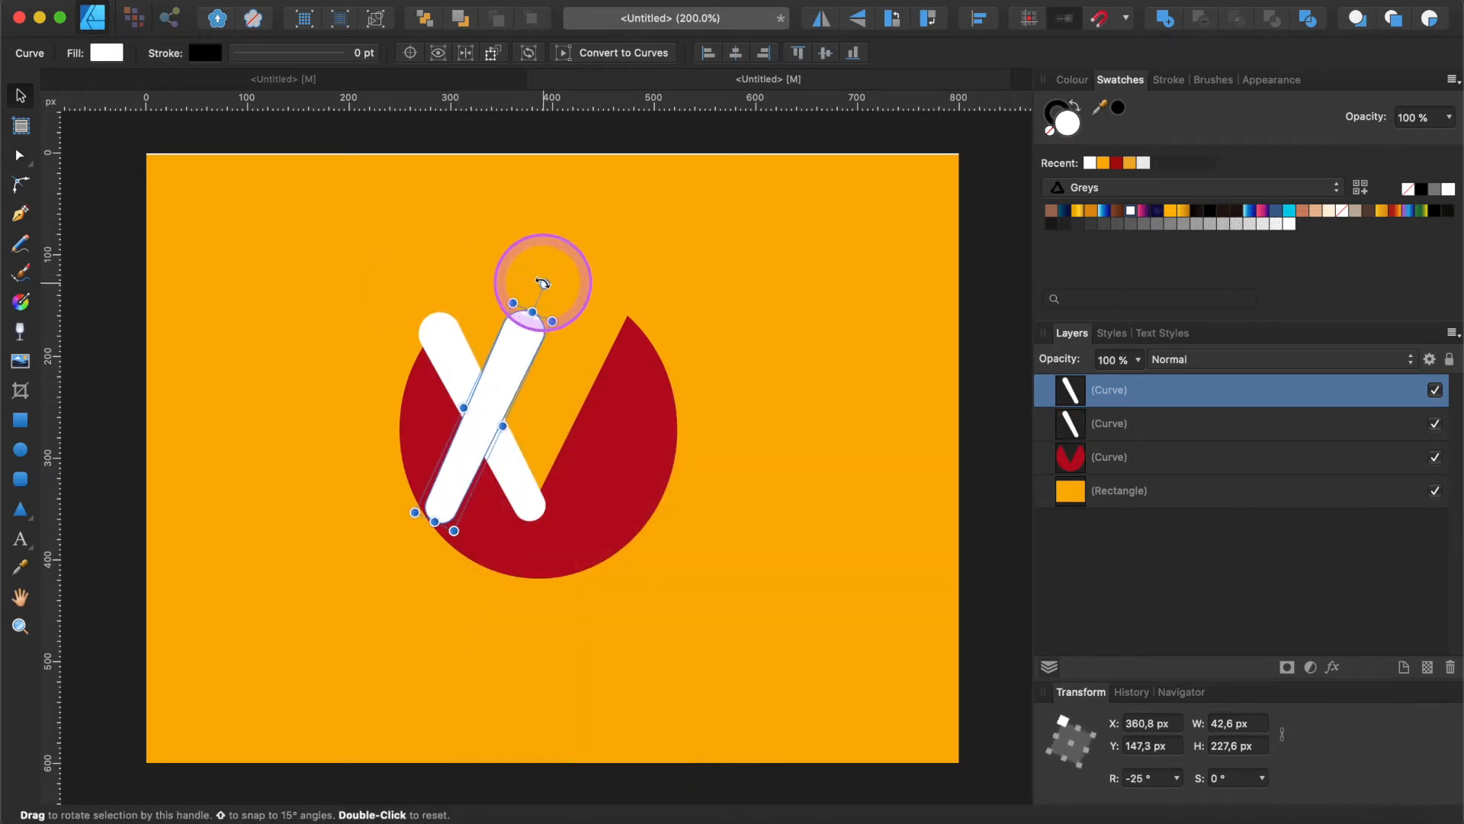
{"action": "left_click_drag", "start_coordinate": [513, 365], "coordinate": [606, 366]}
{"action": "left_click", "coordinate": [766, 301]}
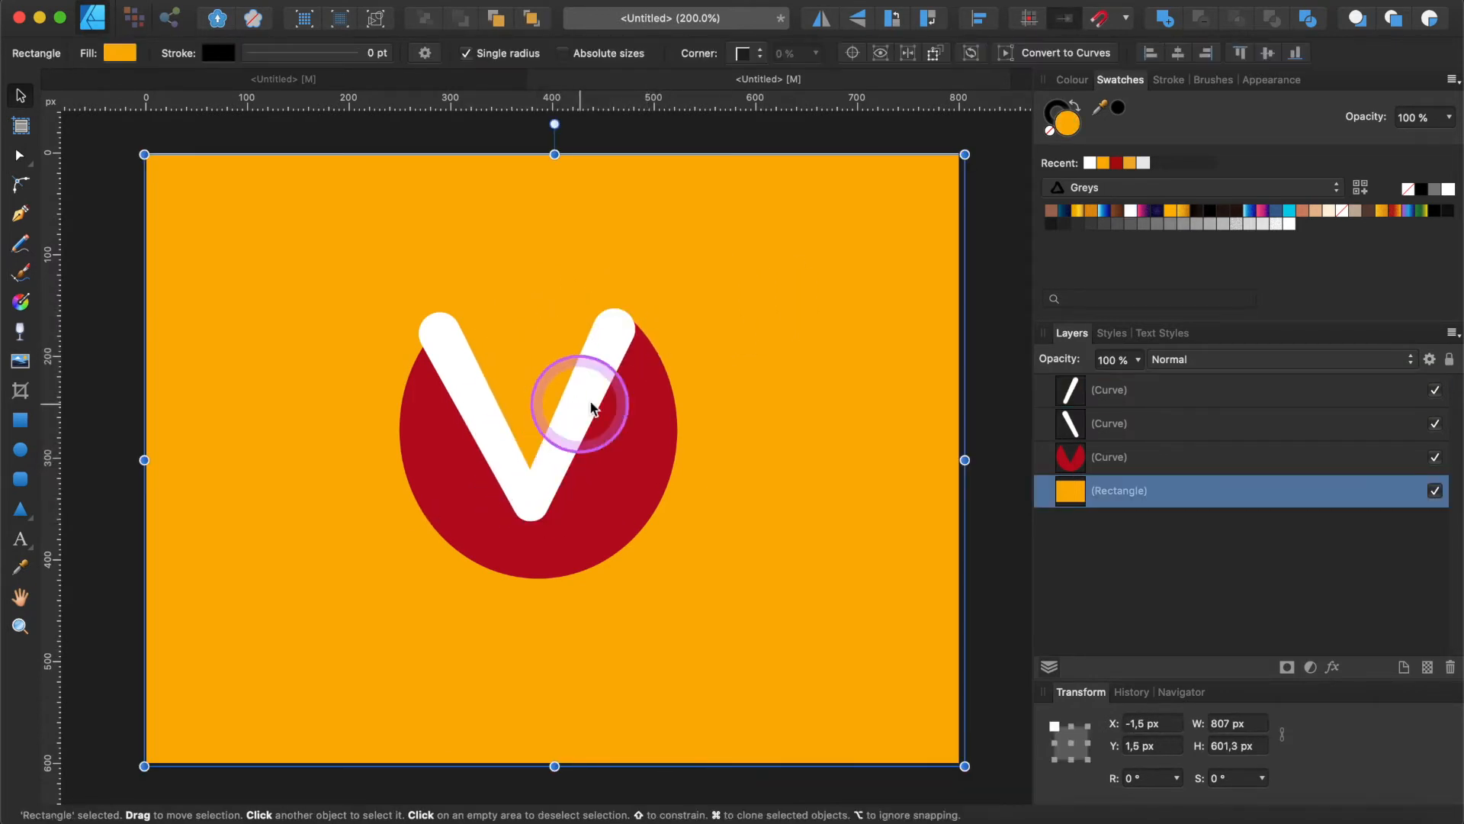
Merge the two white bars into a single V shape with the Add operation
{"action": "left_click", "coordinate": [608, 353]}
{"action": "left_click", "coordinate": [486, 435], "text": "shift"}
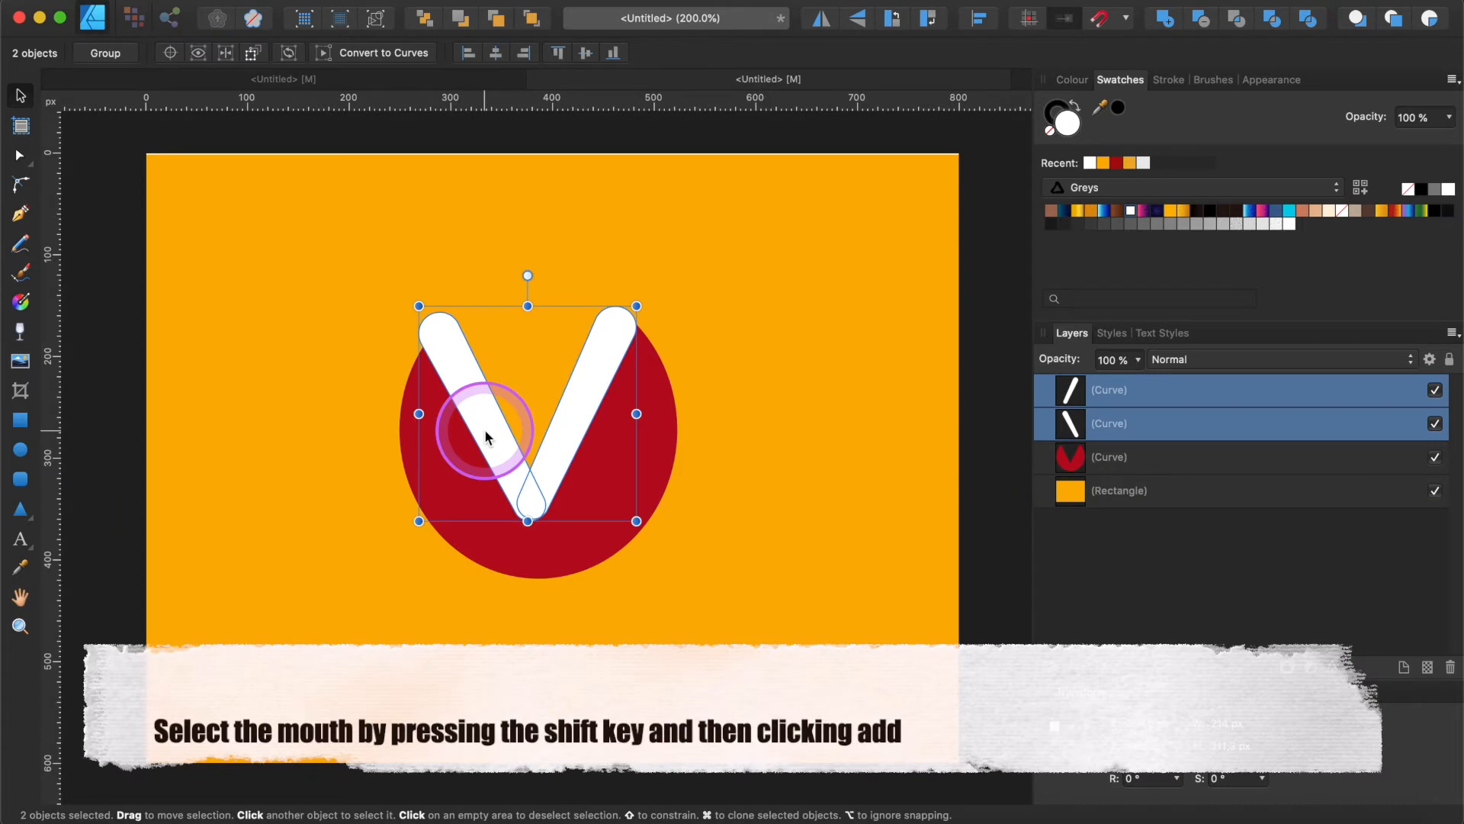
{"action": "left_click", "coordinate": [1165, 18]}
Give both the white V and the red notched shape a black outline 5.5 pt wide
{"action": "left_click", "coordinate": [290, 52]}
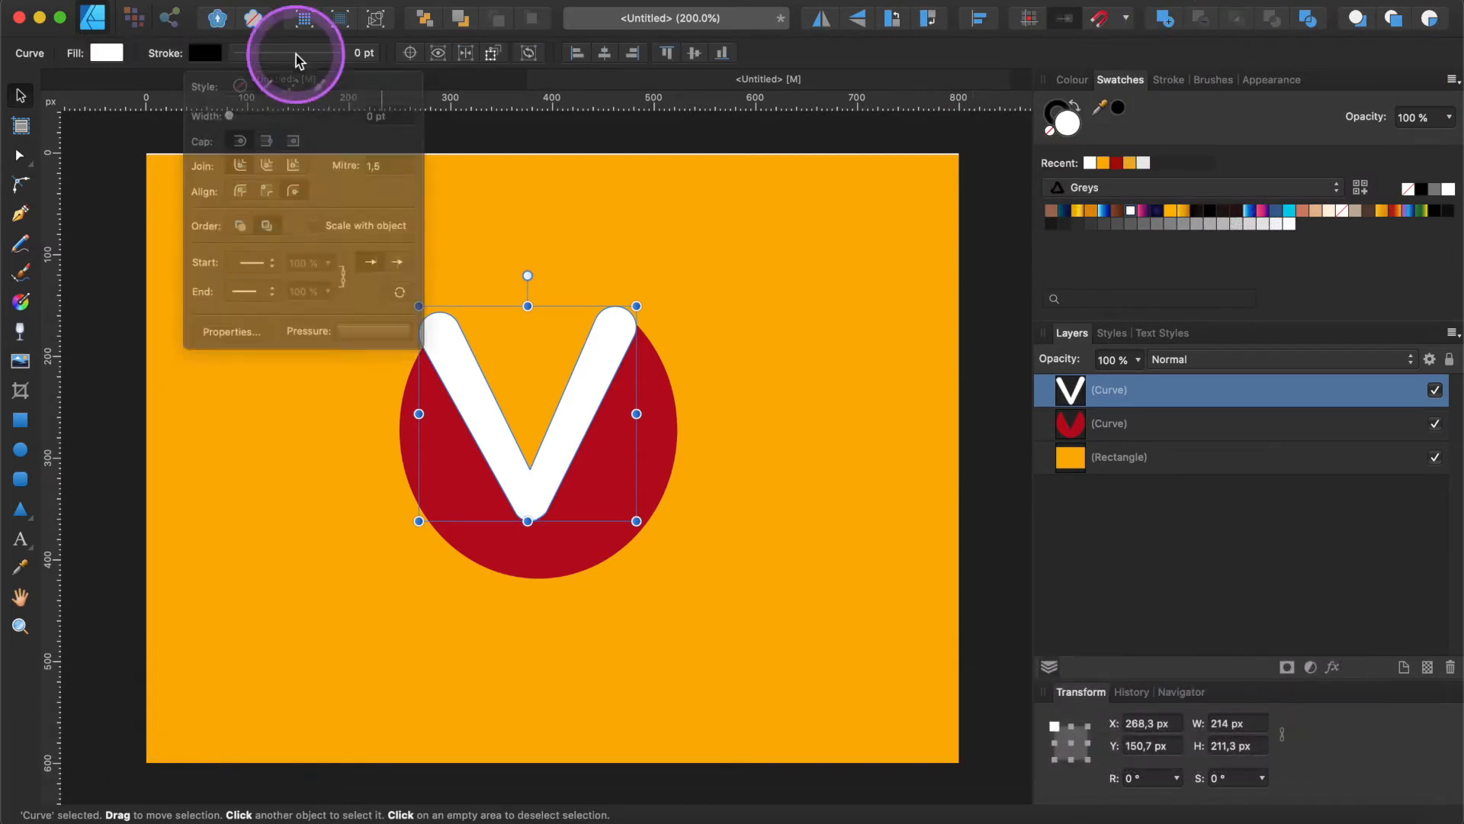
{"action": "left_click_drag", "start_coordinate": [227, 117], "coordinate": [270, 118]}
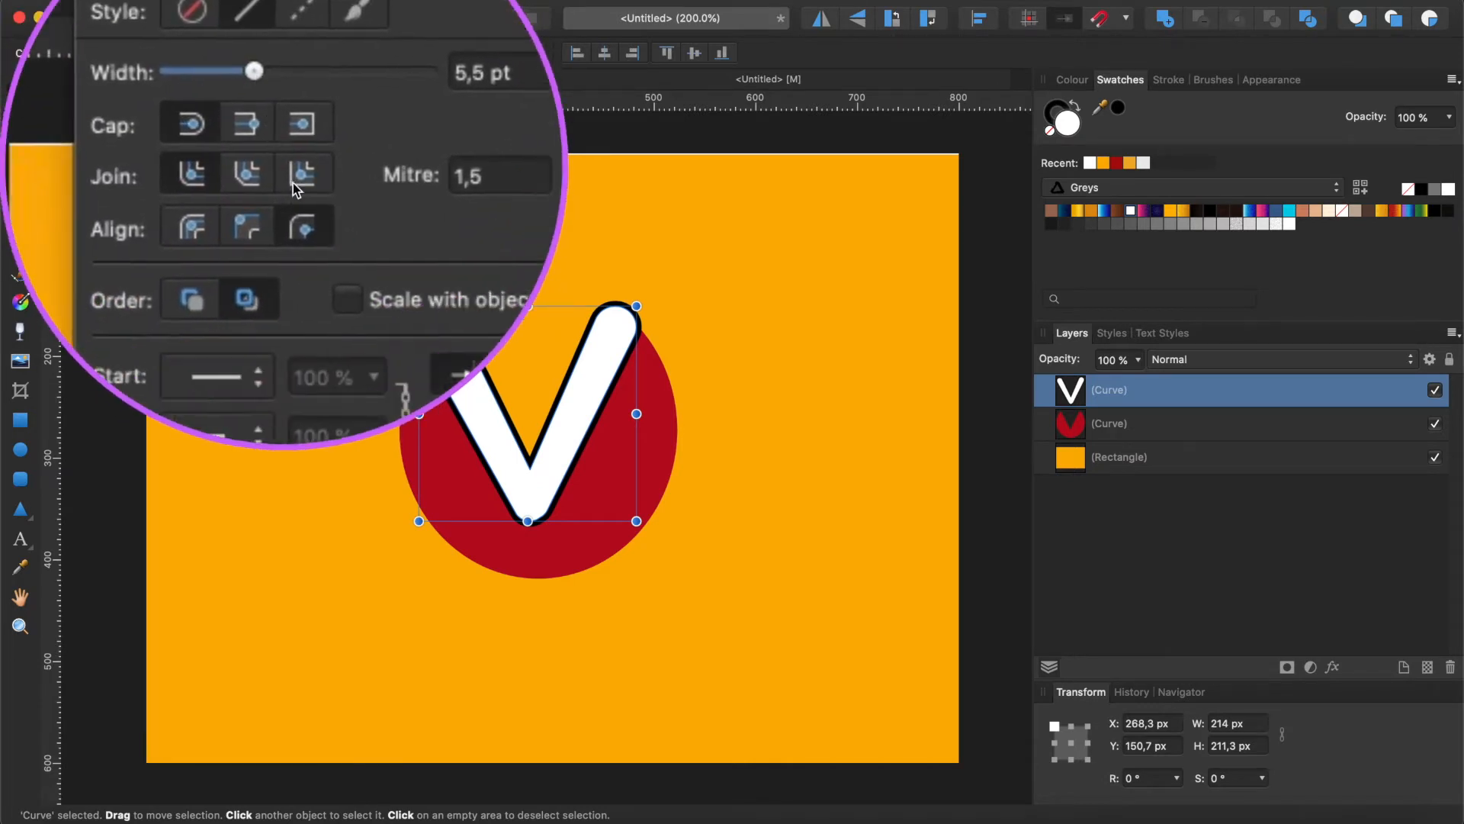
{"action": "left_click", "coordinate": [669, 414]}
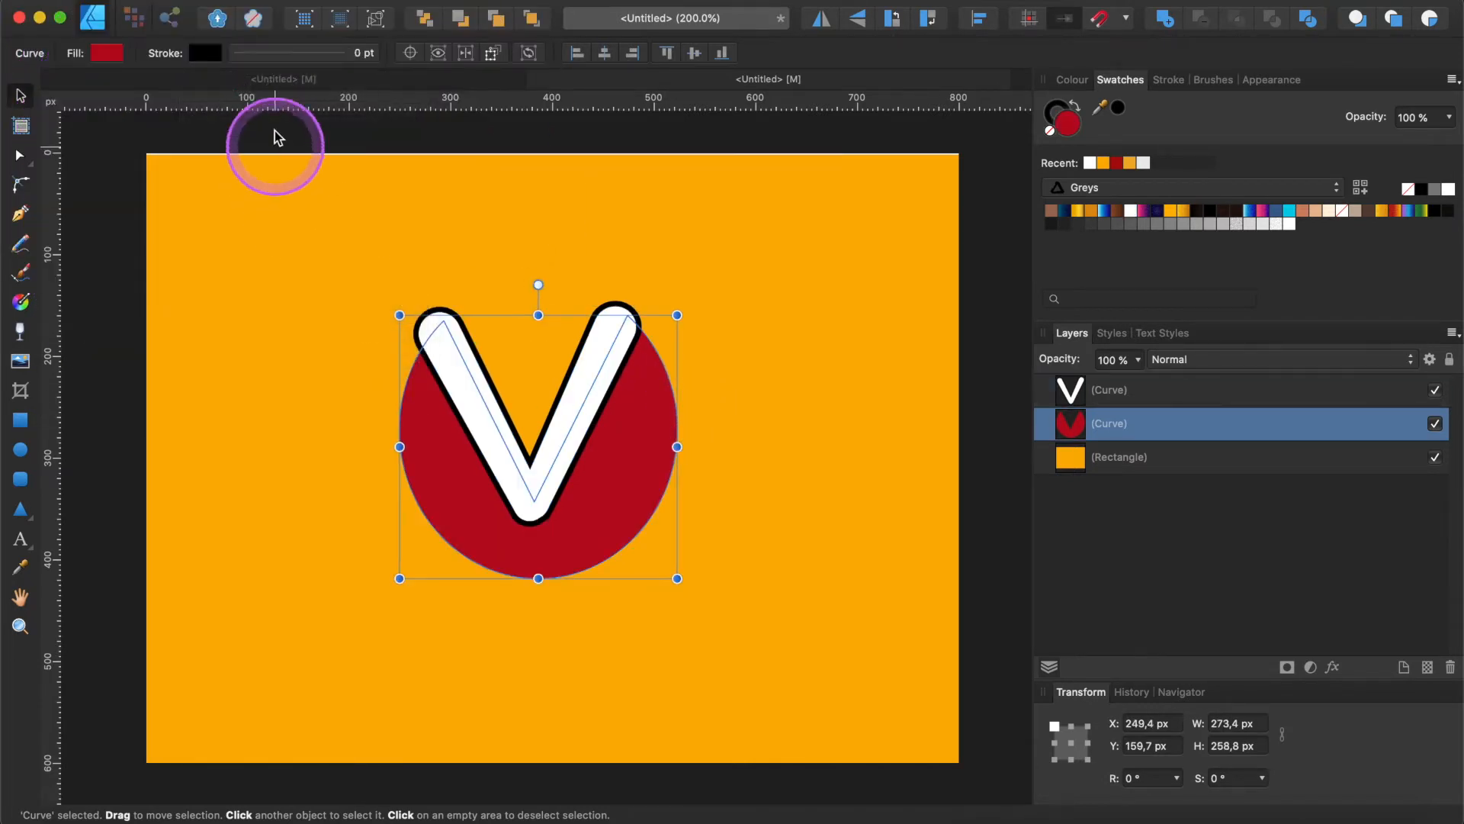
{"action": "left_click", "coordinate": [251, 55]}
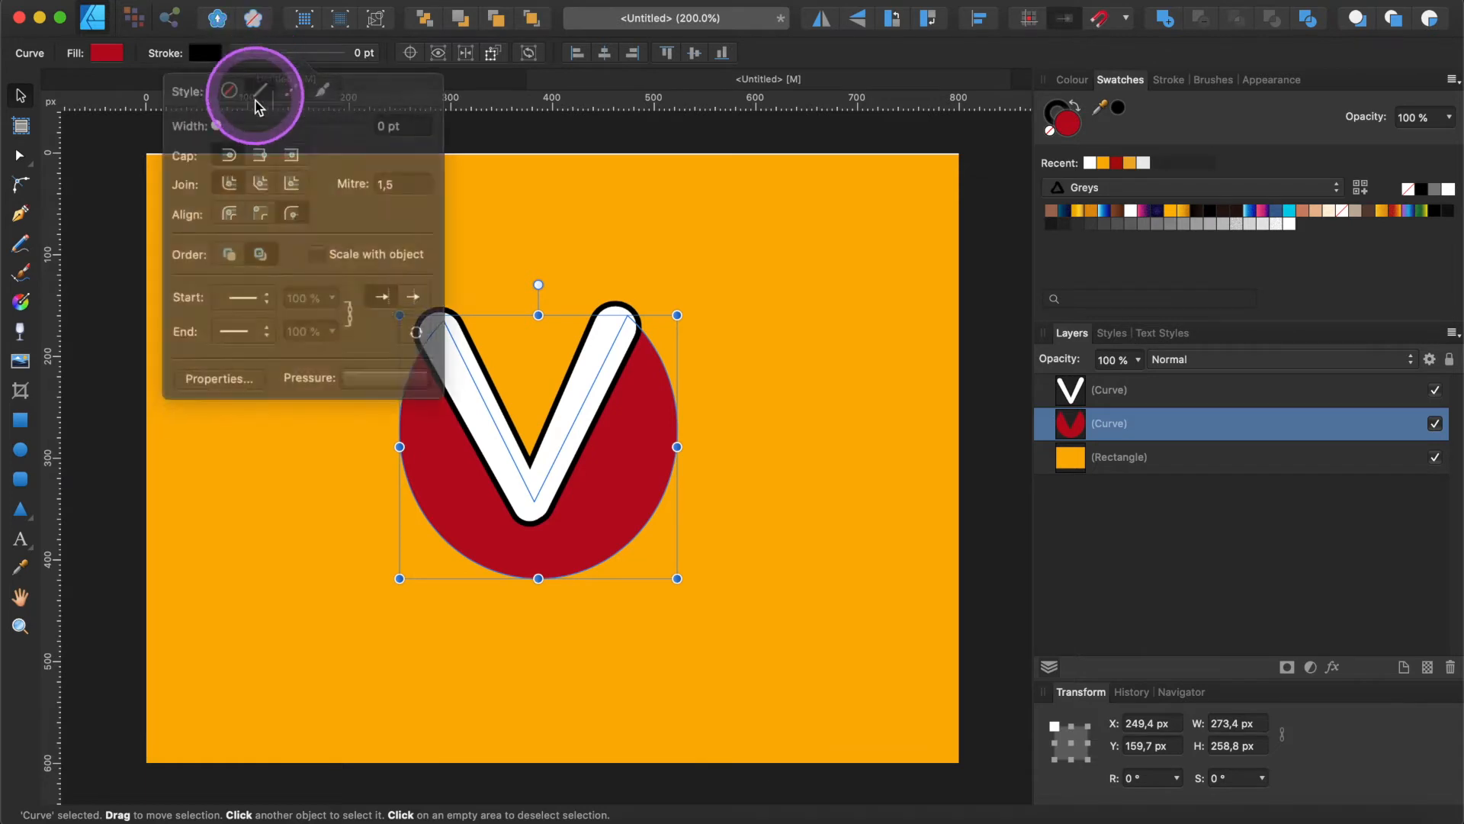
{"action": "left_click_drag", "start_coordinate": [229, 118], "coordinate": [271, 131]}
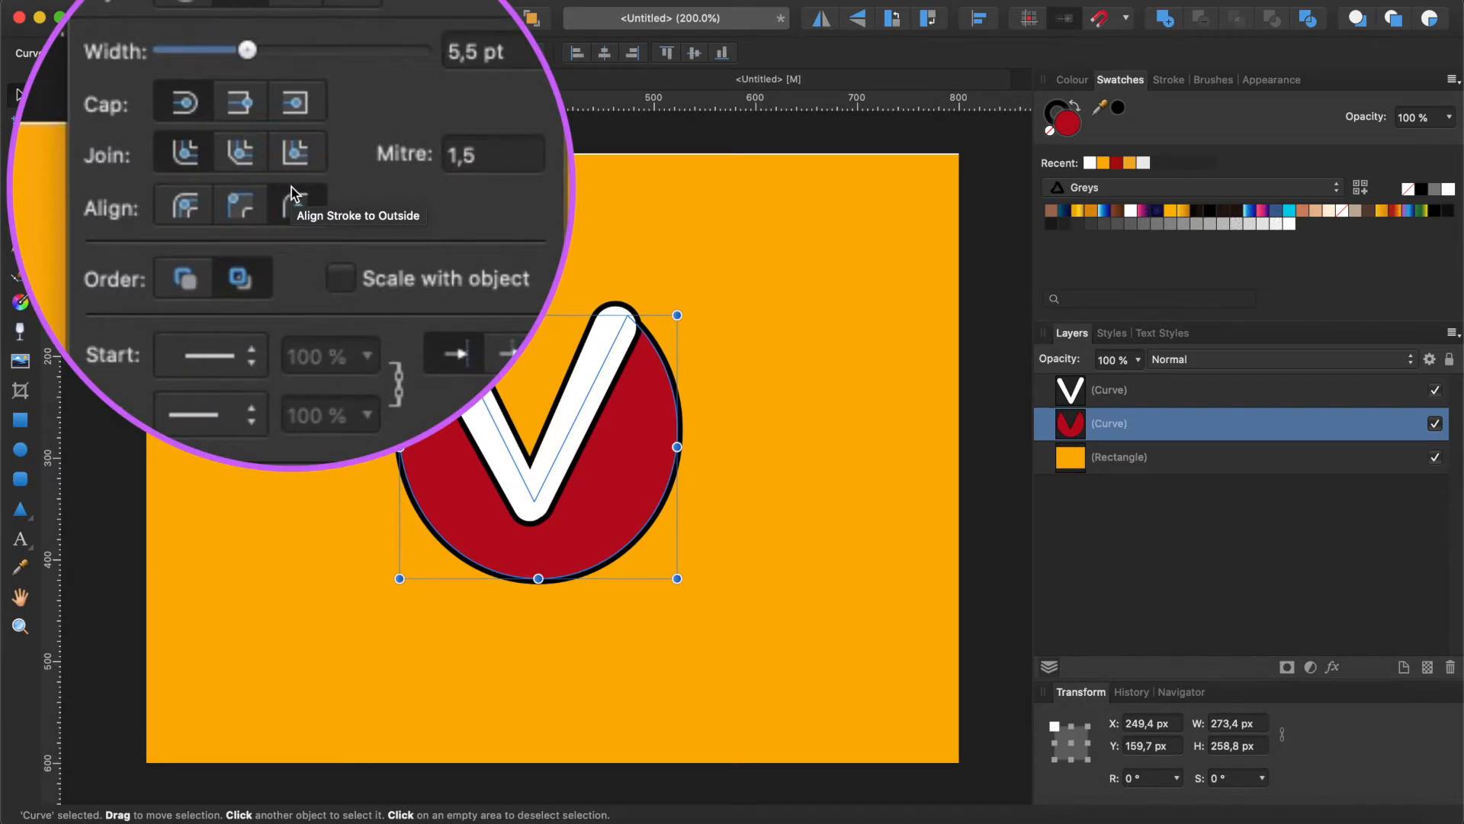
{"action": "left_click", "coordinate": [500, 222]}
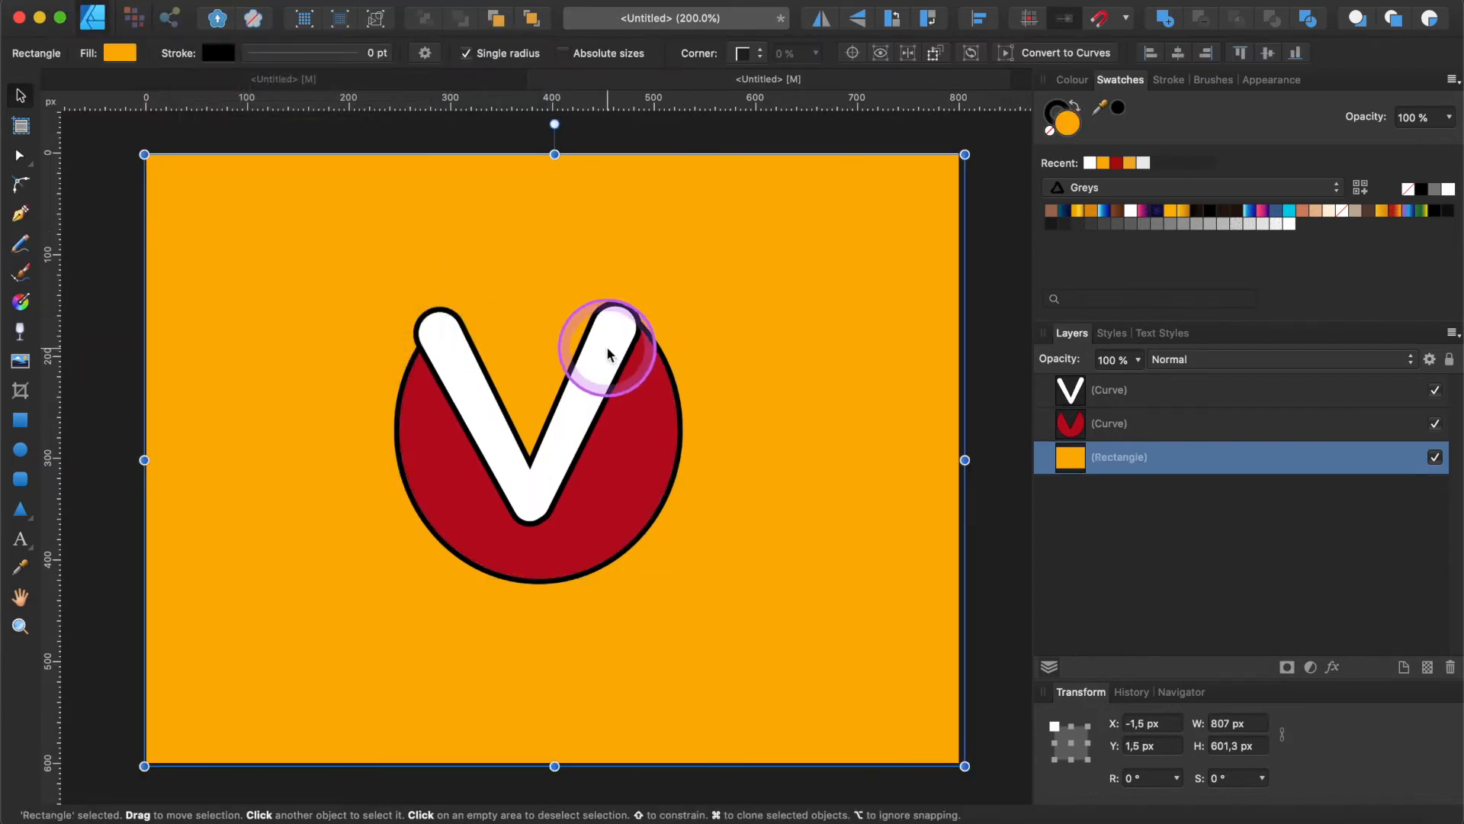
Move the white V slightly upward over the red shape, to about Y 142.7 px
{"action": "left_click", "coordinate": [606, 345]}
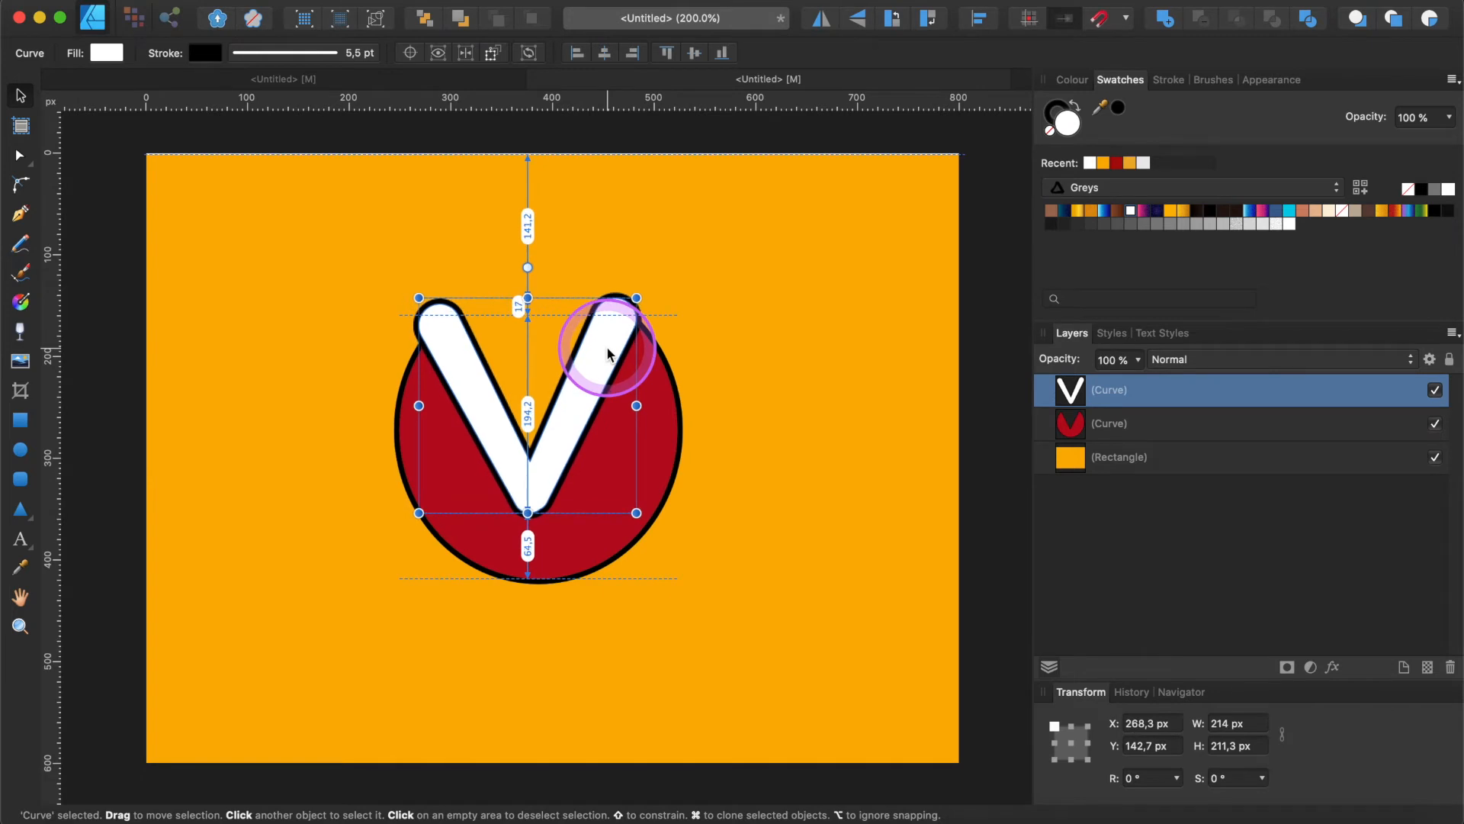
{"action": "left_click", "coordinate": [731, 345]}
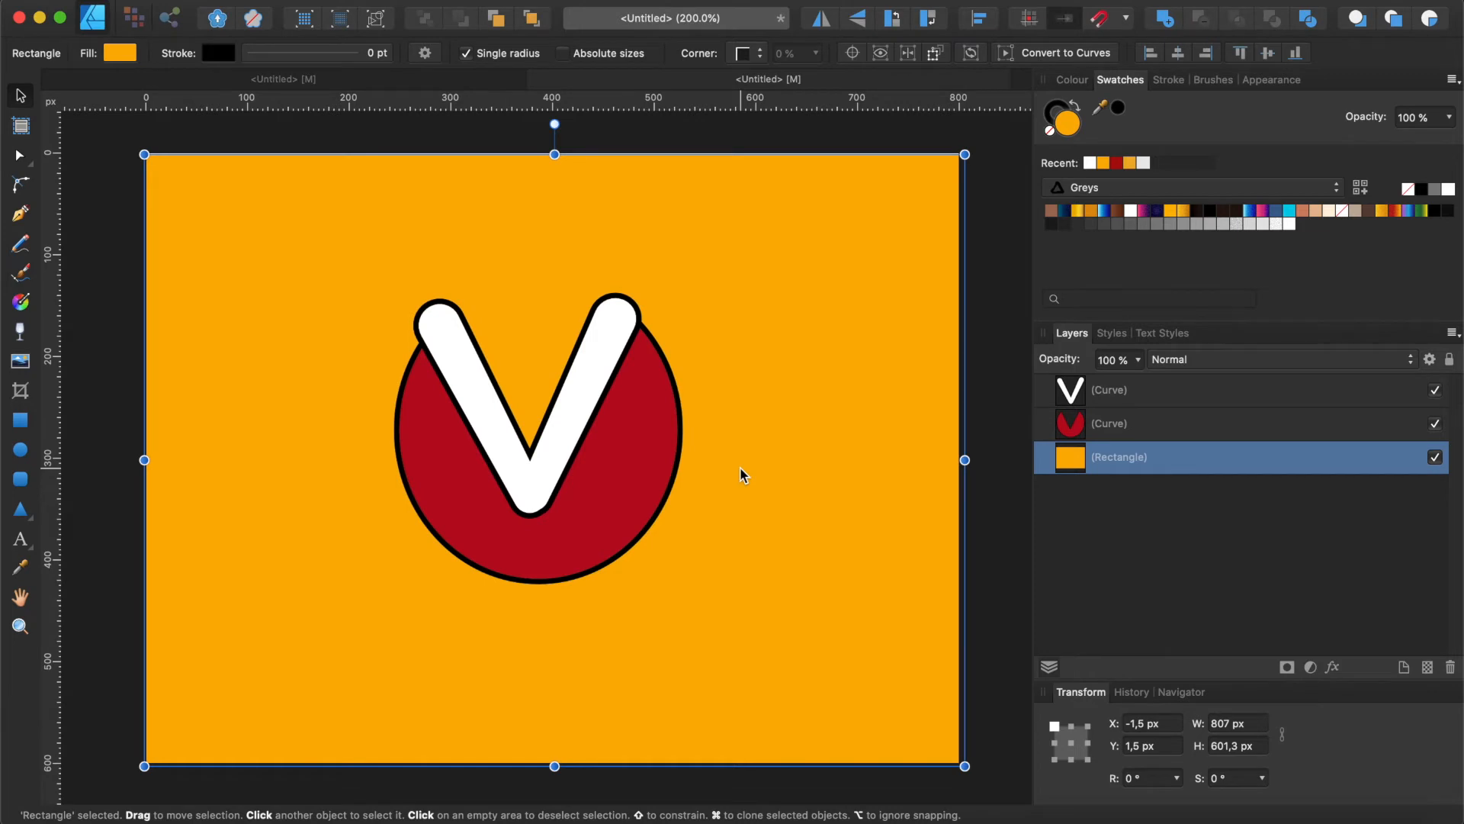
{"action": "left_click", "coordinate": [163, 416]}
Draw a triangle about 37 × 40 px on the background above and left of the V, using the V's white fill and black outline
{"action": "left_click", "coordinate": [22, 504]}
{"action": "left_click", "coordinate": [1094, 395]}
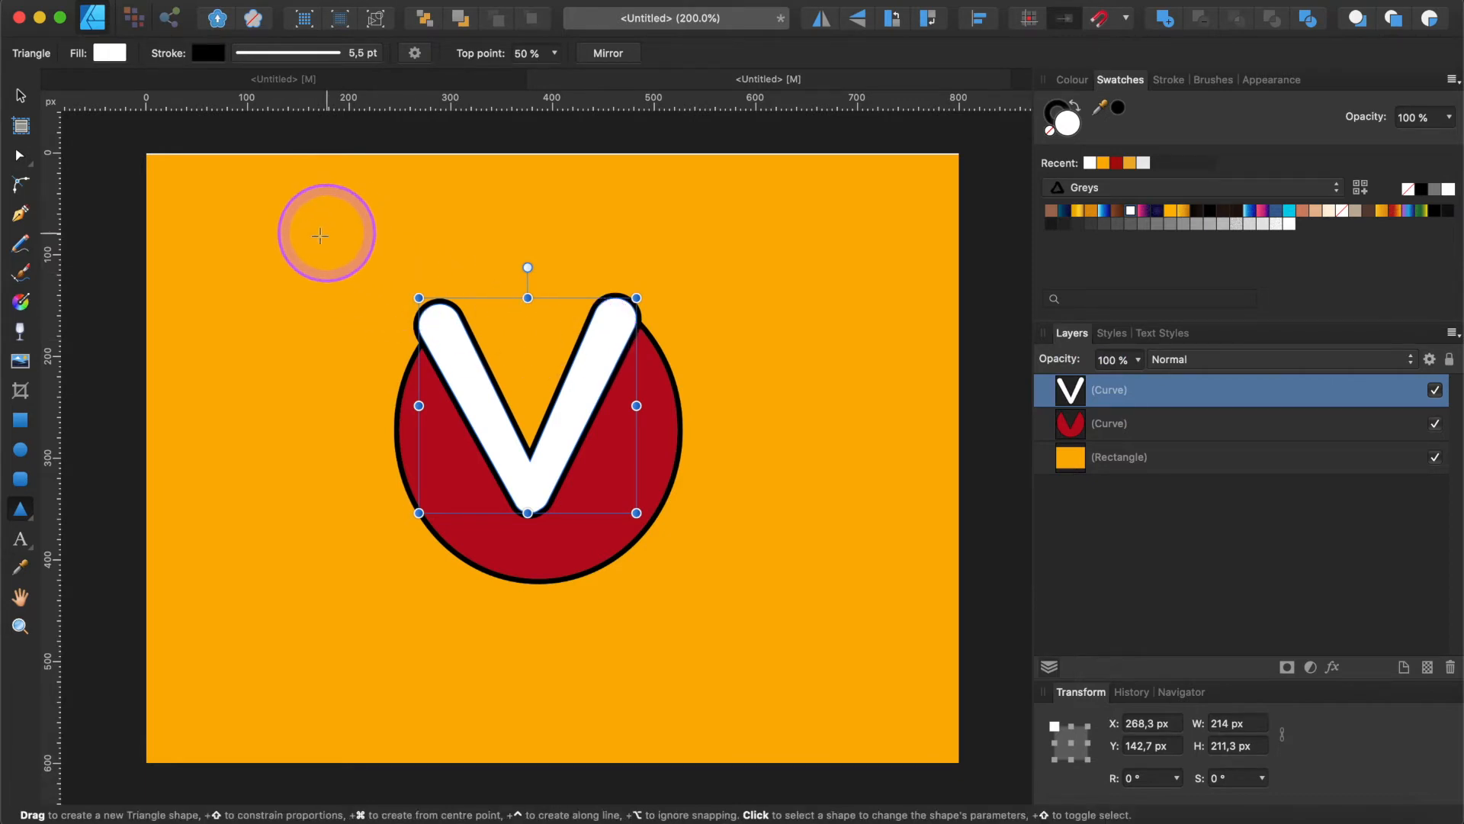
{"action": "left_click_drag", "start_coordinate": [296, 244], "coordinate": [334, 287]}
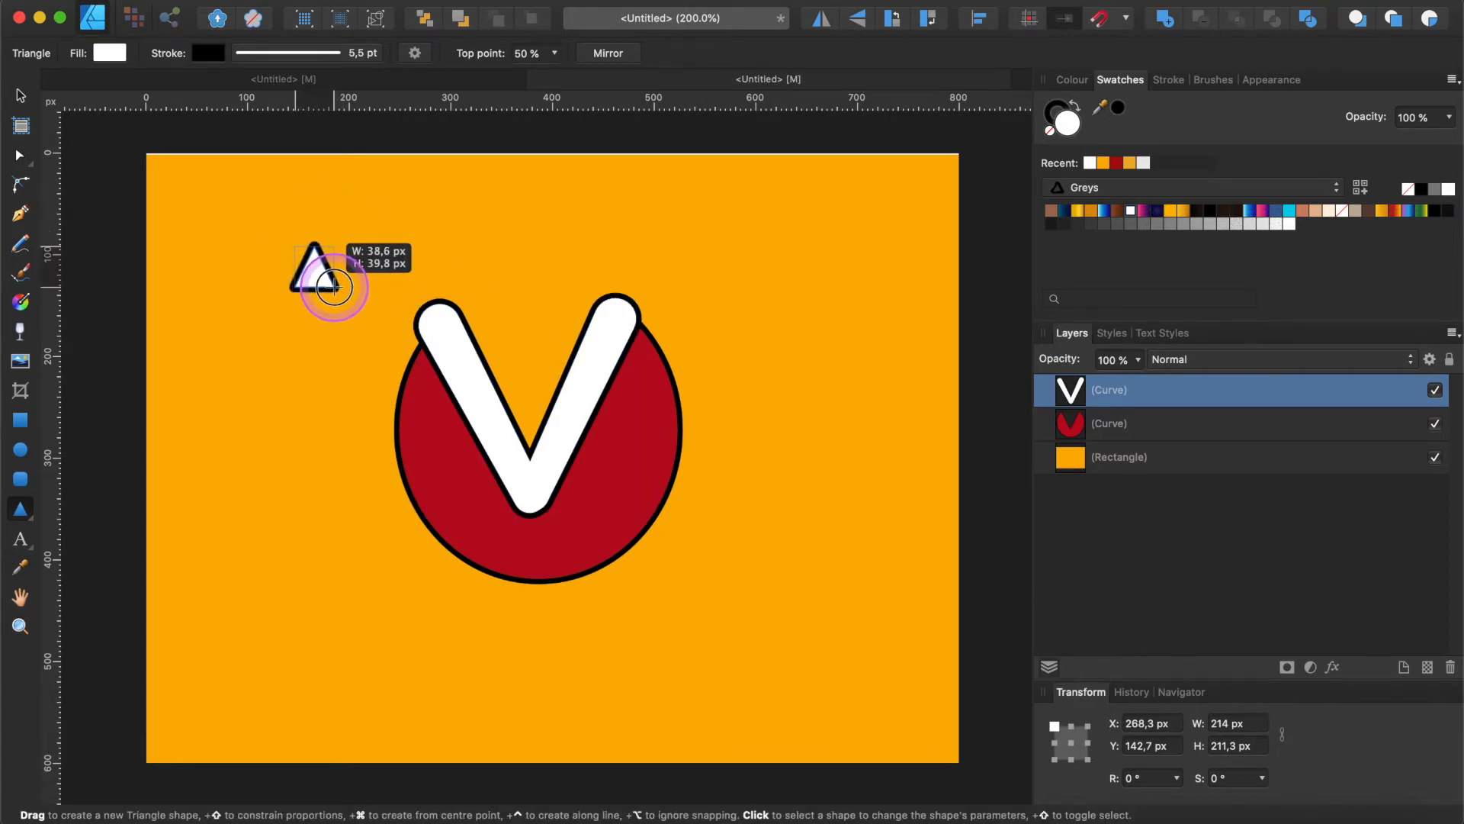
{"action": "left_click_drag", "start_coordinate": [334, 287], "coordinate": [334, 287]}
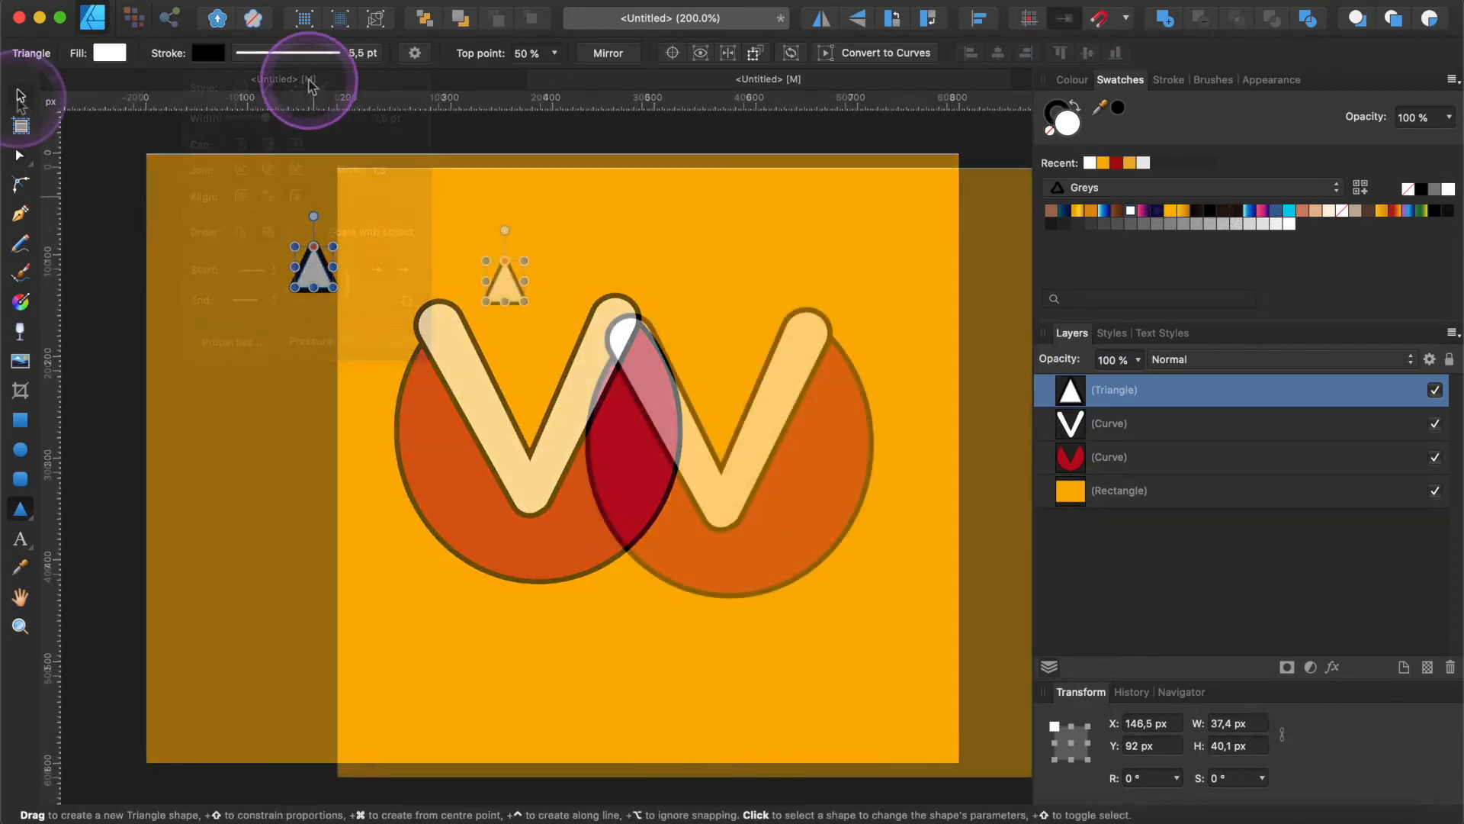
Give the triangle a 3.5 pt outline and fit it against the left arm's inner edge, about 27 px high and rotated about -60°
{"action": "key", "text": "v"}
{"action": "left_click_drag", "start_coordinate": [500, 286], "coordinate": [685, 328]}
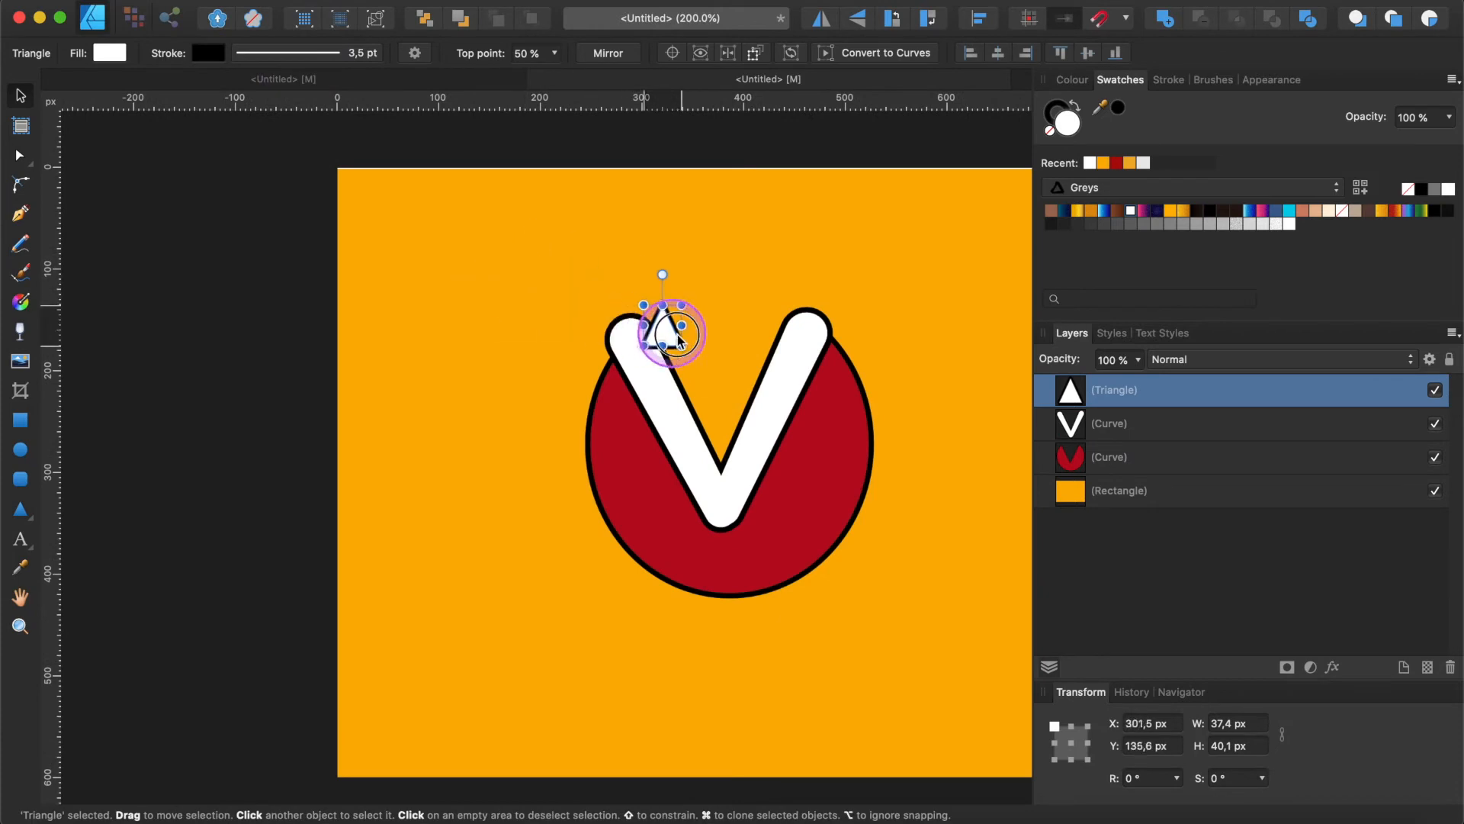
{"action": "left_click_drag", "start_coordinate": [683, 269], "coordinate": [724, 299]}
{"action": "scroll", "coordinate": [725, 299], "scroll_direction": "right", "scroll_amount": 2}
{"action": "key", "text": "super+plus"}
{"action": "scroll", "coordinate": [725, 300], "scroll_direction": "up", "scroll_amount": 2}
{"action": "left_click_drag", "start_coordinate": [722, 211], "coordinate": [671, 246]}
Copy the triangular tooth and place two duplicates below it along the left arm's inner edge
{"action": "right_click", "coordinate": [671, 244]}
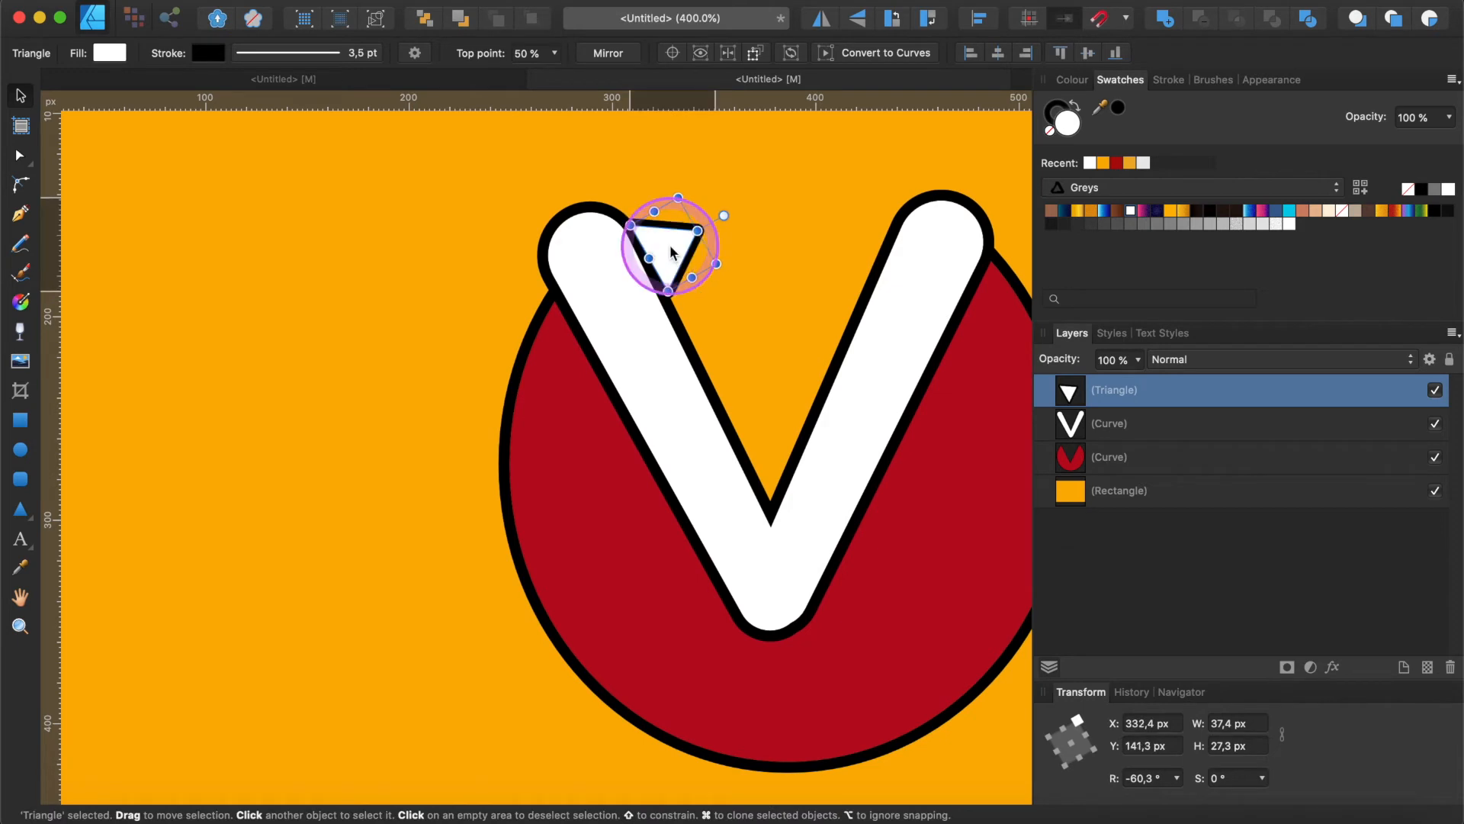
{"action": "left_click", "coordinate": [690, 274]}
{"action": "right_click", "coordinate": [671, 246]}
{"action": "left_click", "coordinate": [705, 293]}
{"action": "left_click_drag", "start_coordinate": [664, 250], "coordinate": [741, 407]}
{"action": "right_click", "coordinate": [705, 323]}
{"action": "left_click", "coordinate": [731, 349]}
{"action": "right_click", "coordinate": [697, 329]}
{"action": "left_click", "coordinate": [741, 369]}
Place two copies of the tooth along the right arm's inner edge, rotated to about 64.7°
{"action": "right_click", "coordinate": [741, 407]}
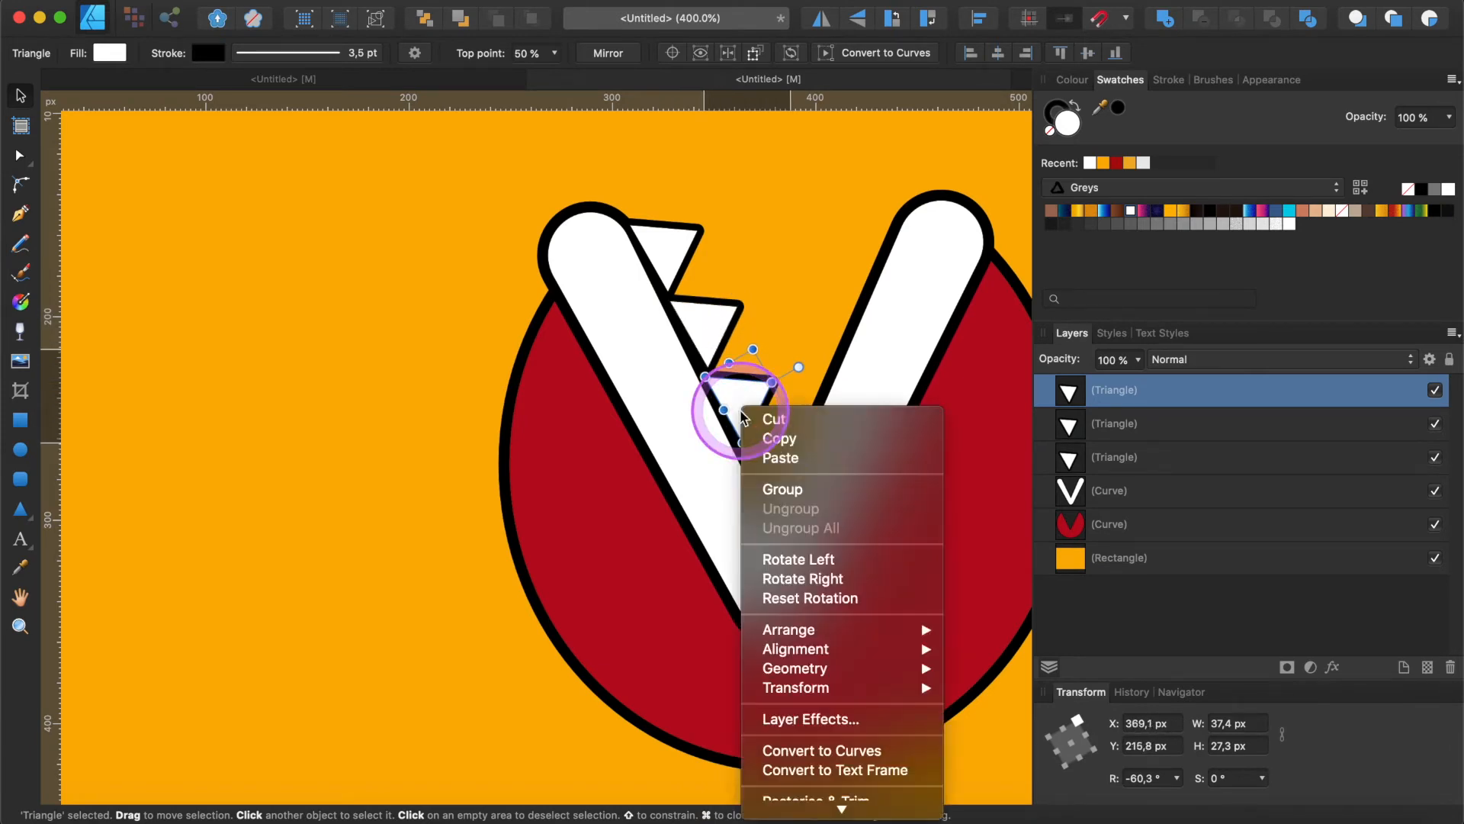
{"action": "left_click", "coordinate": [763, 437]}
{"action": "scroll", "coordinate": [755, 397], "scroll_direction": "down", "scroll_amount": 3}
{"action": "right_click", "coordinate": [726, 353]}
{"action": "left_click", "coordinate": [771, 409]}
{"action": "left_click_drag", "start_coordinate": [791, 318], "coordinate": [833, 266]}
{"action": "right_click", "coordinate": [872, 189]}
{"action": "left_click", "coordinate": [900, 225]}
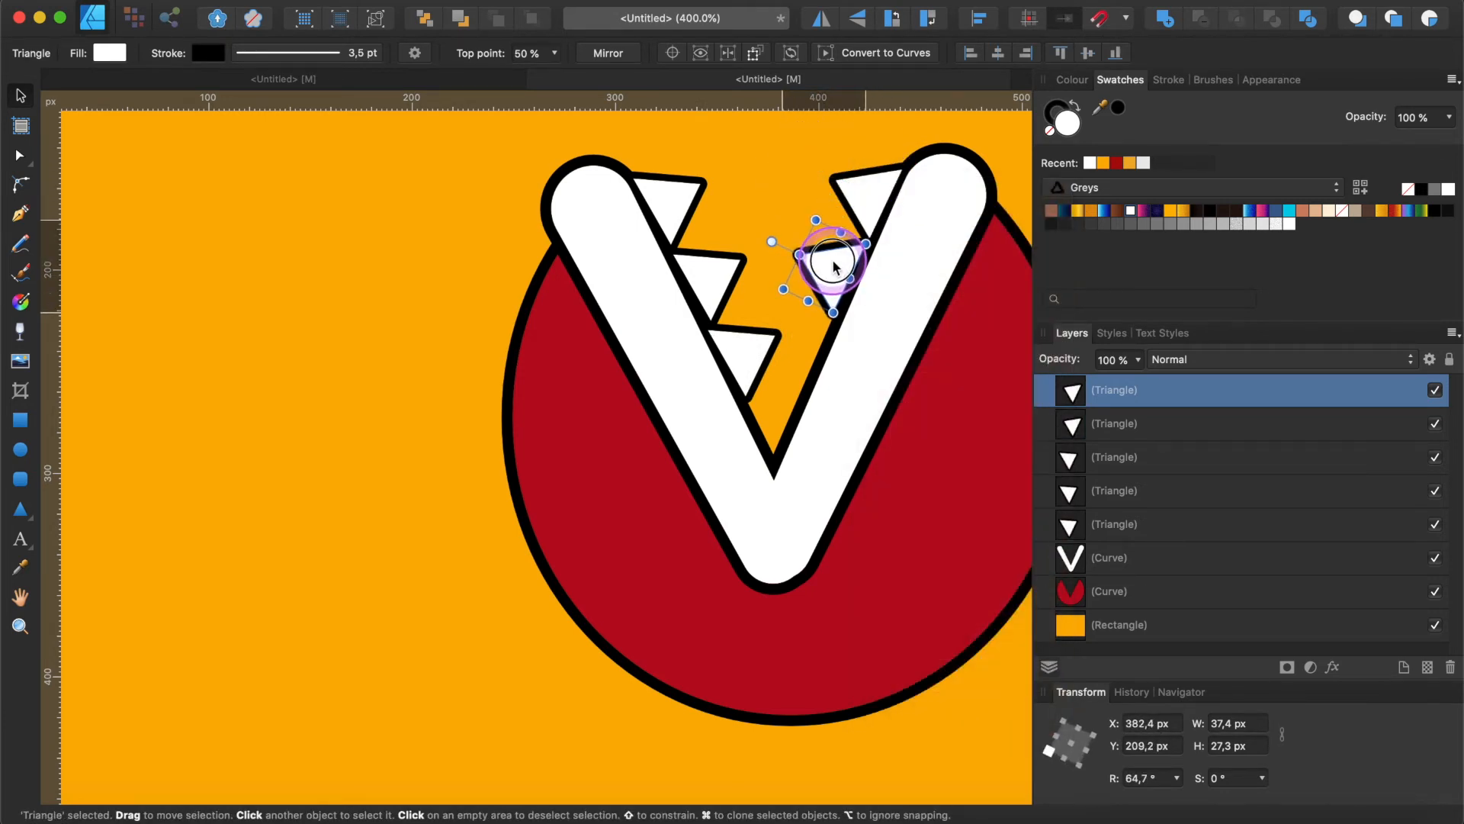
Add another copied tooth at the bottom of the V's inner corner, rotated to match the left teeth at about -58°
{"action": "right_click", "coordinate": [833, 269]}
{"action": "left_click", "coordinate": [863, 290]}
{"action": "right_click", "coordinate": [836, 267]}
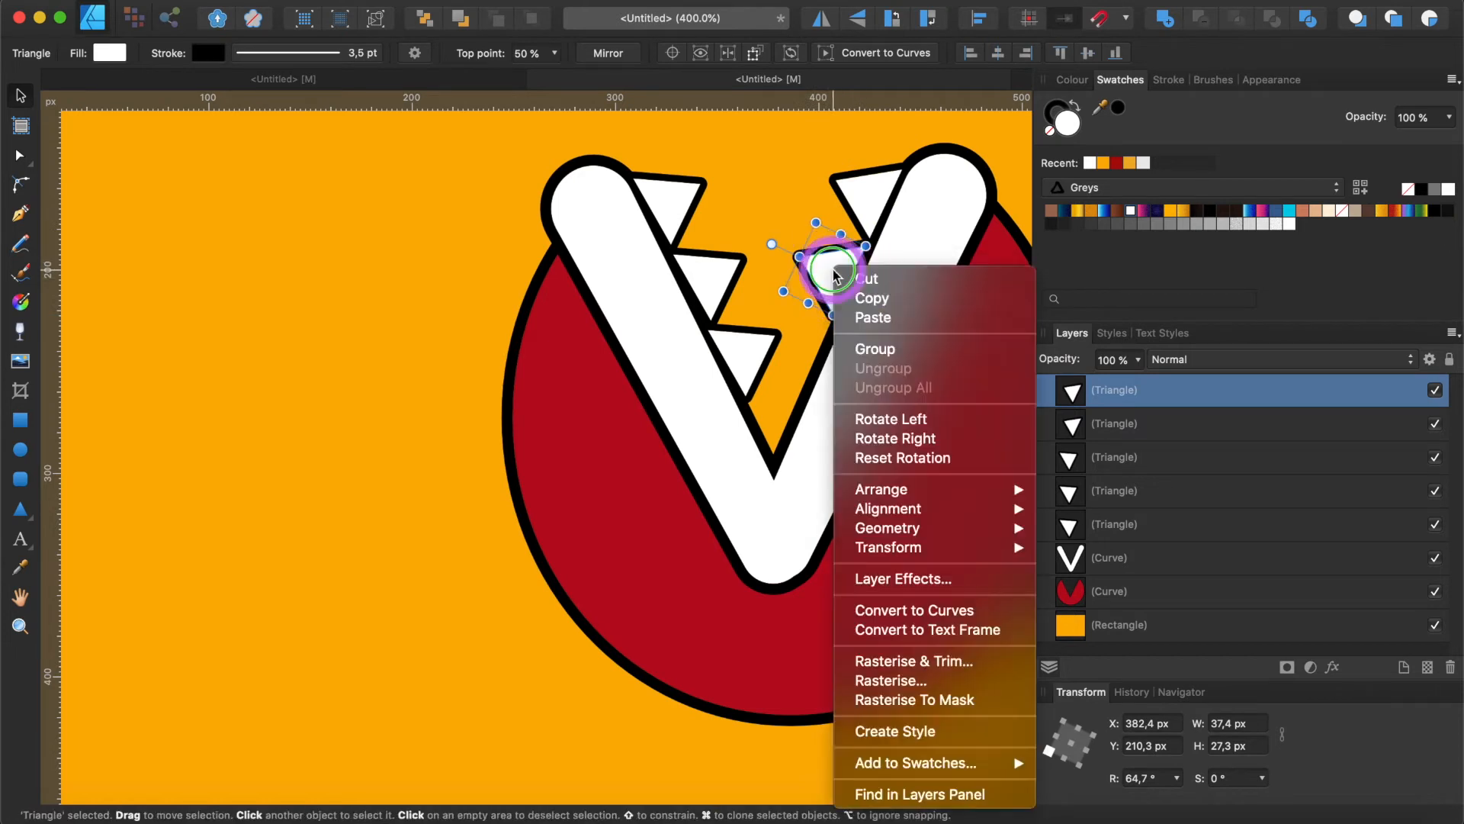
{"action": "left_click", "coordinate": [871, 317]}
{"action": "left_click_drag", "start_coordinate": [833, 278], "coordinate": [804, 353]}
{"action": "left_click_drag", "start_coordinate": [781, 395], "coordinate": [877, 428]}
{"action": "left_click_drag", "start_coordinate": [786, 366], "coordinate": [788, 439]}
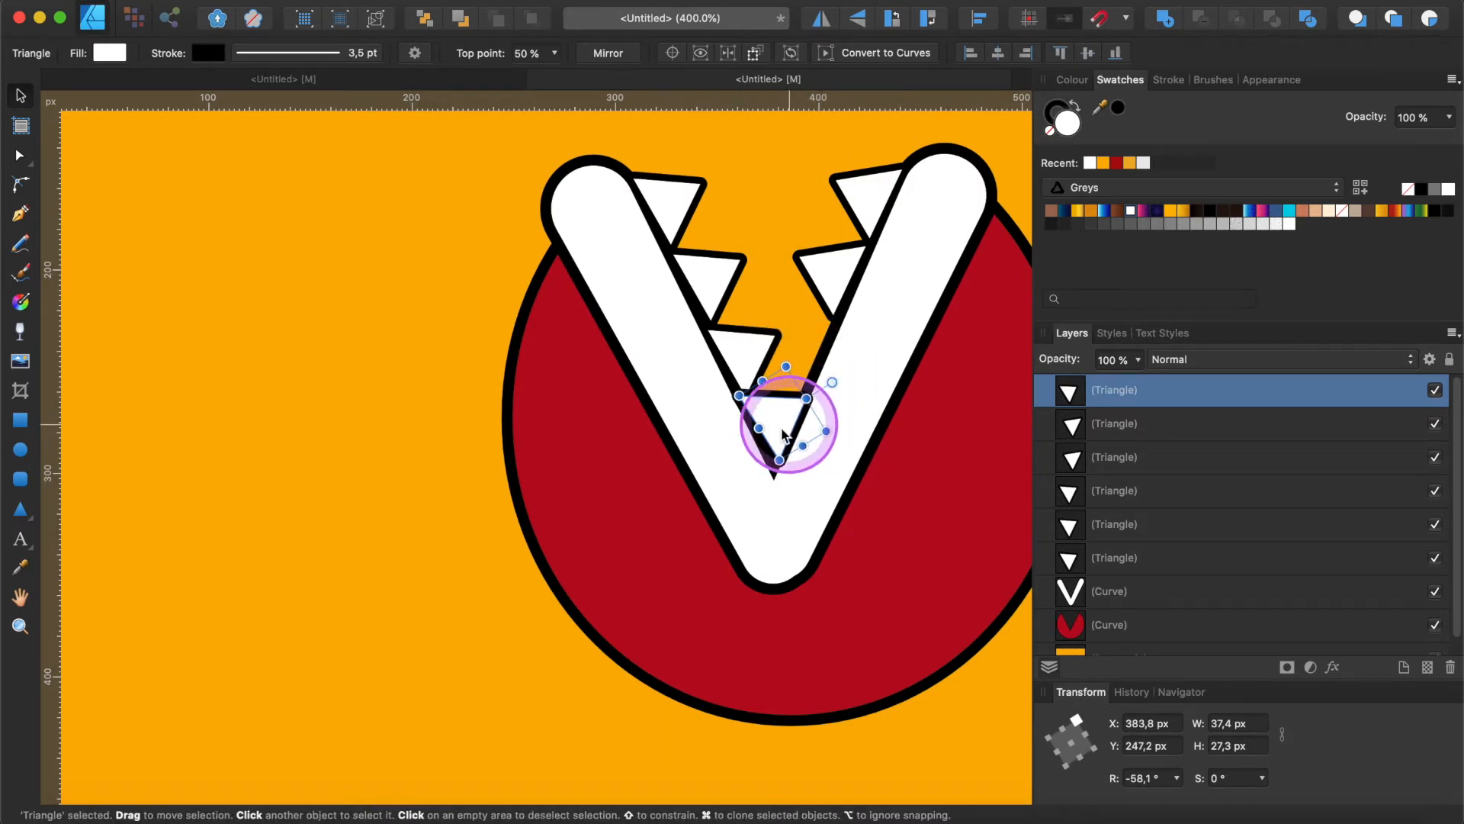
{"action": "left_click_drag", "start_coordinate": [834, 386], "coordinate": [841, 391]}
Select the four teeth along the left arm and nudge them slightly left and up
{"action": "left_click", "coordinate": [788, 259]}
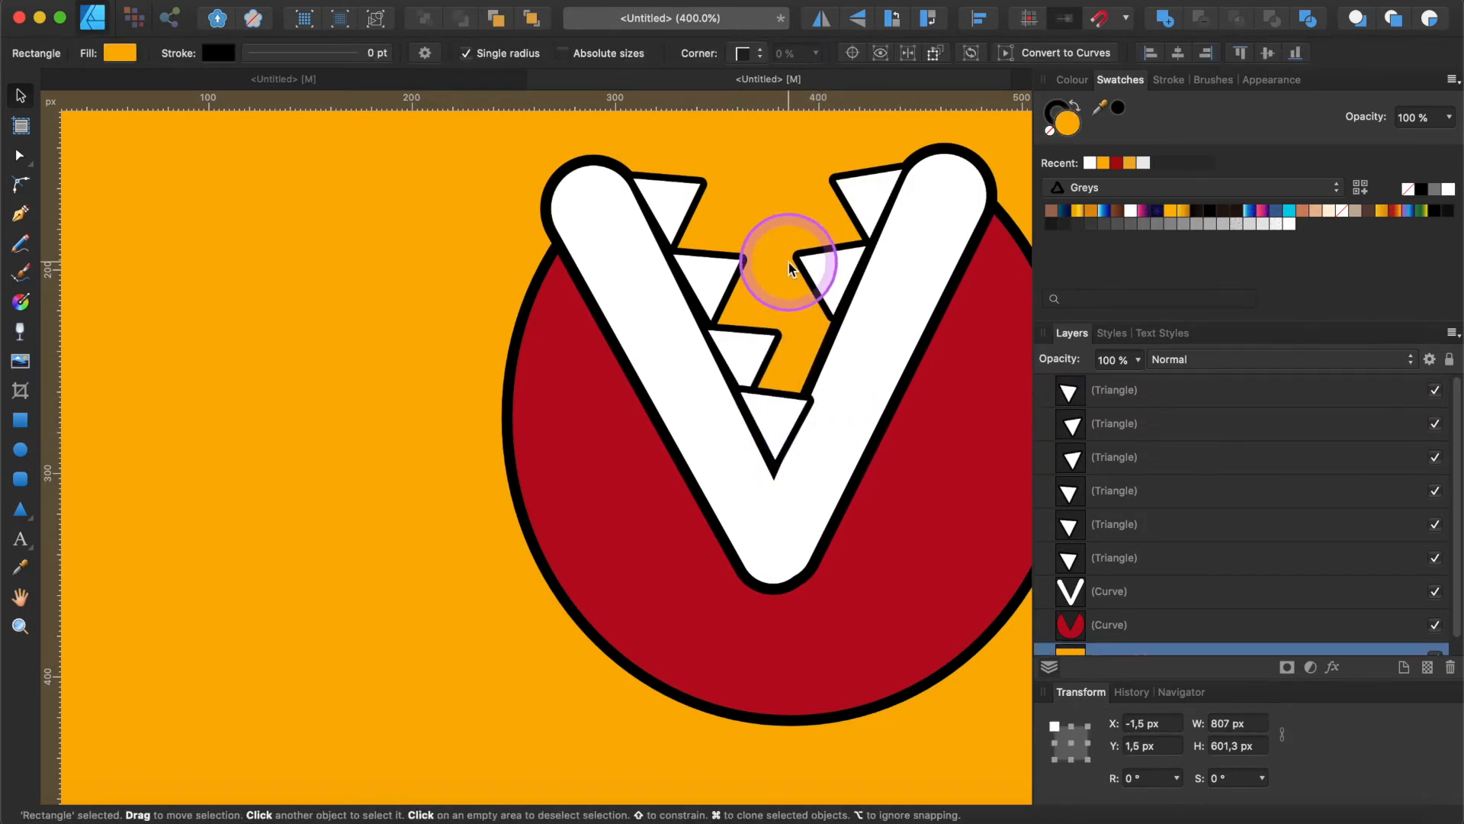
{"action": "left_click", "coordinate": [755, 359]}
{"action": "left_click", "coordinate": [776, 408]}
{"action": "left_click", "coordinate": [743, 357], "text": "shift"}
{"action": "left_click", "coordinate": [693, 258], "text": "shift"}
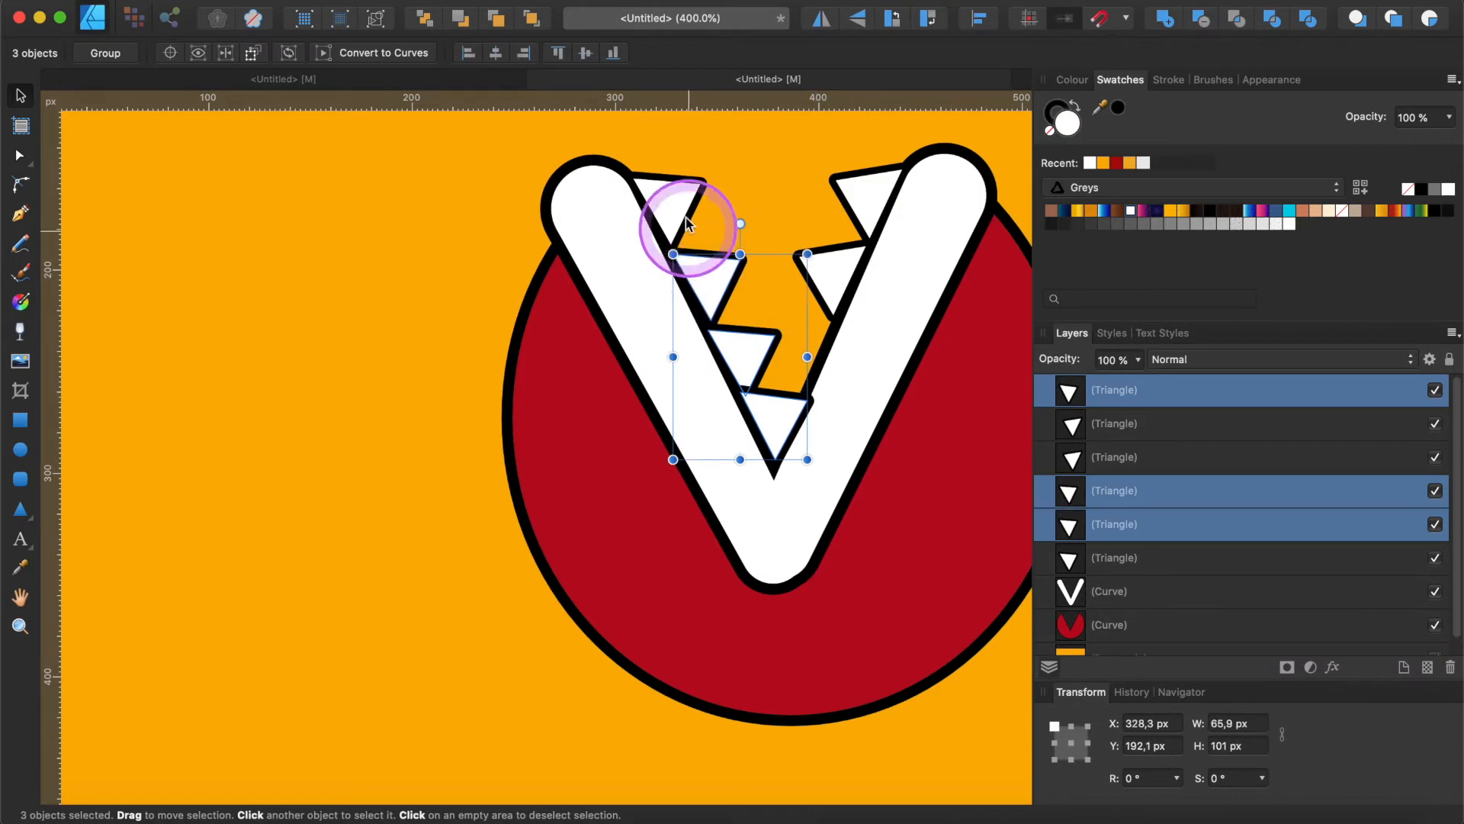
{"action": "left_click", "coordinate": [681, 200], "text": "shift"}
Duplicate the lower tooth on the right arm and place the copy below it along the inner edge
{"action": "right_click", "coordinate": [842, 257]}
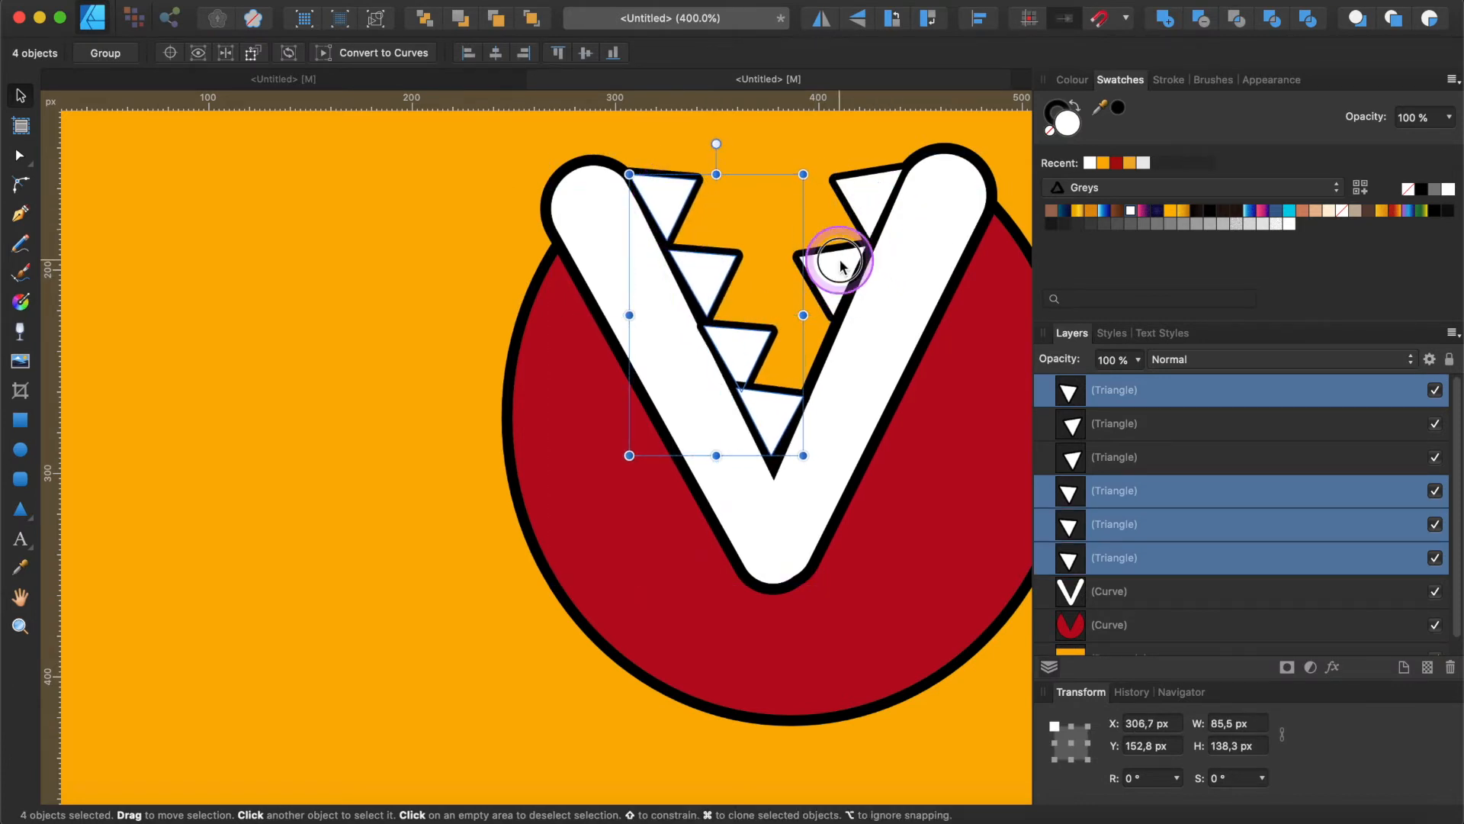
{"action": "left_click", "coordinate": [866, 323]}
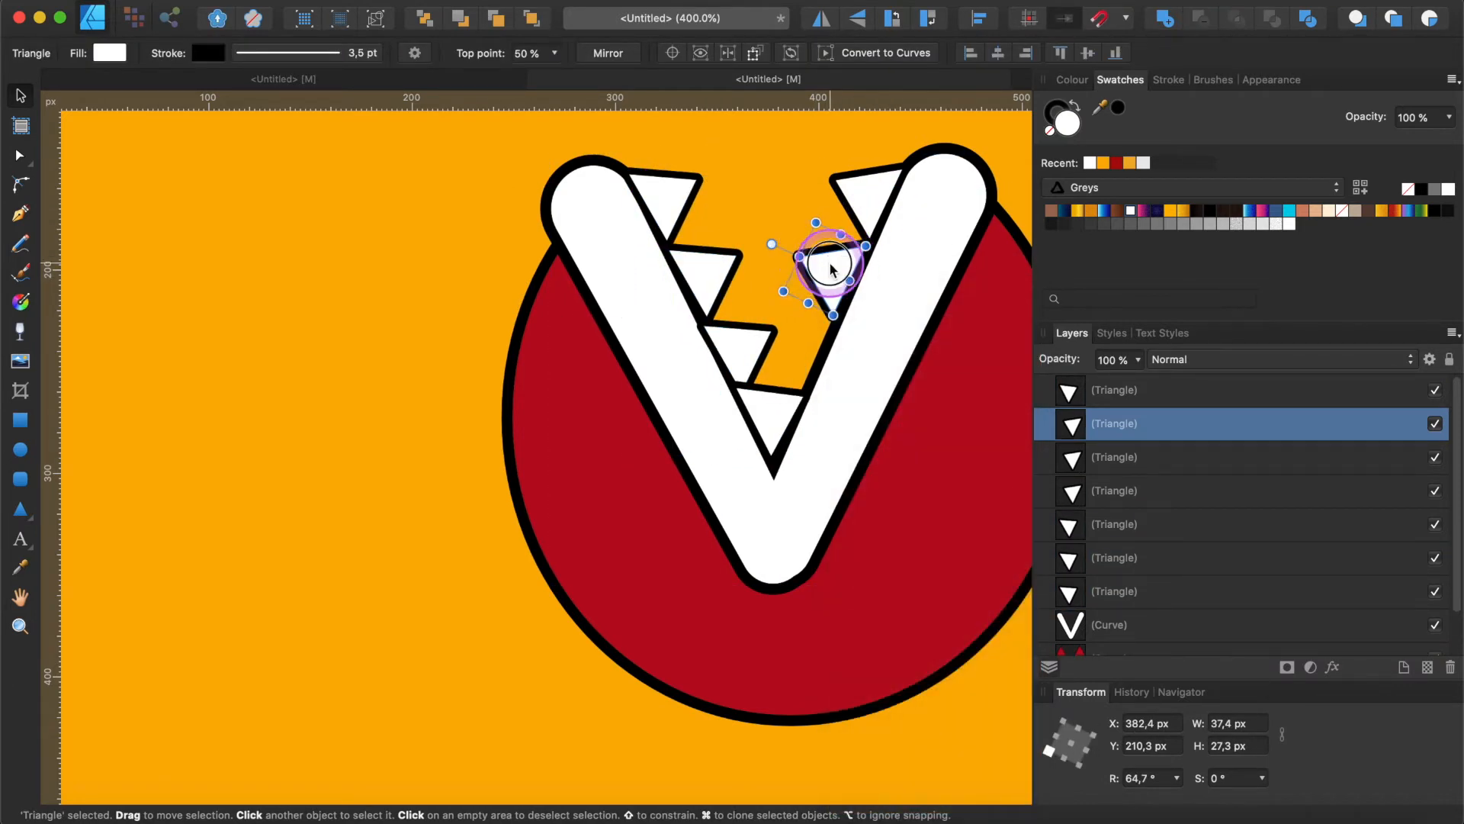
{"action": "left_click_drag", "start_coordinate": [829, 269], "coordinate": [803, 335]}
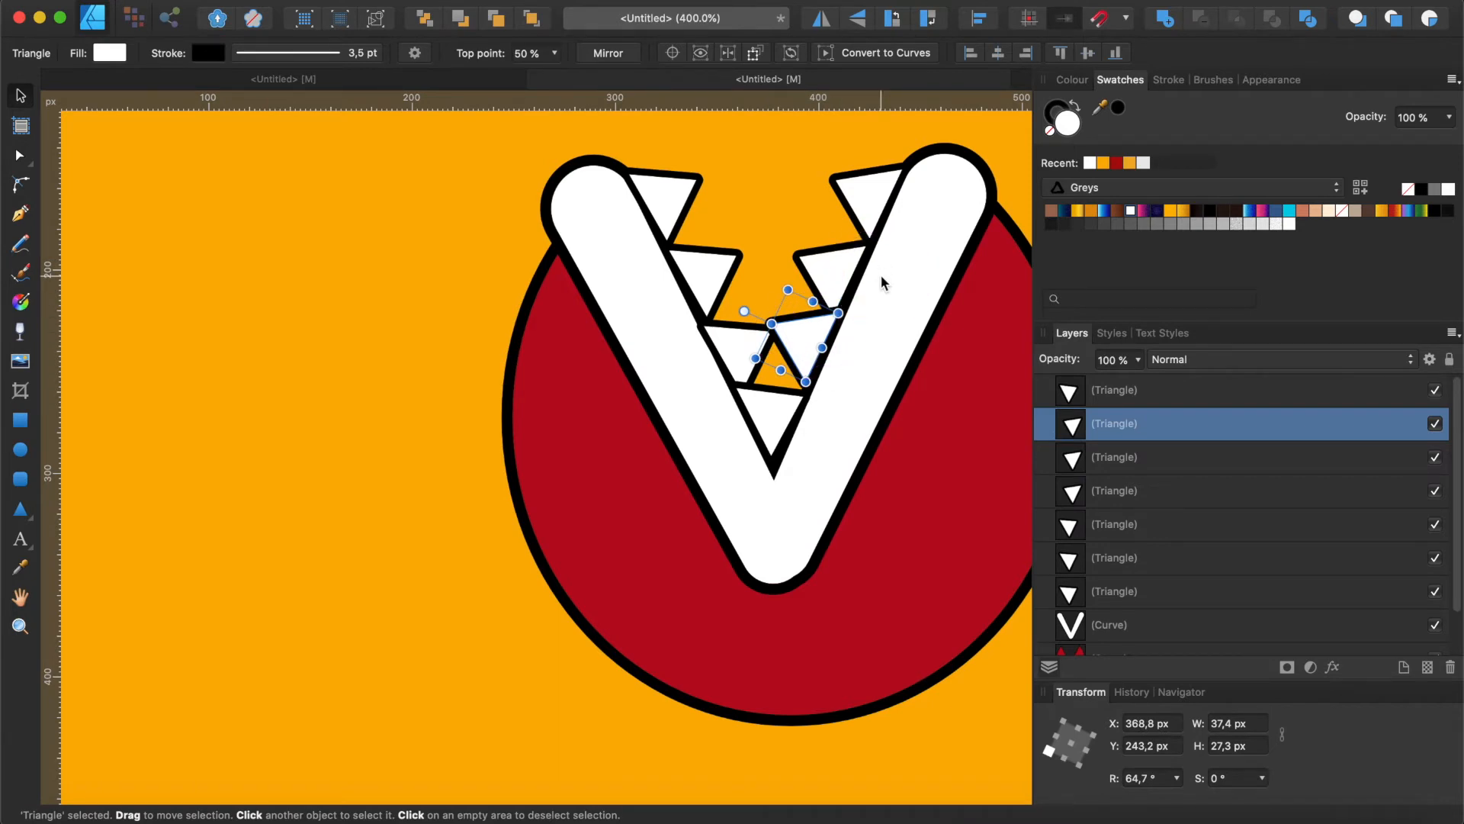
Shorten the three teeth on the right arm, reducing the top one to about 18.5 px high
{"action": "left_click", "coordinate": [657, 203]}
{"action": "left_click", "coordinate": [696, 277], "text": "shift"}
{"action": "left_click", "coordinate": [795, 339]}
{"action": "left_click_drag", "start_coordinate": [772, 324], "coordinate": [783, 330]}
{"action": "left_click", "coordinate": [824, 274]}
{"action": "left_click_drag", "start_coordinate": [800, 257], "coordinate": [809, 263]}
{"action": "left_click", "coordinate": [864, 189]}
{"action": "left_click_drag", "start_coordinate": [835, 180], "coordinate": [849, 187]}
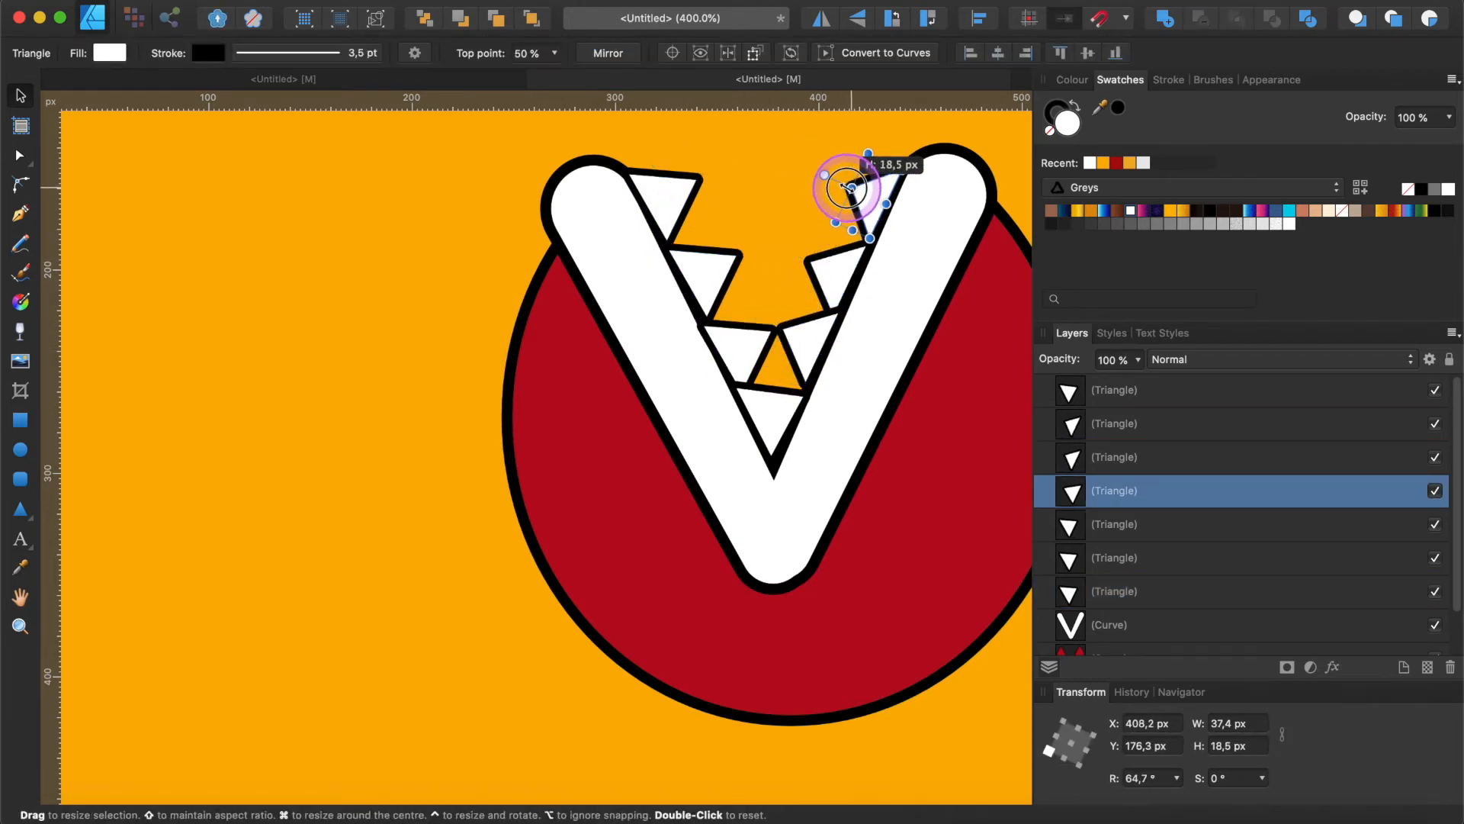
Shorten the four teeth on the left arm, reducing the top one to about 19 px high
{"action": "left_click", "coordinate": [778, 412]}
{"action": "left_click", "coordinate": [744, 339]}
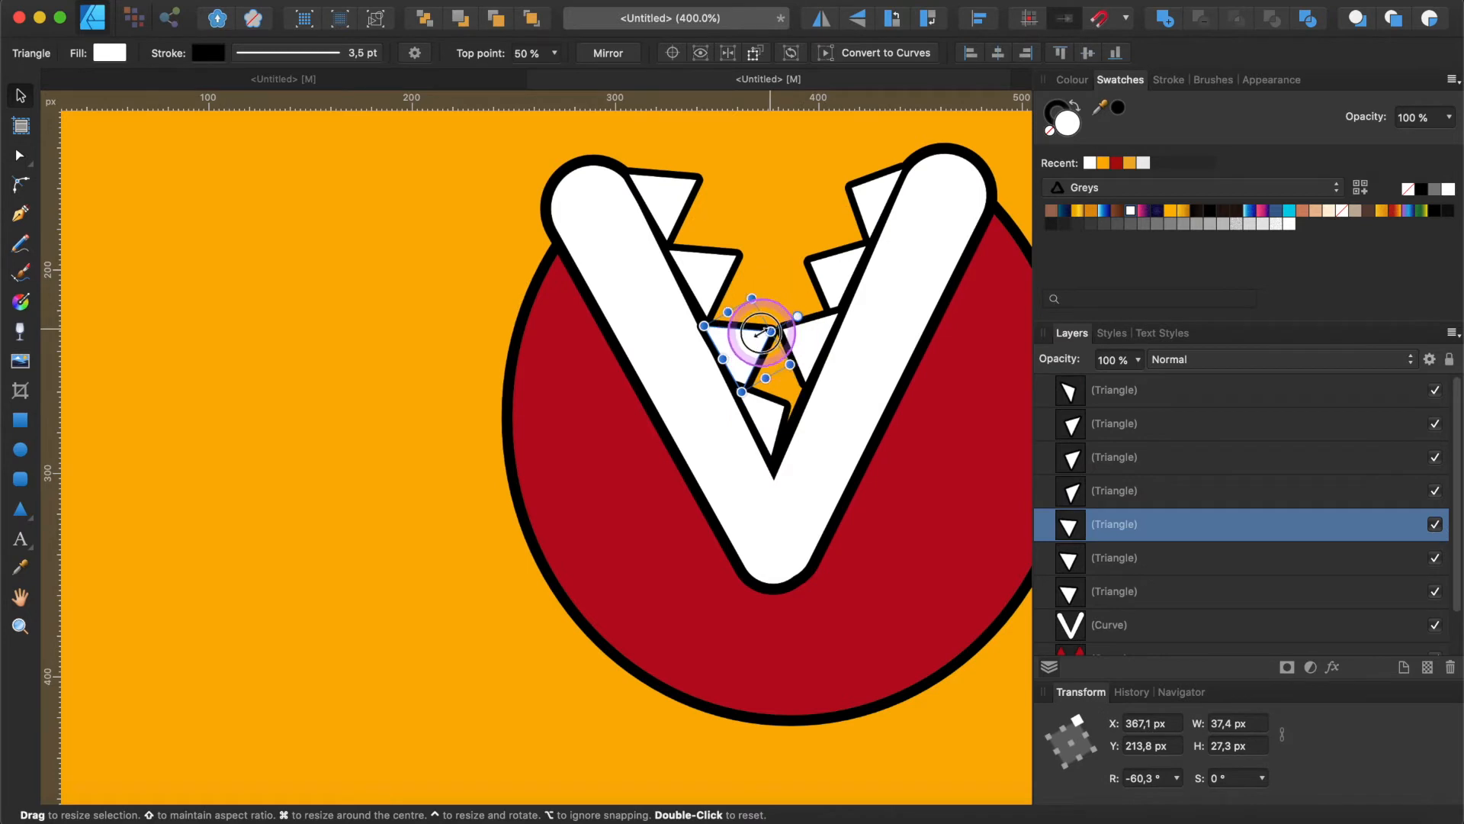
{"action": "left_click", "coordinate": [728, 263]}
{"action": "left_click_drag", "start_coordinate": [736, 254], "coordinate": [723, 262]}
{"action": "left_click", "coordinate": [682, 190]}
{"action": "left_click_drag", "start_coordinate": [695, 180], "coordinate": [681, 188]}
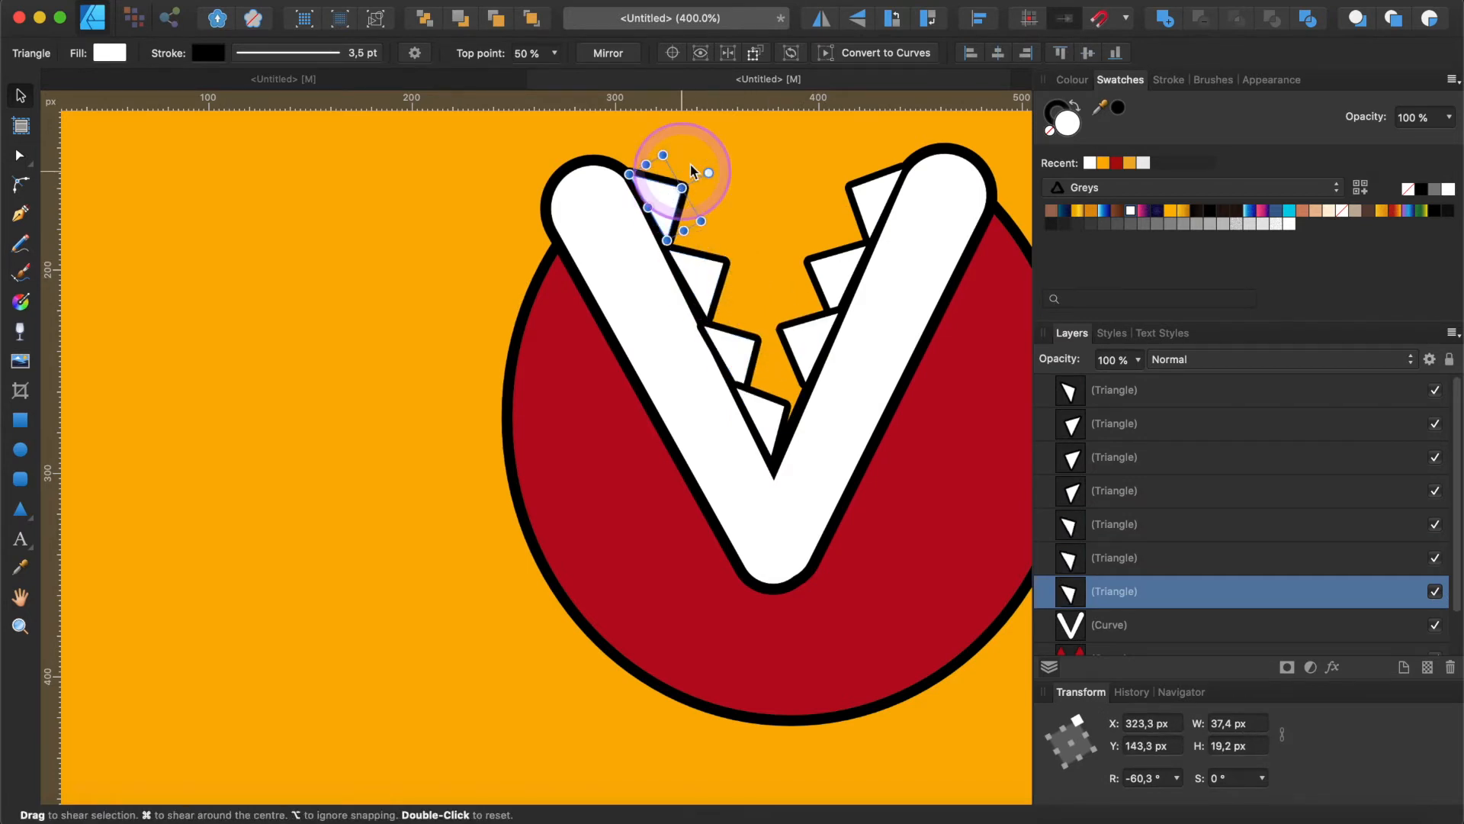
Select all seven teeth on both arms and group them
{"action": "left_click", "coordinate": [713, 271], "text": "shift"}
{"action": "left_click", "coordinate": [730, 341], "text": "shift"}
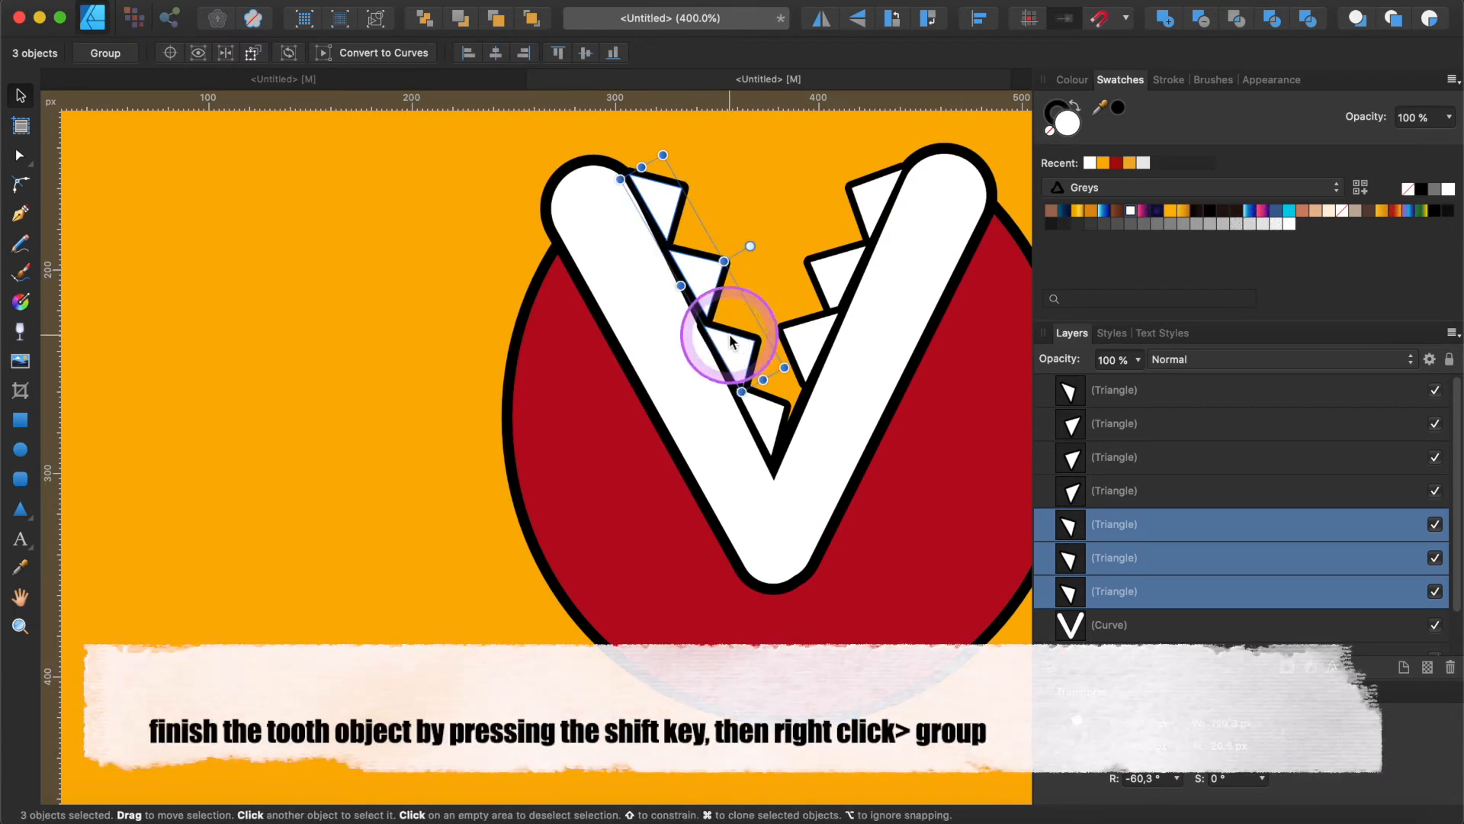
{"action": "left_click", "coordinate": [759, 412], "text": "shift"}
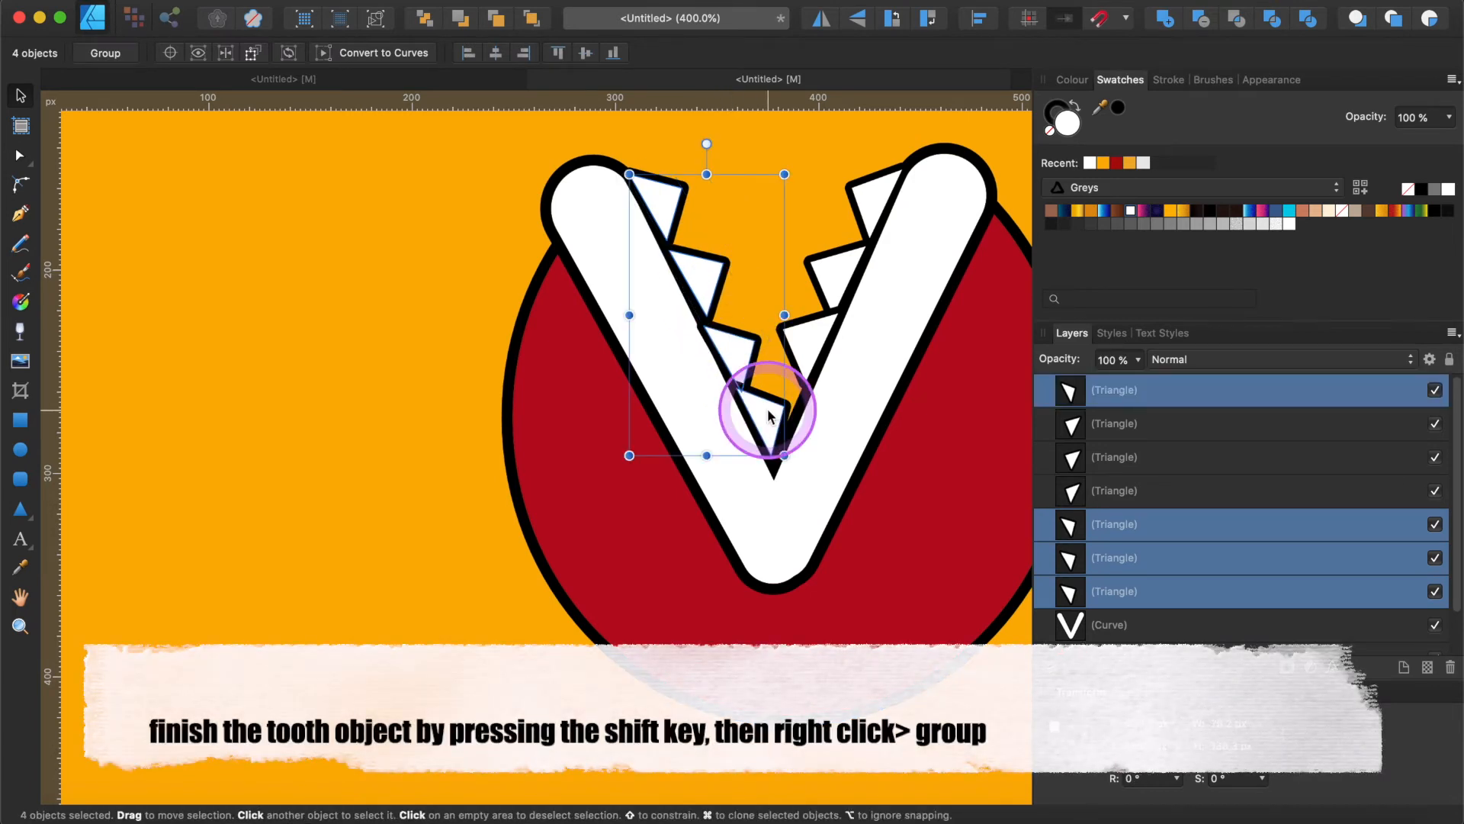
{"action": "left_click", "coordinate": [808, 325], "text": "shift"}
{"action": "left_click", "coordinate": [847, 256], "text": "shift"}
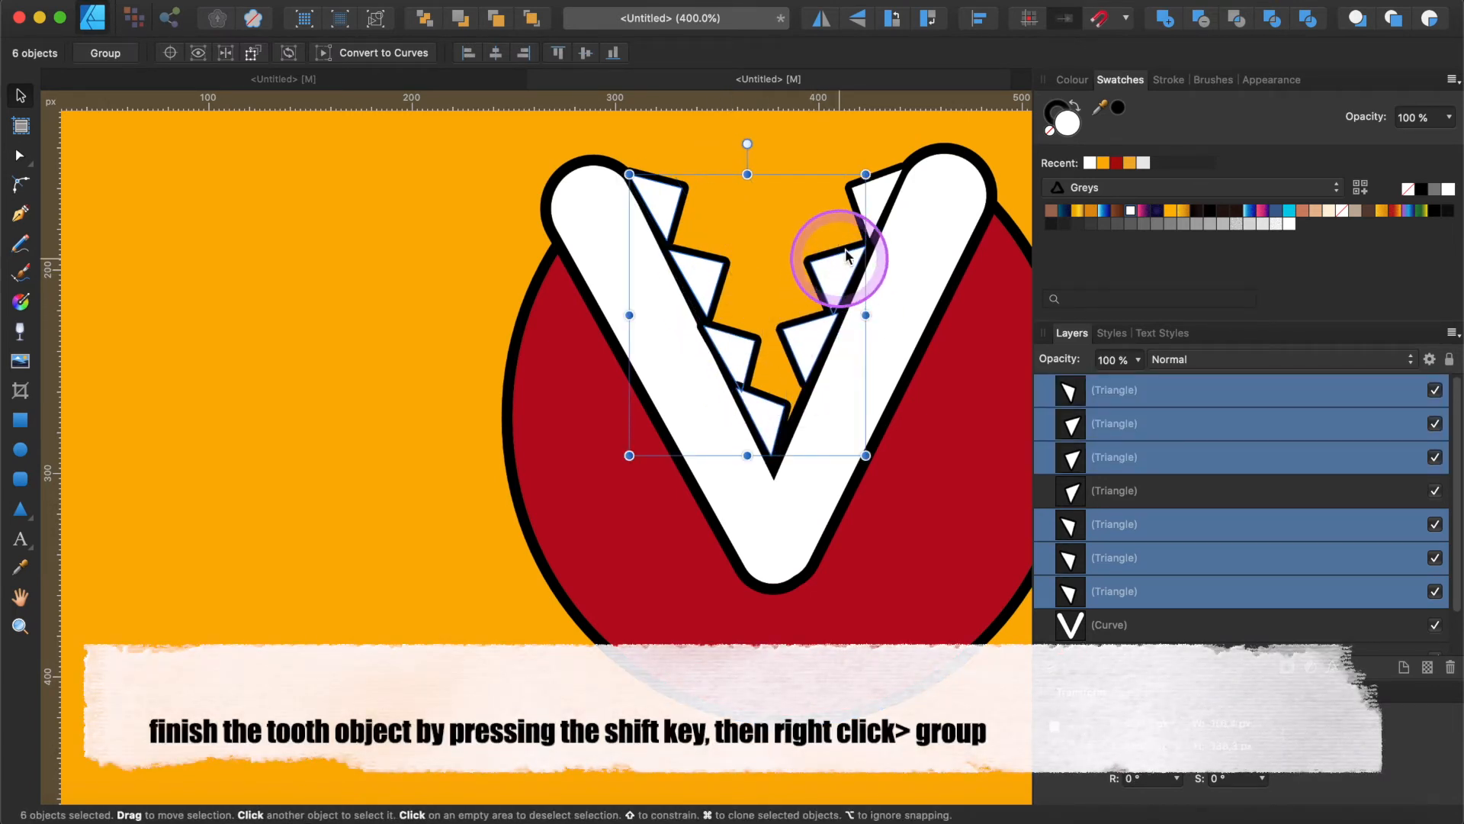
{"action": "left_click", "coordinate": [868, 197], "text": "shift"}
{"action": "right_click", "coordinate": [870, 201]}
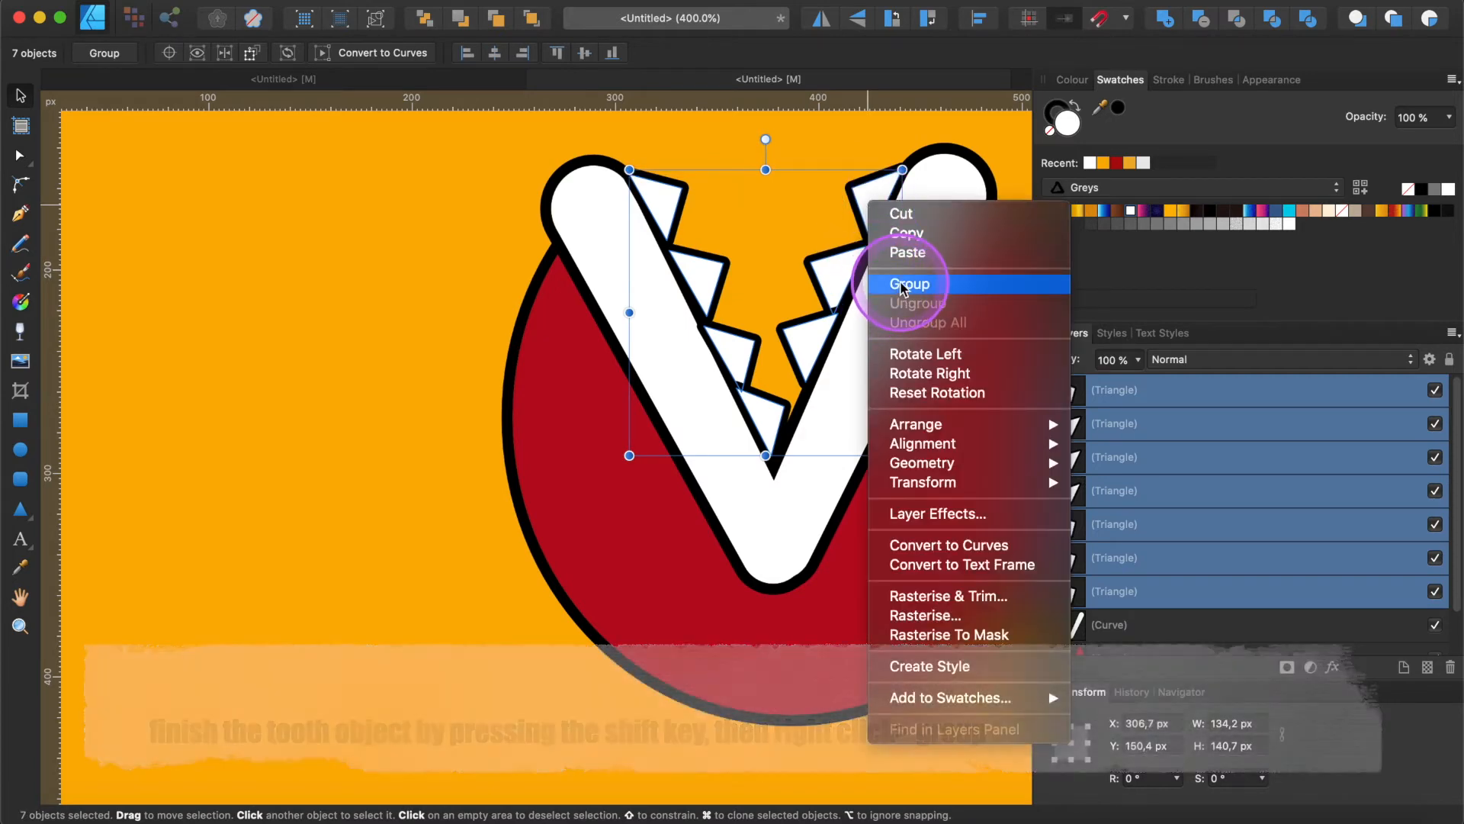
{"action": "left_click", "coordinate": [899, 287]}
Move the teeth group behind the white V and nudge it down to Y 144.5 px
{"action": "left_click", "coordinate": [1136, 395]}
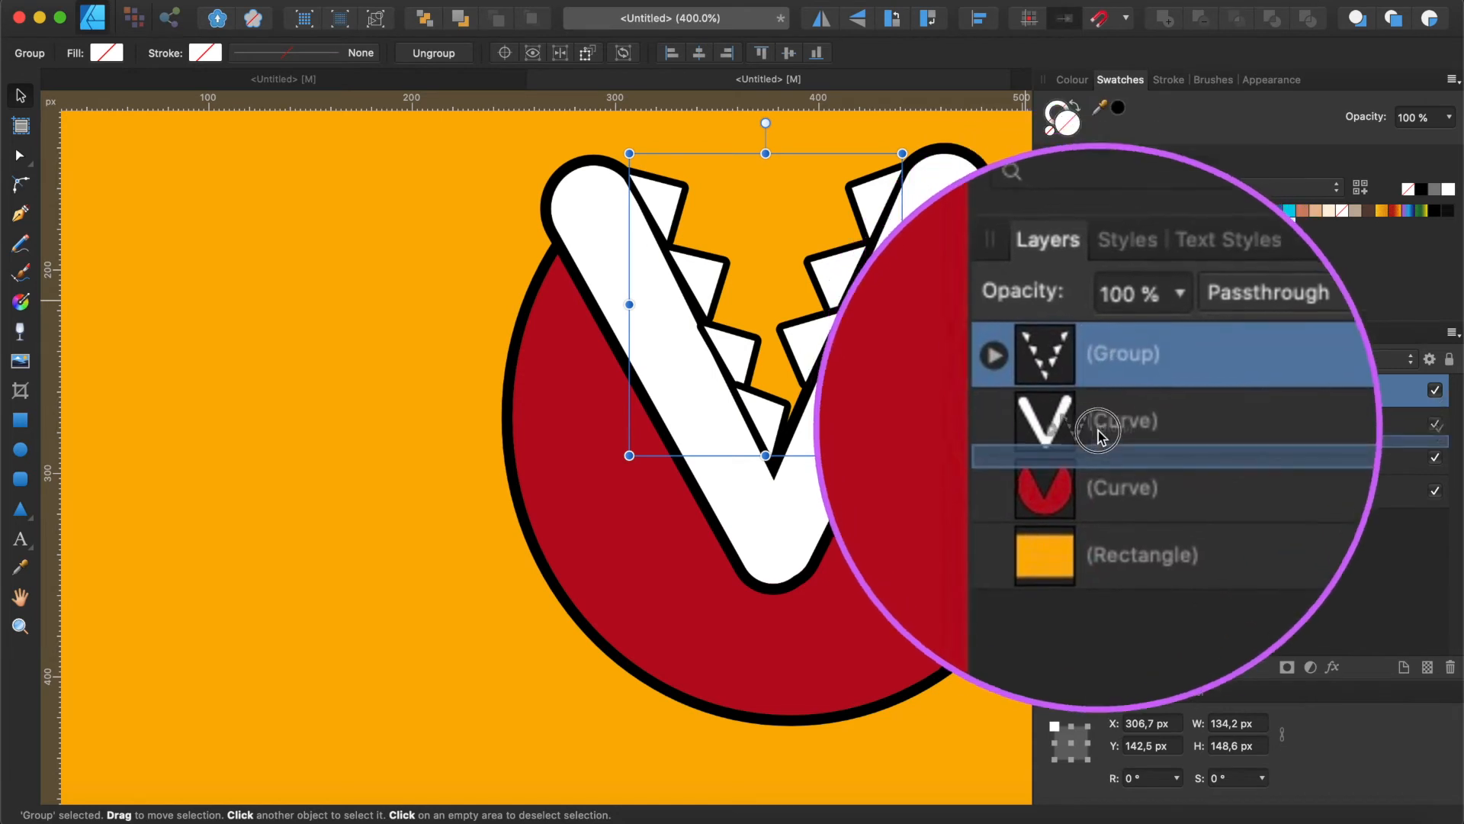
{"action": "key", "text": "super+bracketleft"}
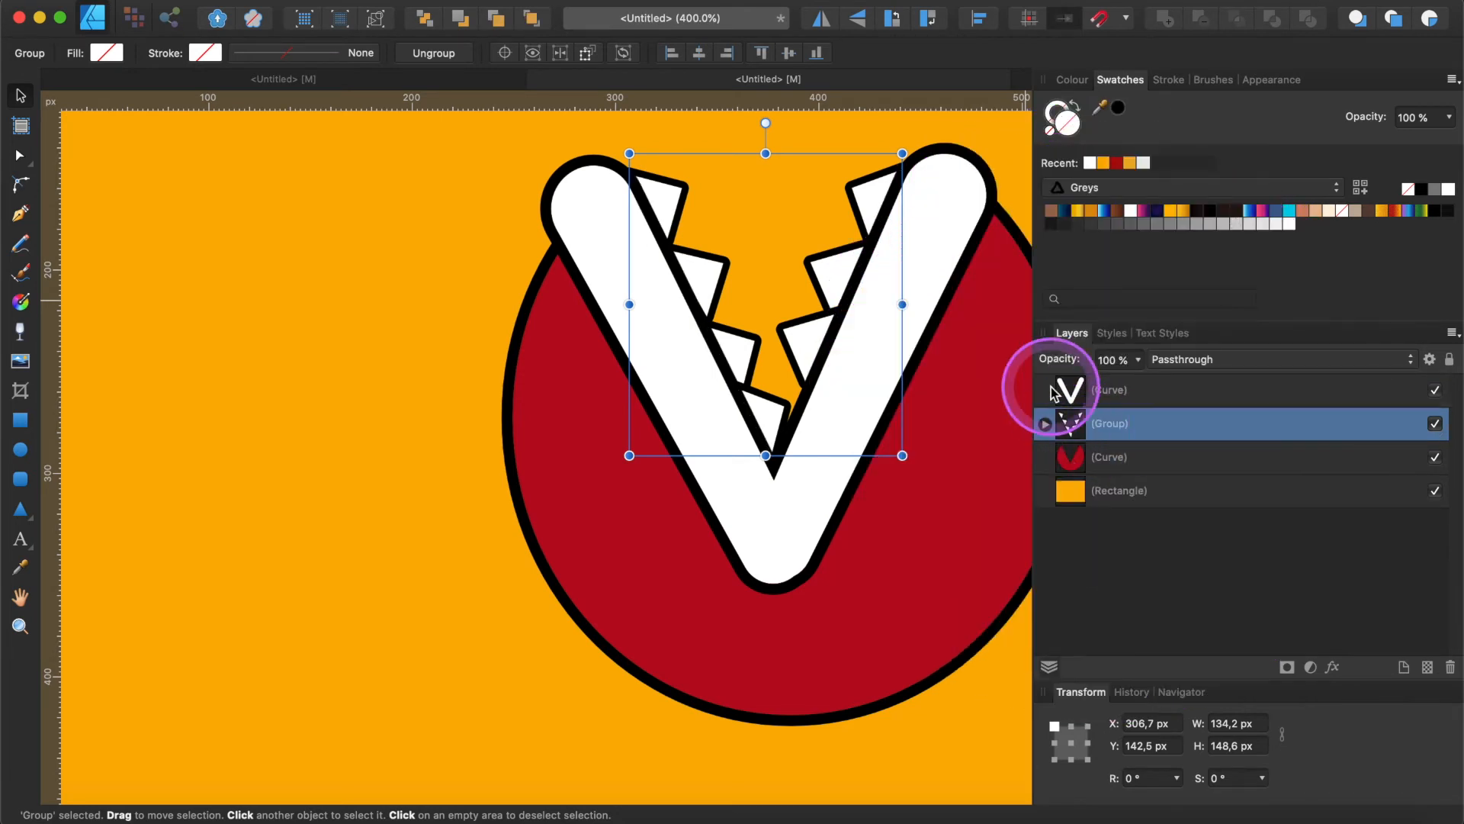
{"action": "key", "text": "Down"}
{"action": "key", "text": "Down"}
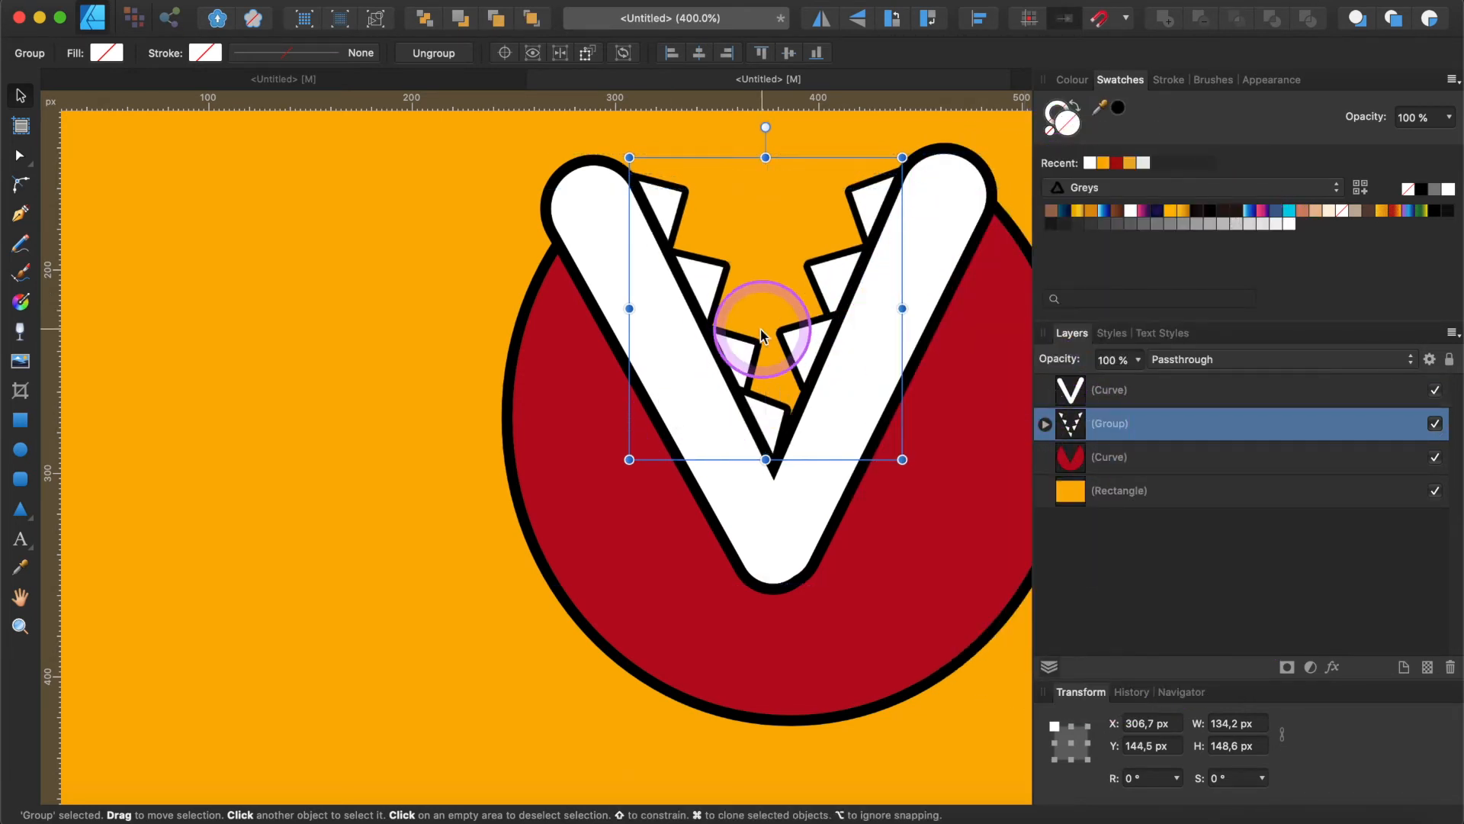
Draw two white ellipses with 3.5 pt black outlines over the red shape's left edge, the upper one about 62 × 66 px
{"action": "key", "text": "m"}
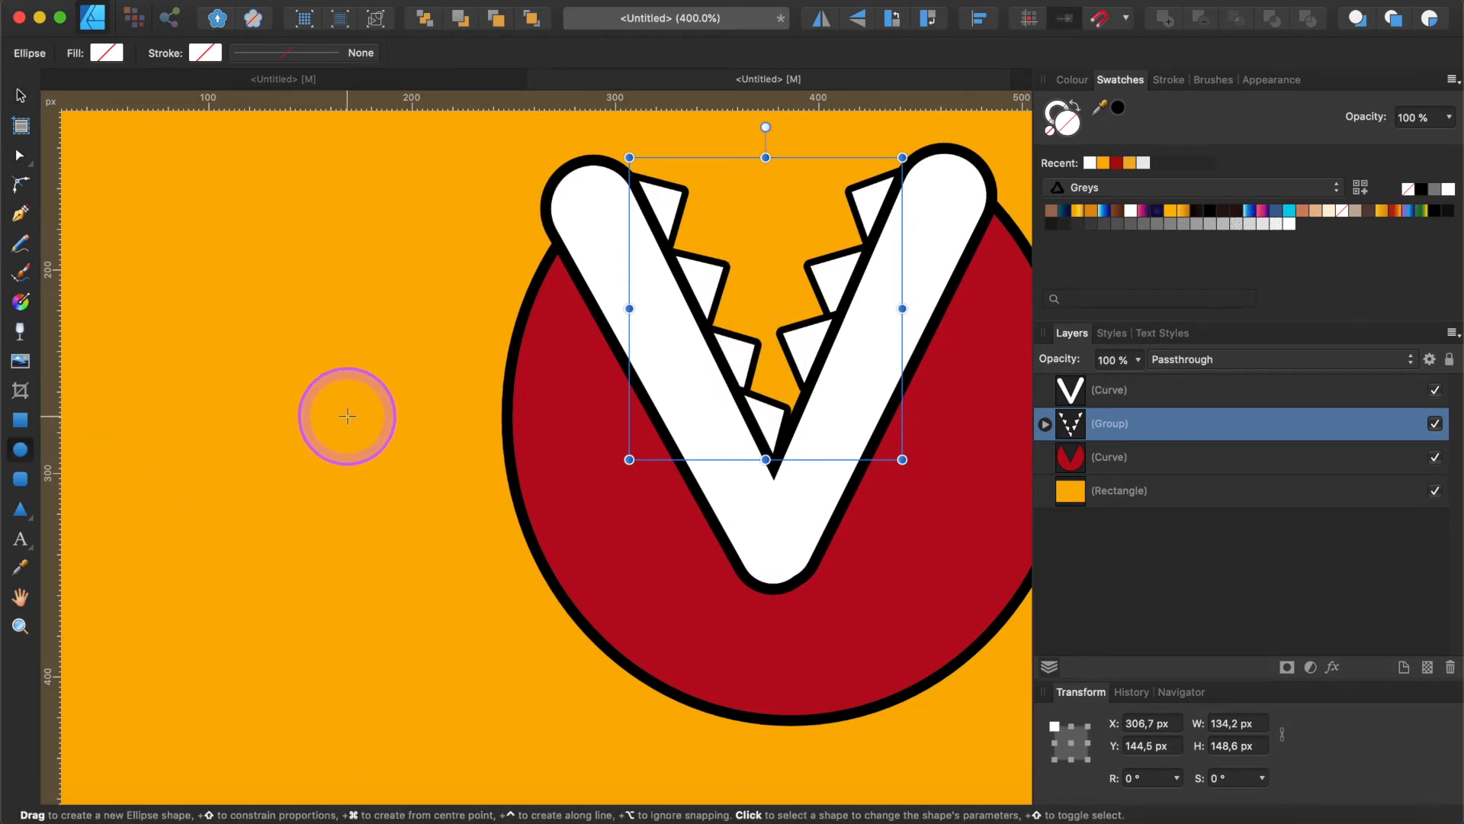
{"action": "scroll", "coordinate": [442, 458], "scroll_direction": "down", "scroll_amount": 2}
{"action": "scroll", "coordinate": [442, 457], "scroll_direction": "right", "scroll_amount": 2}
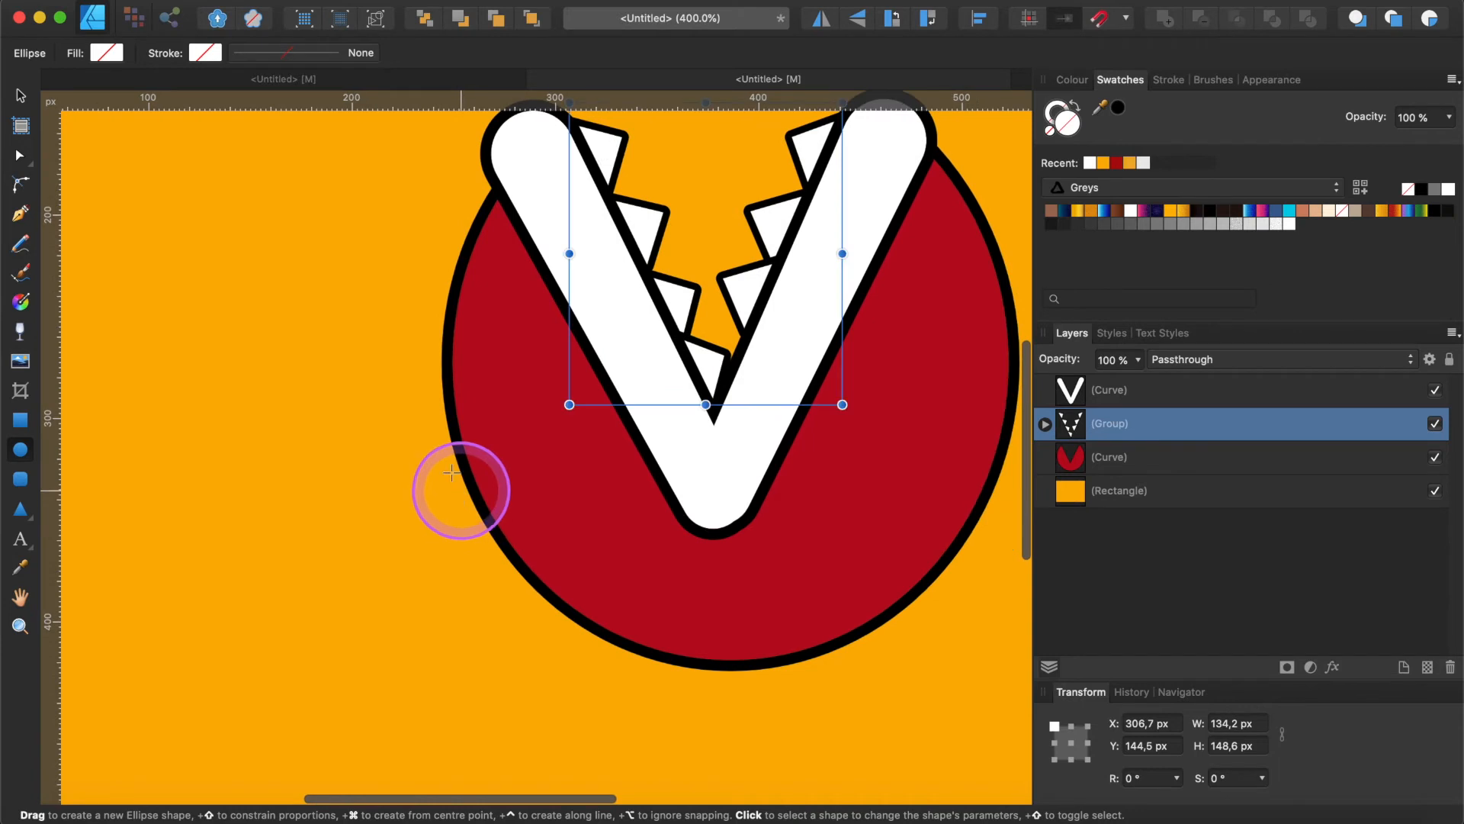
{"action": "mouse_move", "coordinate": [393, 306]}
{"action": "left_mouse_down"}
{"action": "mouse_move", "coordinate": [522, 430]}
{"action": "mouse_move", "coordinate": [657, 637]}
{"action": "mouse_move", "coordinate": [625, 615]}
{"action": "left_mouse_up"}
{"action": "scroll", "coordinate": [453, 415], "scroll_direction": "down", "scroll_amount": 2}
{"action": "scroll", "coordinate": [453, 415], "scroll_direction": "right", "scroll_amount": 2}
{"action": "key", "text": "super+z"}
{"action": "left_click_drag", "start_coordinate": [446, 424], "coordinate": [618, 634]}
Add three more white outlined ellipses over the red shape's right and bottom edges, the bottom one about 44 × 50 px
{"action": "scroll", "coordinate": [755, 259], "scroll_direction": "right", "scroll_amount": 2}
{"action": "scroll", "coordinate": [755, 258], "scroll_direction": "up", "scroll_amount": 1}
{"action": "left_click_drag", "start_coordinate": [808, 174], "coordinate": [953, 345]}
{"action": "left_click_drag", "start_coordinate": [733, 404], "coordinate": [892, 589]}
{"action": "left_click_drag", "start_coordinate": [620, 540], "coordinate": [711, 643]}
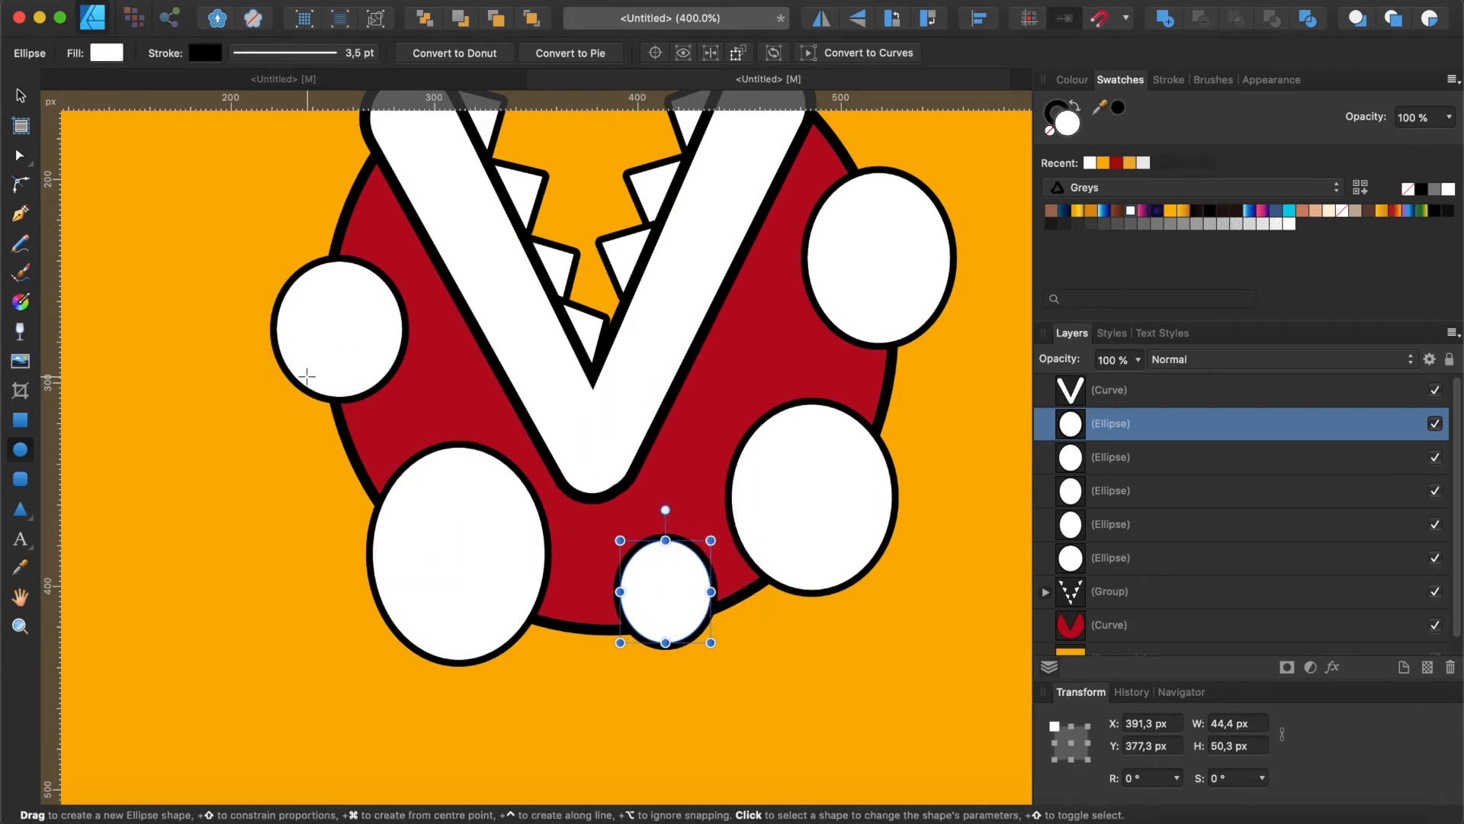
Group the five white ellipses and clip the group inside the red notched shape
{"action": "left_click", "coordinate": [21, 96]}
{"action": "left_click", "coordinate": [325, 318]}
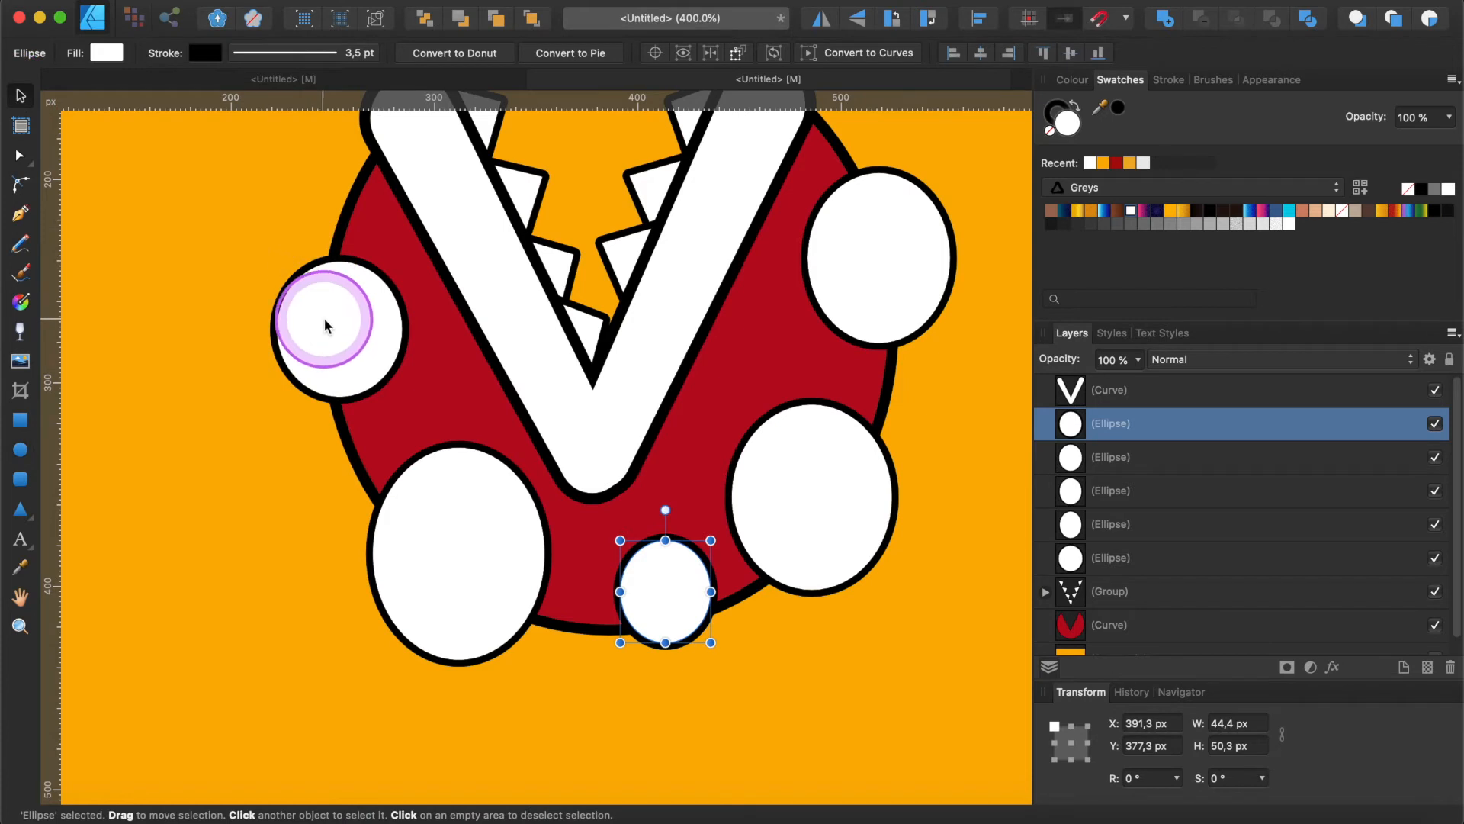
{"action": "left_click", "coordinate": [458, 529], "text": "shift"}
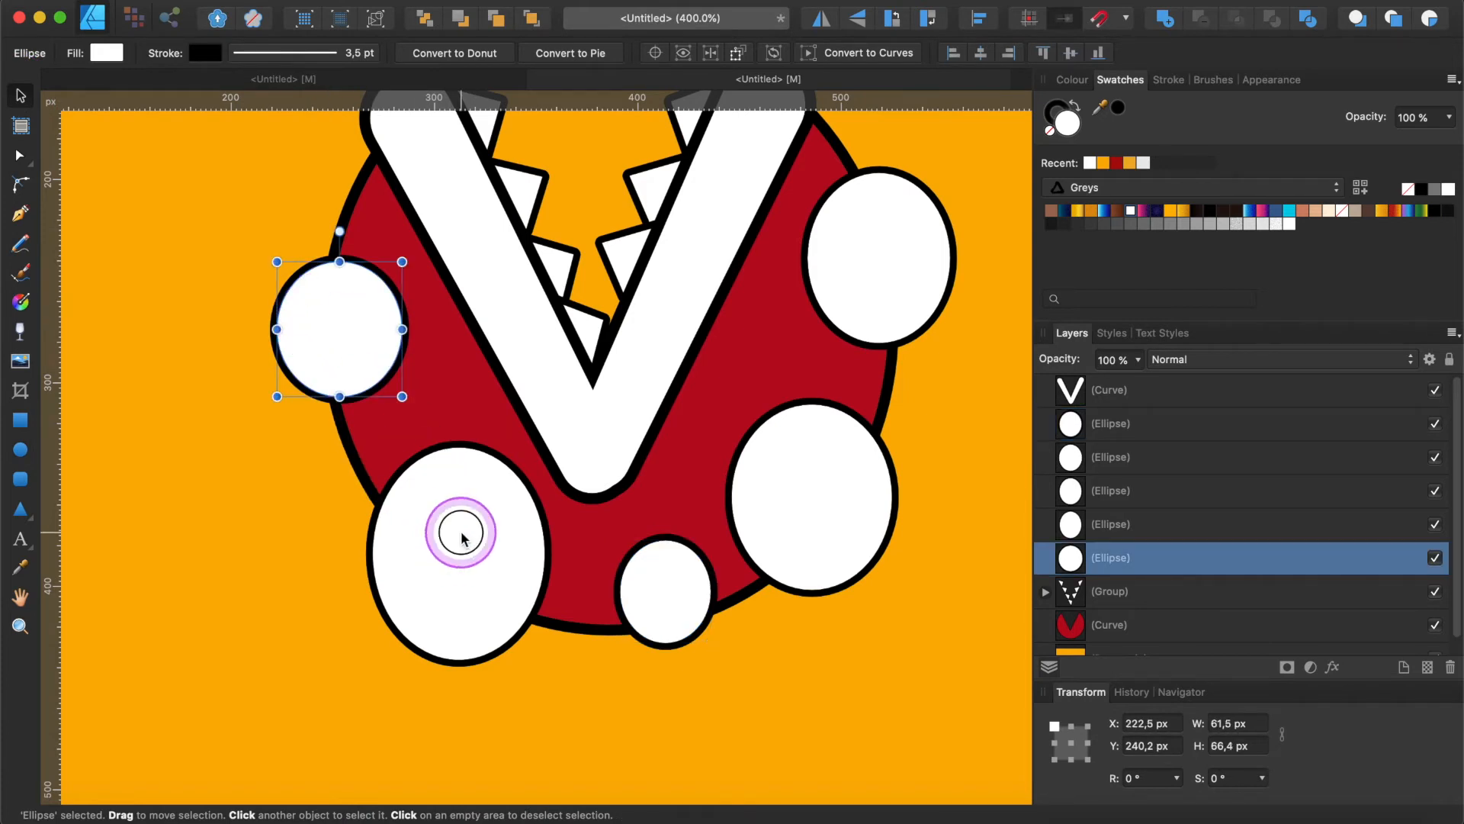
{"action": "left_click", "coordinate": [674, 606], "text": "shift"}
{"action": "left_click", "coordinate": [786, 511], "text": "shift"}
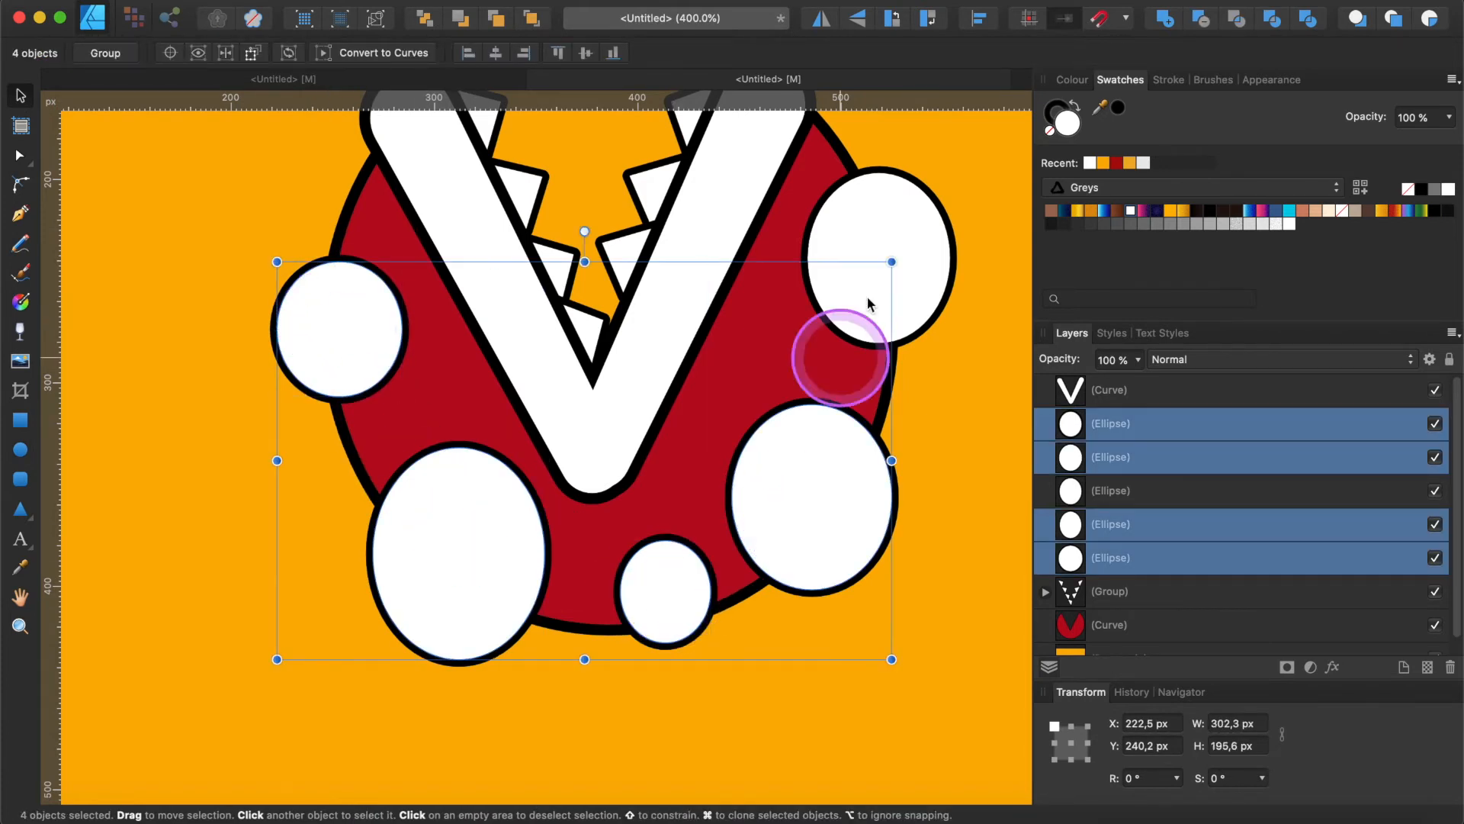
{"action": "left_click", "coordinate": [882, 234], "text": "shift"}
{"action": "right_click", "coordinate": [882, 233]}
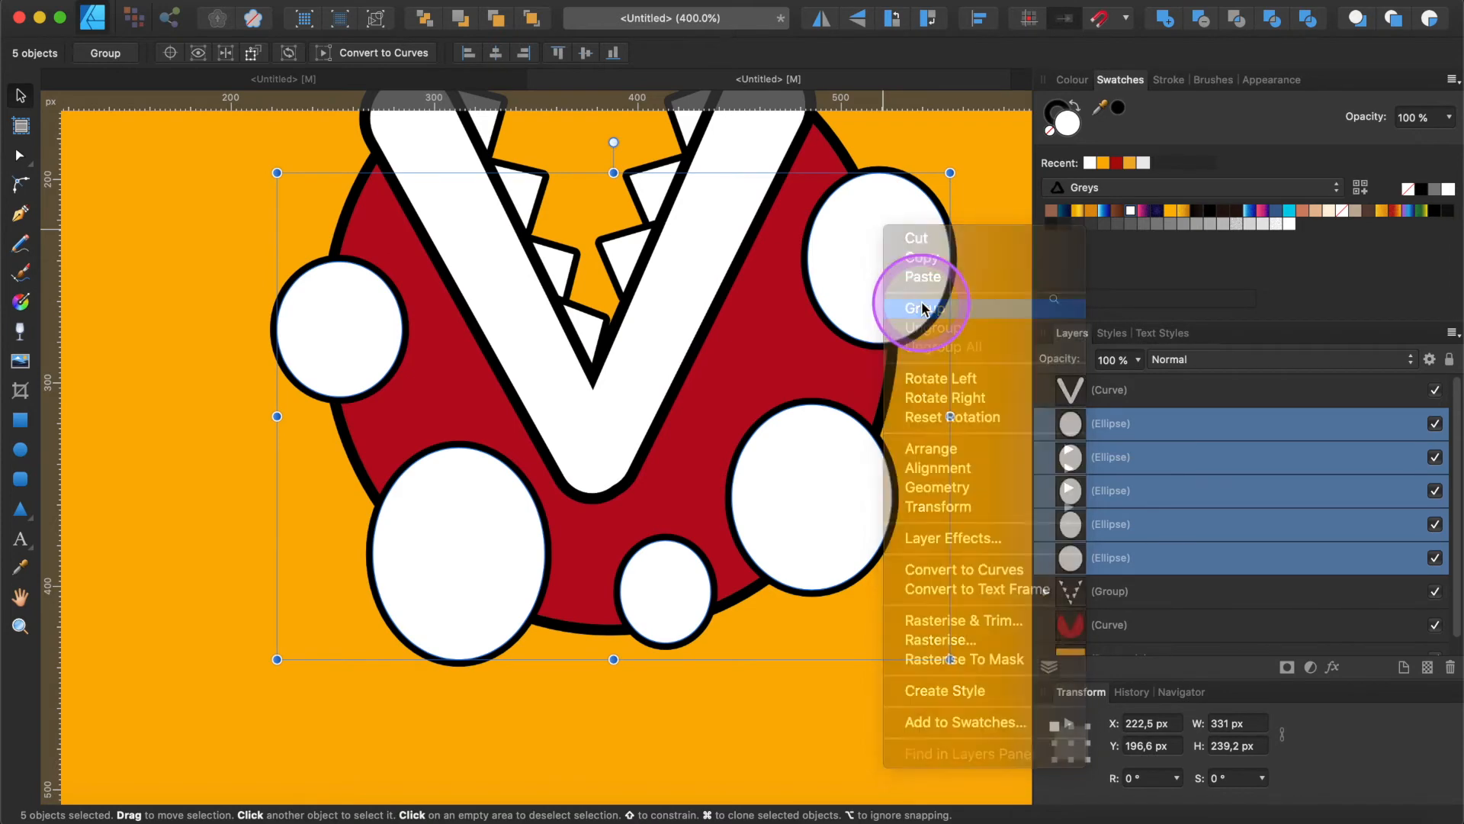
{"action": "left_click", "coordinate": [919, 307]}
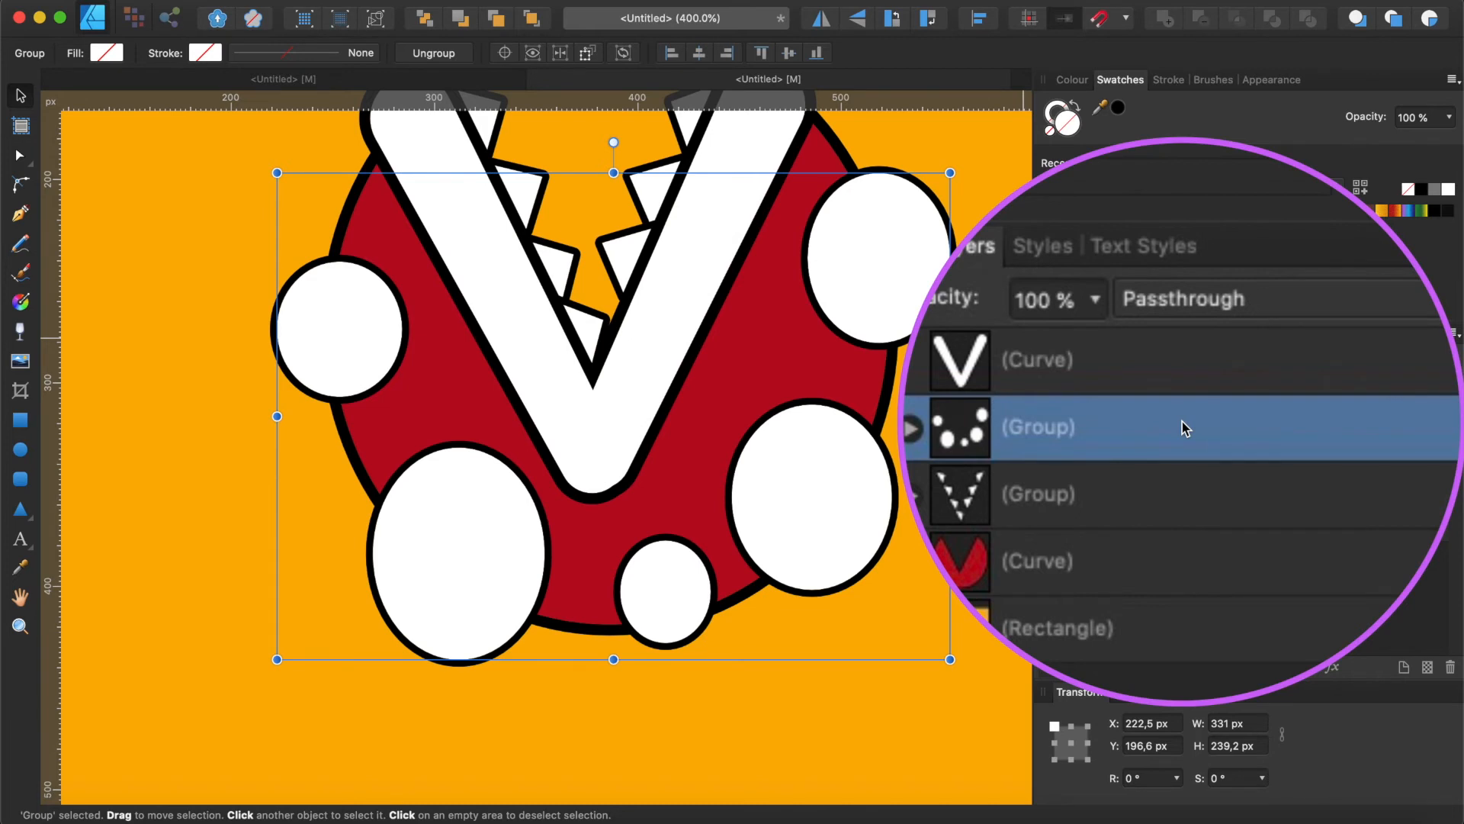
{"action": "left_click_drag", "start_coordinate": [1182, 425], "coordinate": [1160, 490]}
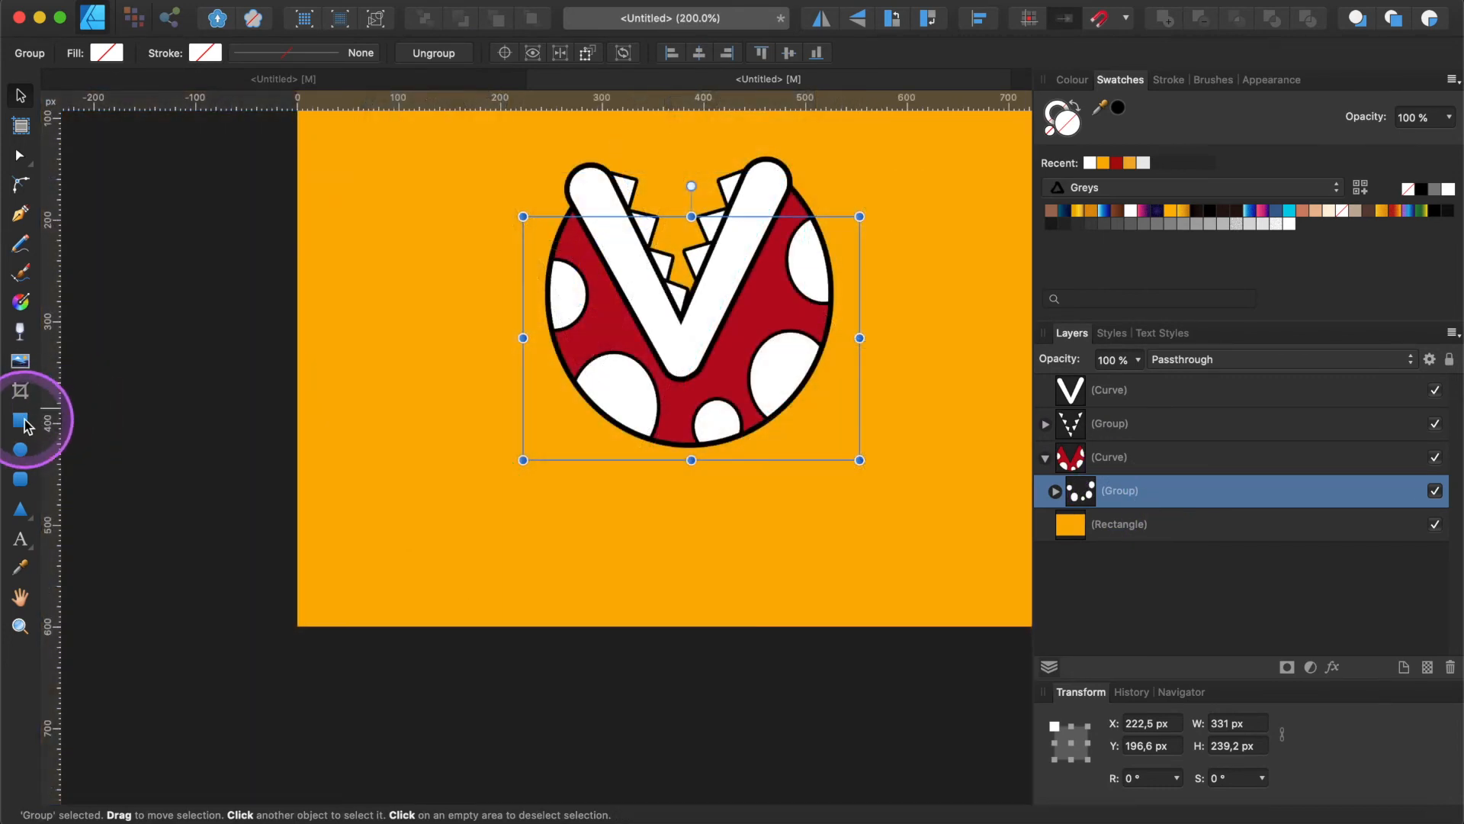
Draw a white rectangle about 65 × 148 px beside the head and move it out of the clipping, directly beneath the white V layer
{"action": "left_click", "coordinate": [21, 420]}
{"action": "left_click_drag", "start_coordinate": [351, 310], "coordinate": [416, 460]}
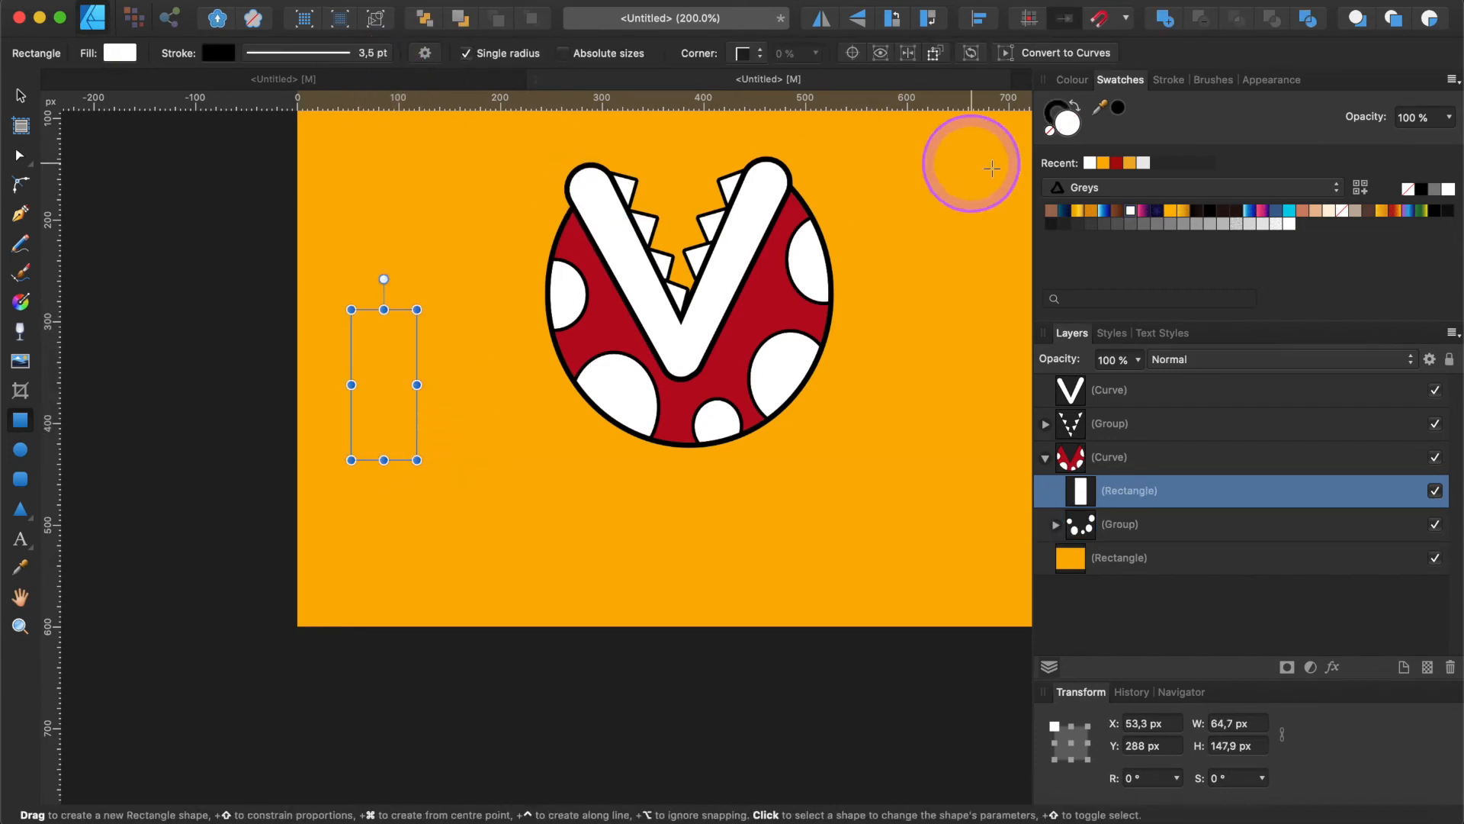
{"action": "left_click_drag", "start_coordinate": [1113, 491], "coordinate": [1113, 393]}
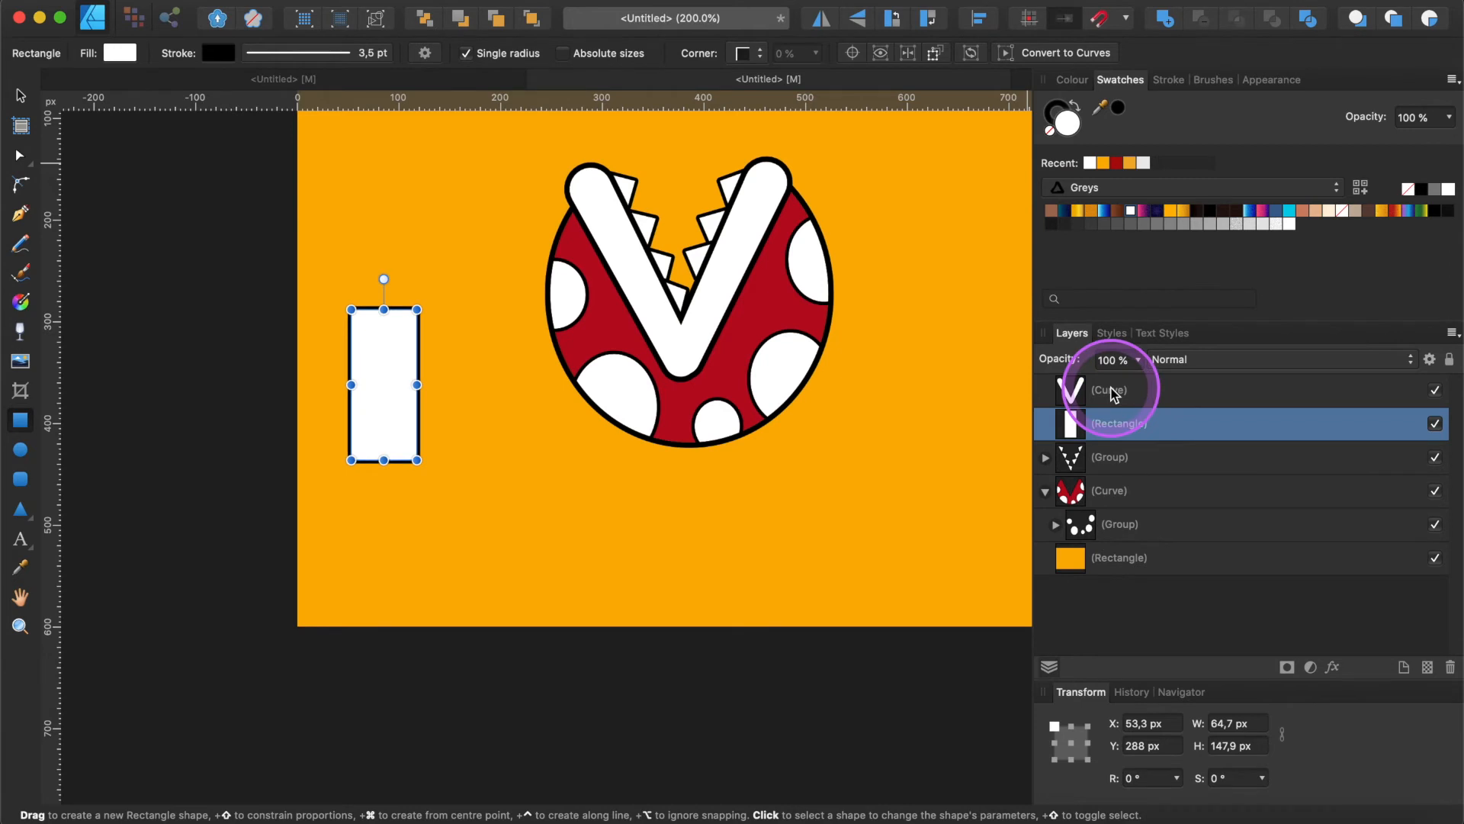
Fill the new rectangle with dark green
{"action": "left_click", "coordinate": [1068, 121]}
{"action": "left_click", "coordinate": [936, 272]}
{"action": "left_click", "coordinate": [1167, 517]}
{"action": "left_click", "coordinate": [1162, 546]}
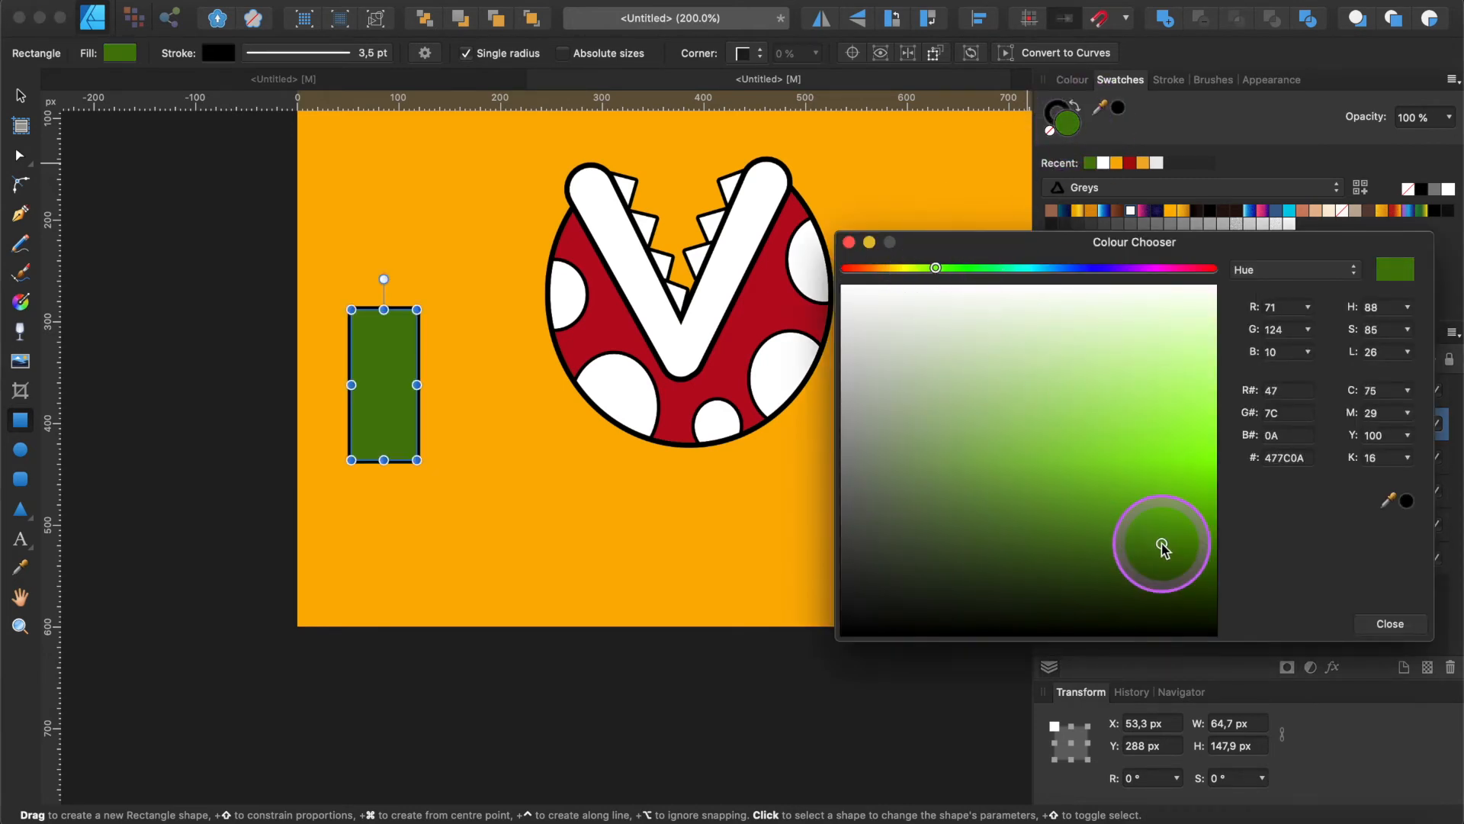
{"action": "left_click", "coordinate": [1390, 624]}
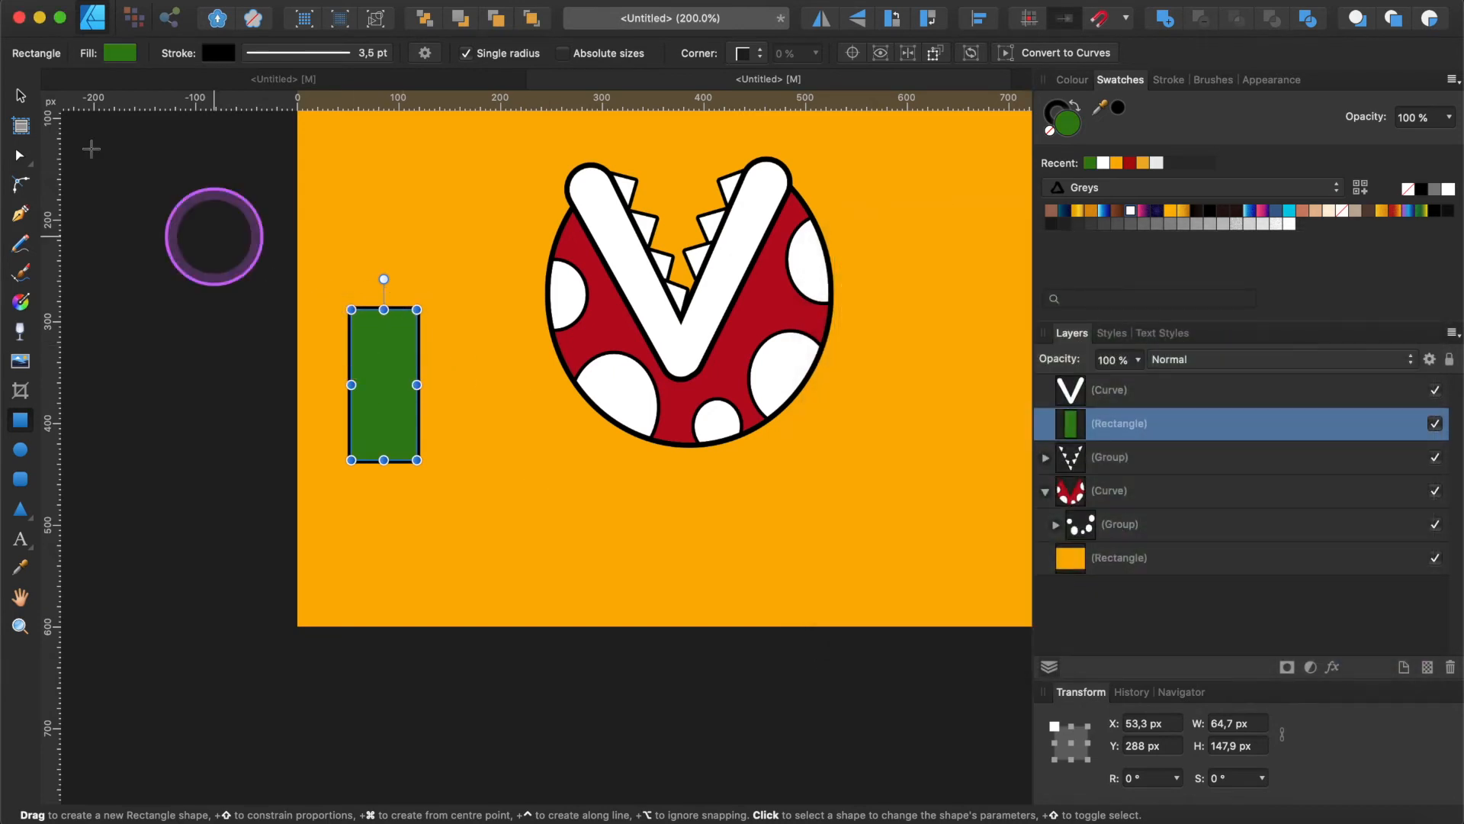
Convert the green rectangle to curves, flare its bottom corners outward and stretch the shape upward to about 94 × 234 px
{"action": "left_click", "coordinate": [17, 92]}
{"action": "right_click", "coordinate": [384, 360]}
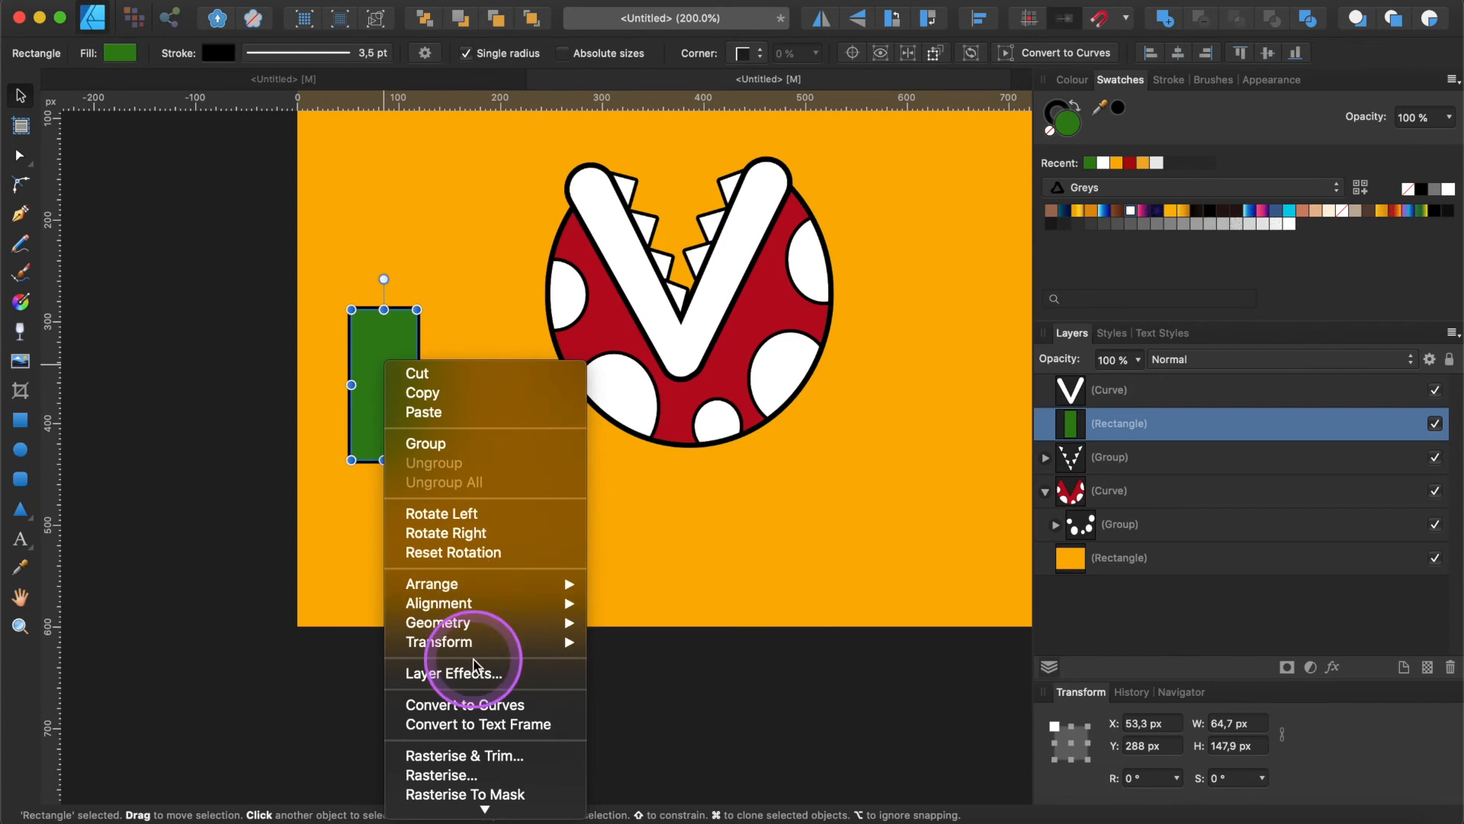
{"action": "left_click", "coordinate": [474, 701]}
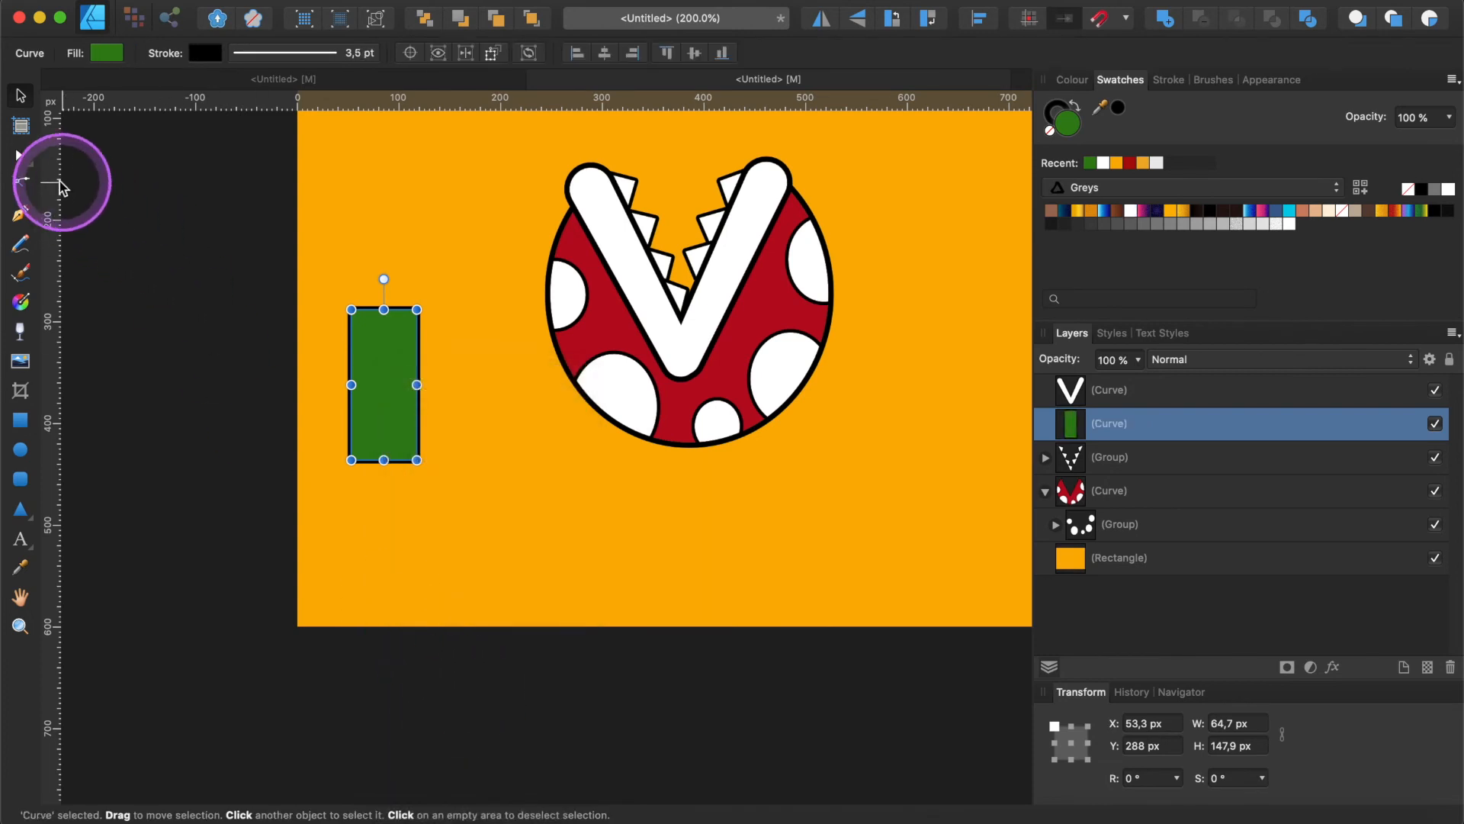
{"action": "left_click", "coordinate": [21, 158]}
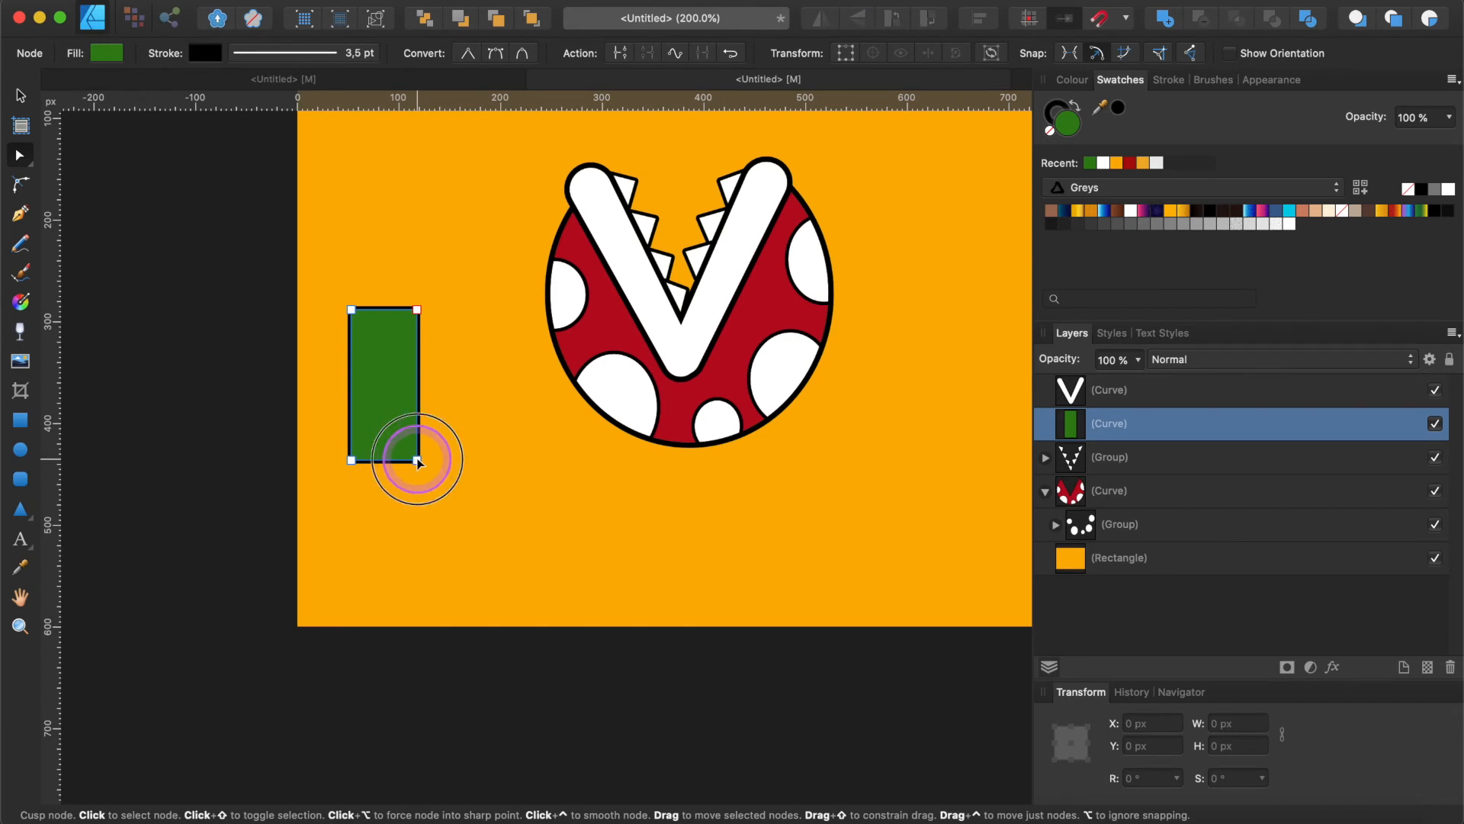
{"action": "left_click_drag", "start_coordinate": [351, 461], "coordinate": [340, 463]}
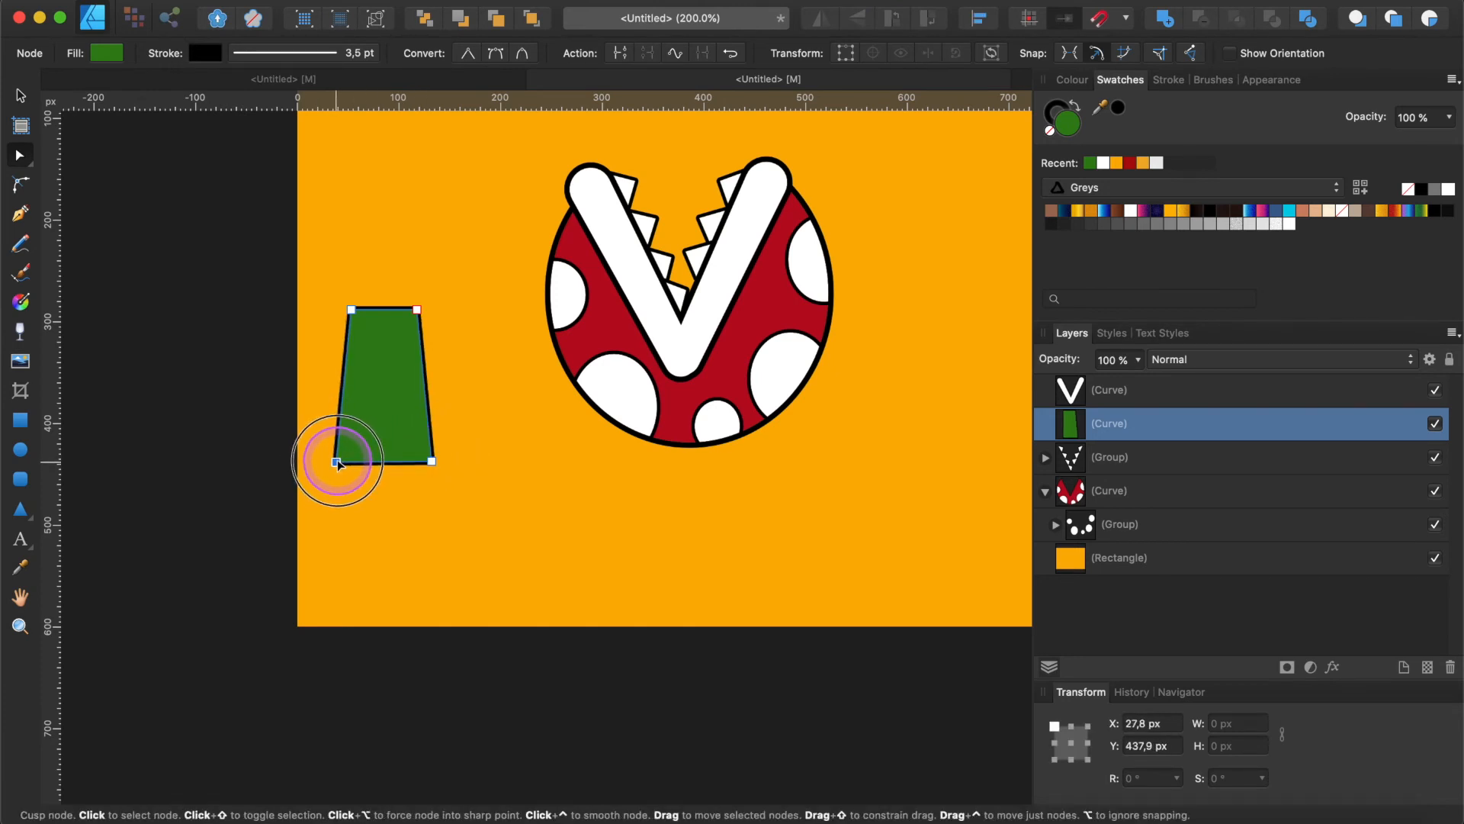
{"action": "left_click", "coordinate": [20, 95]}
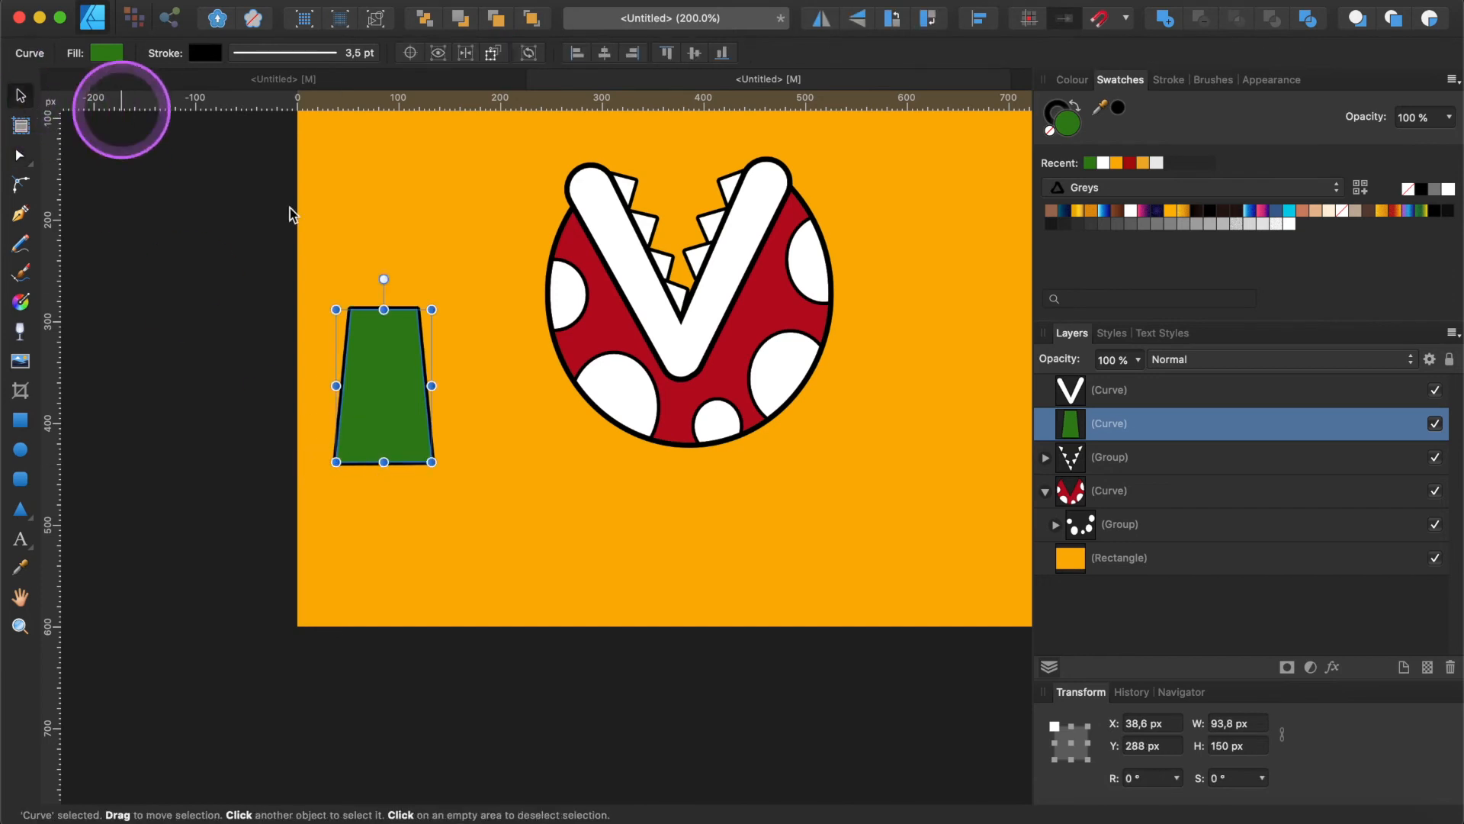
{"action": "left_click_drag", "start_coordinate": [379, 309], "coordinate": [381, 224]}
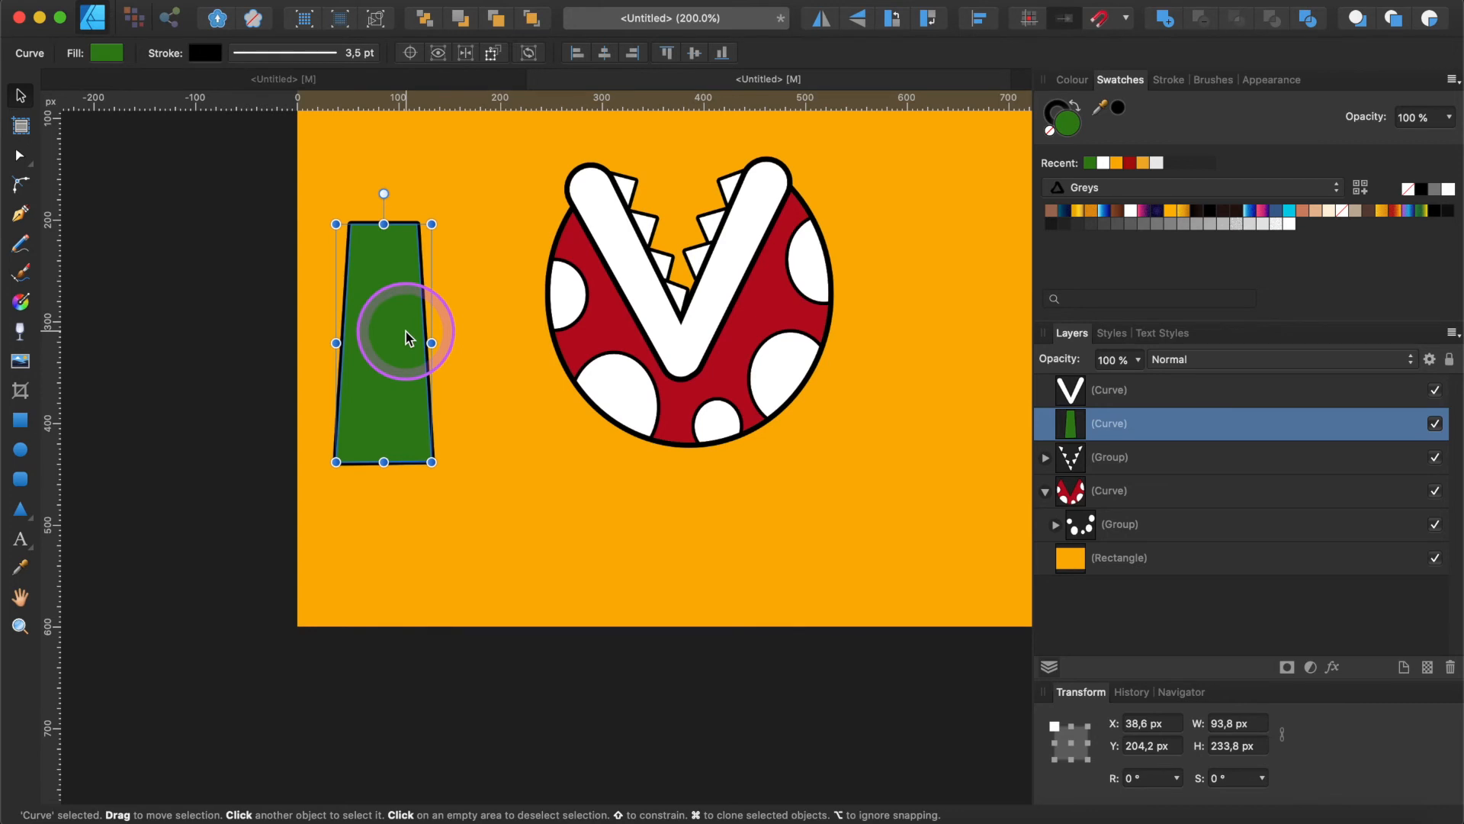
Round all four corners of the green shape with a radius of about 68.8 px
{"action": "key", "text": "c"}
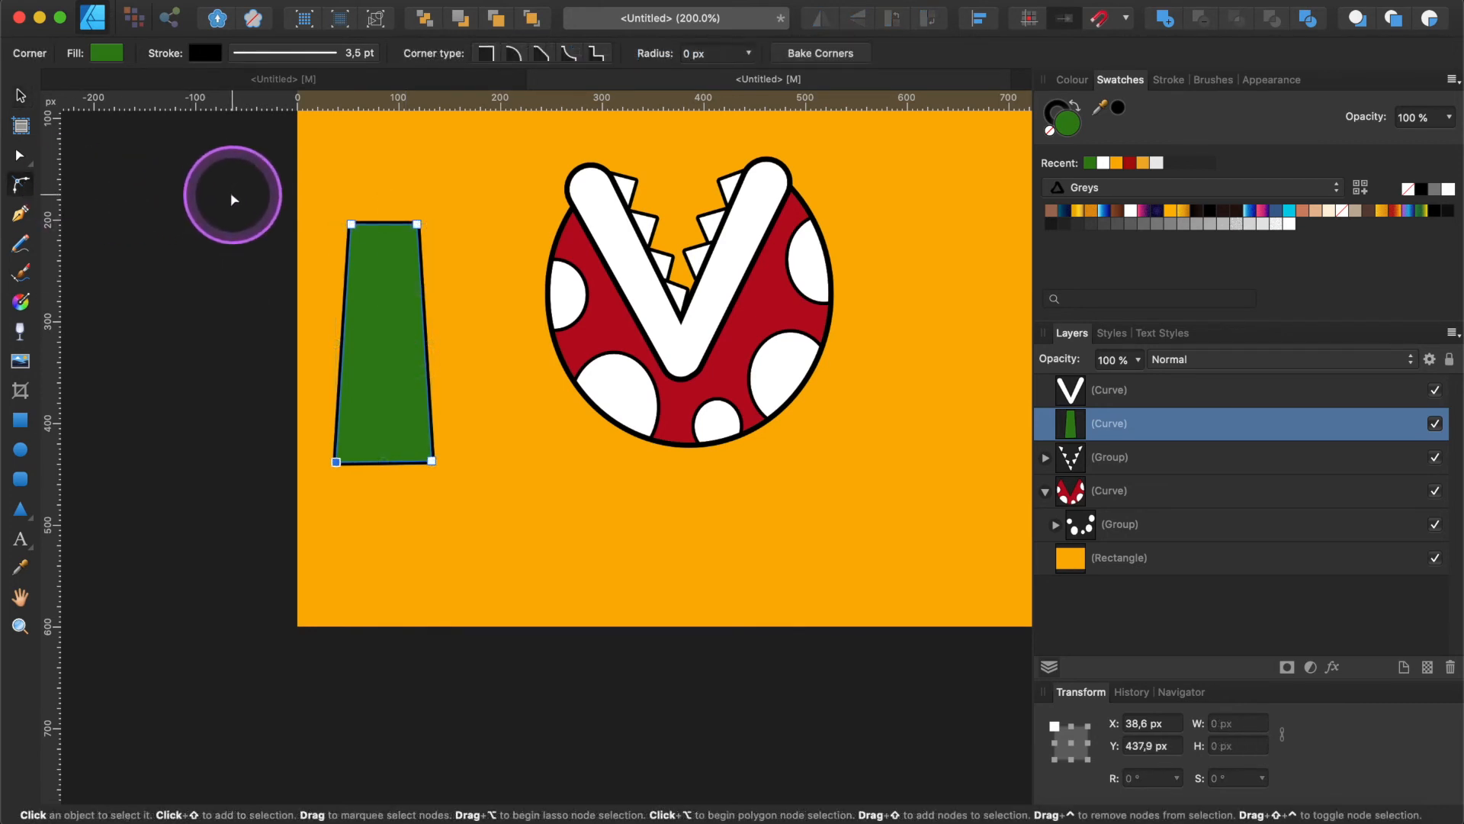
{"action": "left_click_drag", "start_coordinate": [219, 182], "coordinate": [503, 495]}
{"action": "left_click_drag", "start_coordinate": [416, 224], "coordinate": [381, 378]}
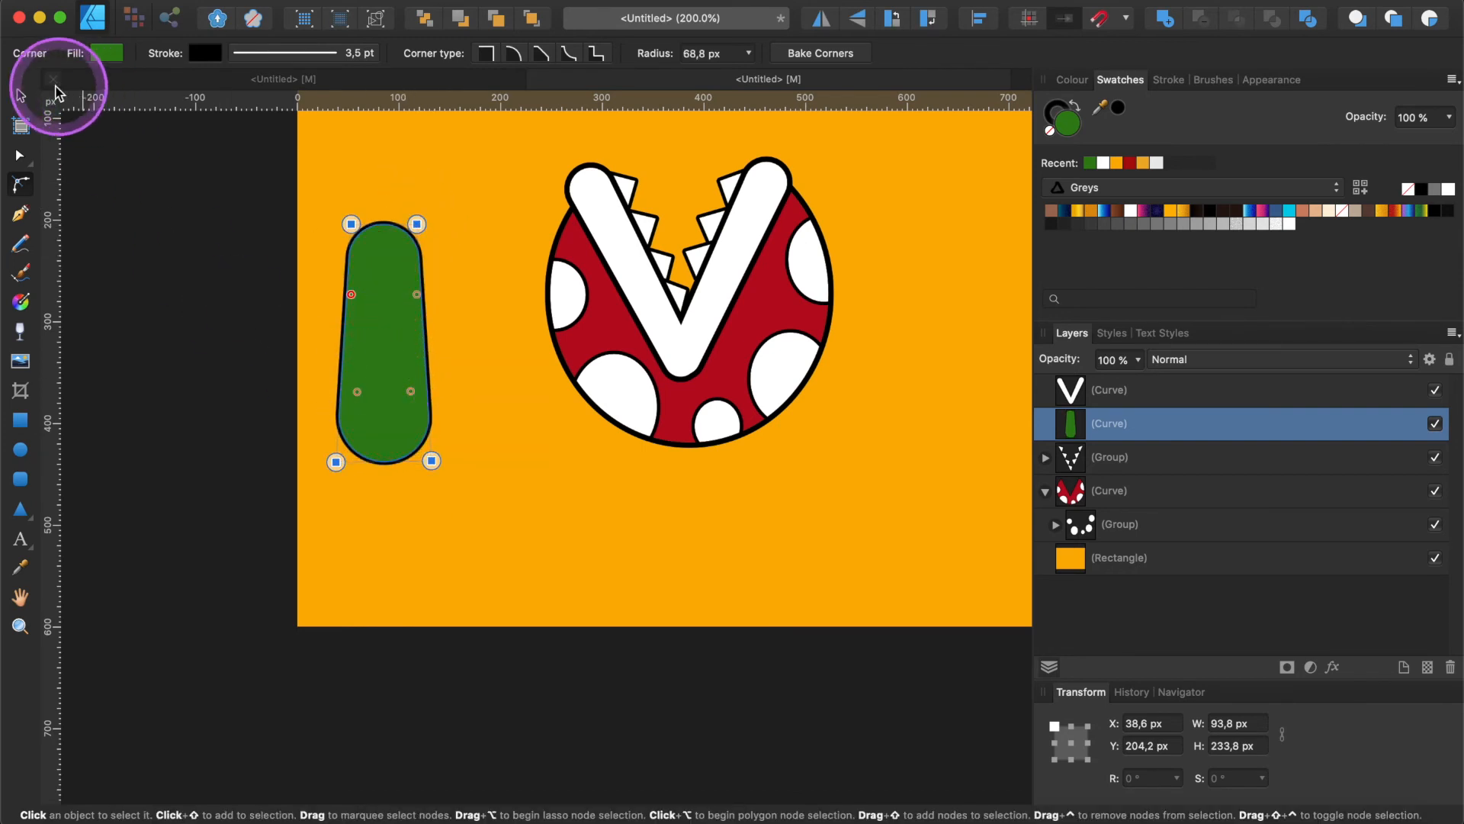
Place the green stem centred beneath the head, overlapping the red shape, and resize it to about 65 × 218 px
{"action": "left_click", "coordinate": [20, 94]}
{"action": "left_click_drag", "start_coordinate": [386, 382], "coordinate": [676, 516]}
{"action": "left_click_drag", "start_coordinate": [684, 396], "coordinate": [685, 412]}
{"action": "left_click_drag", "start_coordinate": [686, 496], "coordinate": [683, 478]}
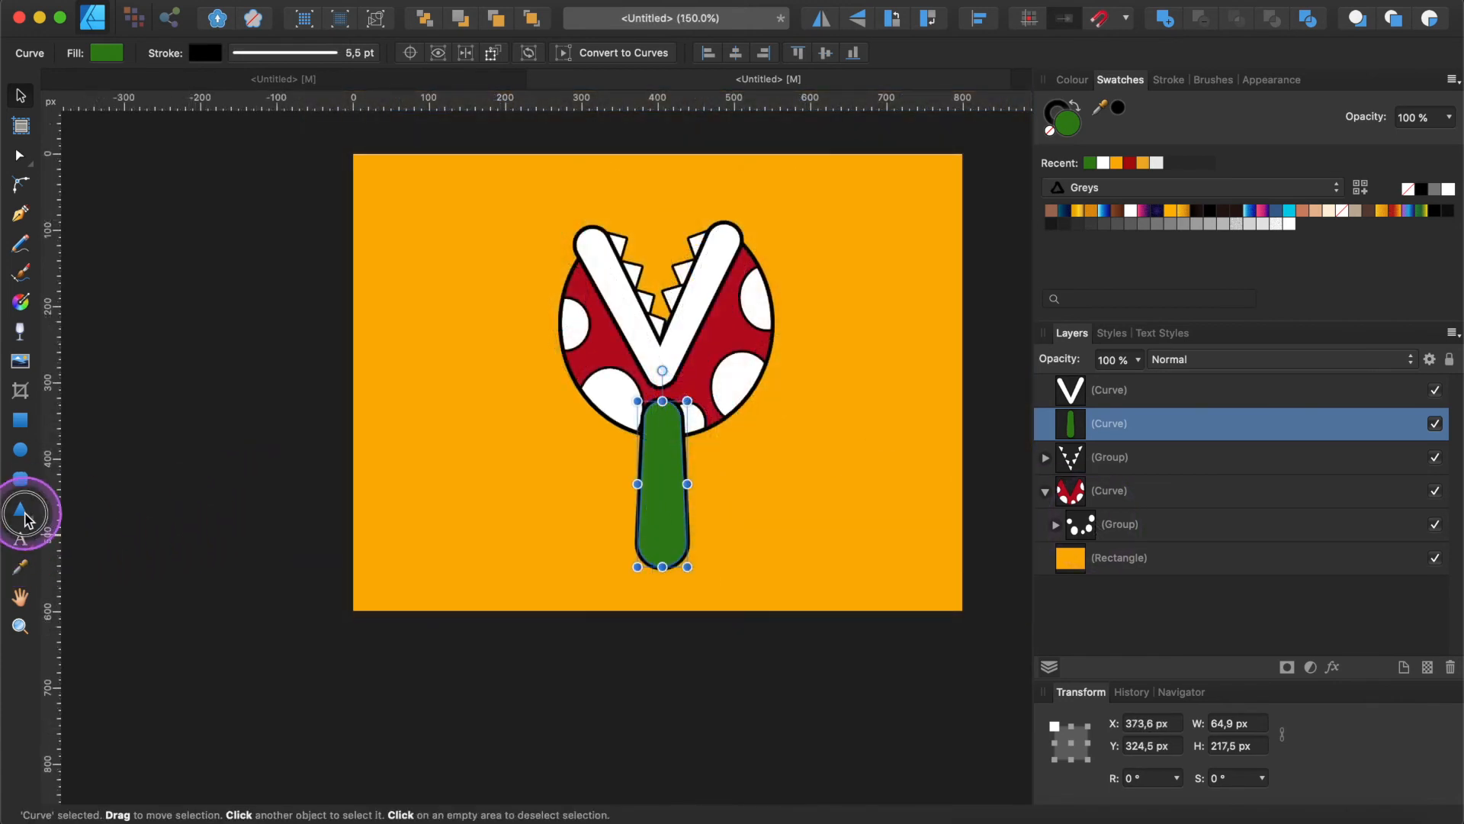
Draw a green diamond about 132 × 96 px on the orange area beside the stem
{"action": "left_click", "coordinate": [25, 518]}
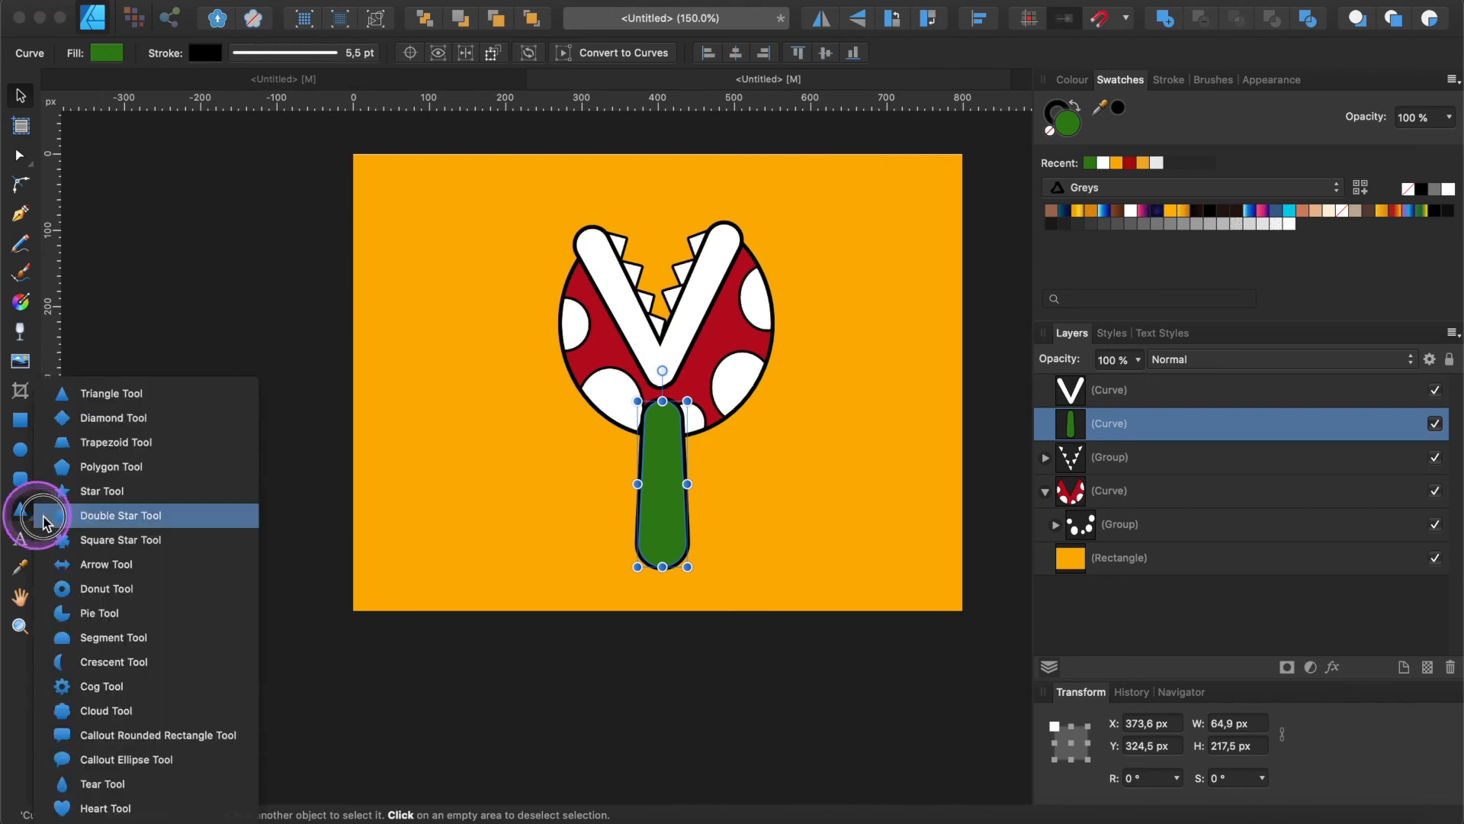
{"action": "left_click_drag", "start_coordinate": [82, 517], "coordinate": [107, 429]}
{"action": "left_click_drag", "start_coordinate": [427, 396], "coordinate": [530, 472]}
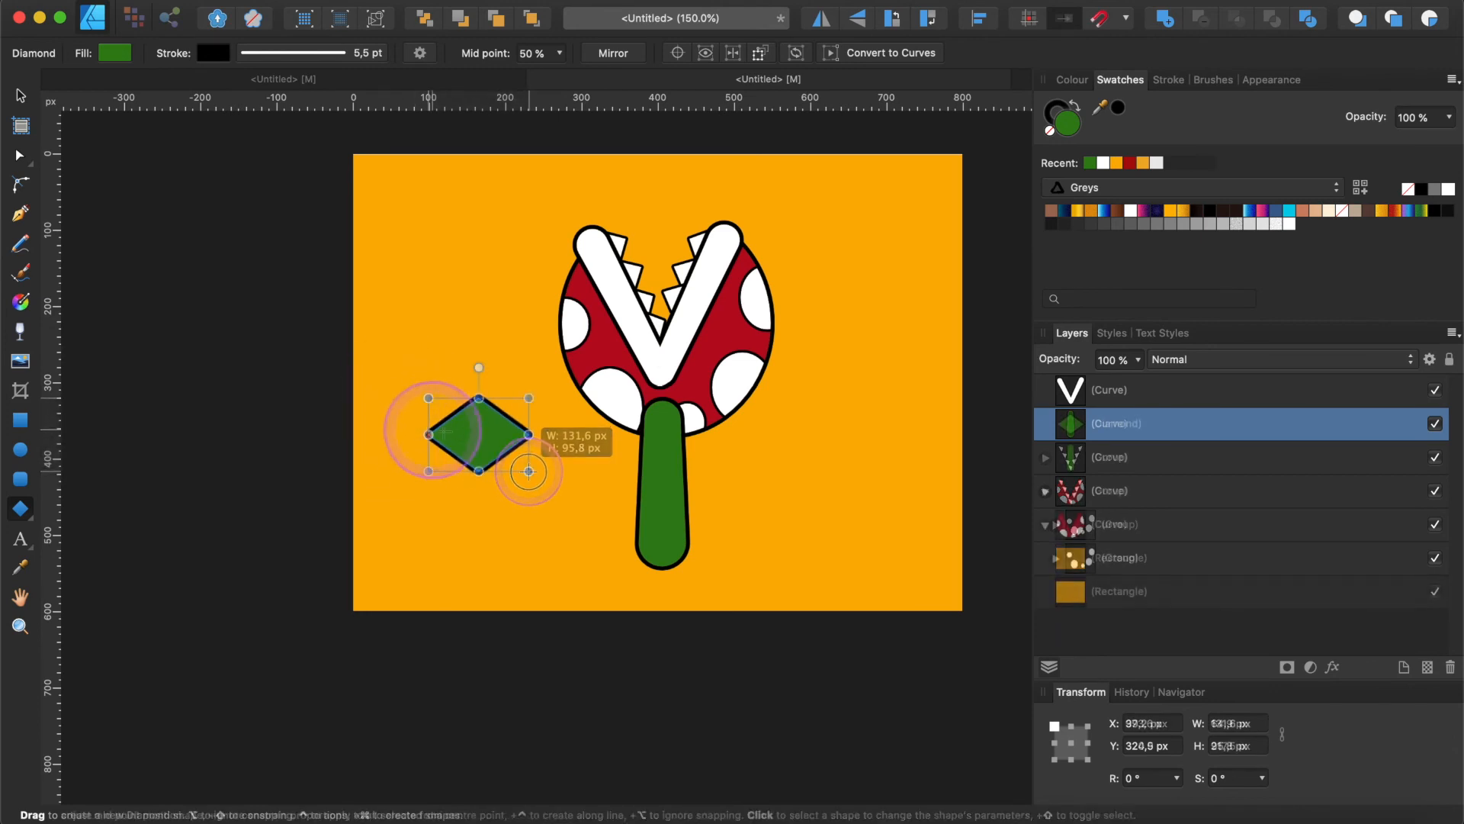
Convert the diamond to curves and smooth its upper and lower nodes into a leaf shape
{"action": "right_click", "coordinate": [485, 450]}
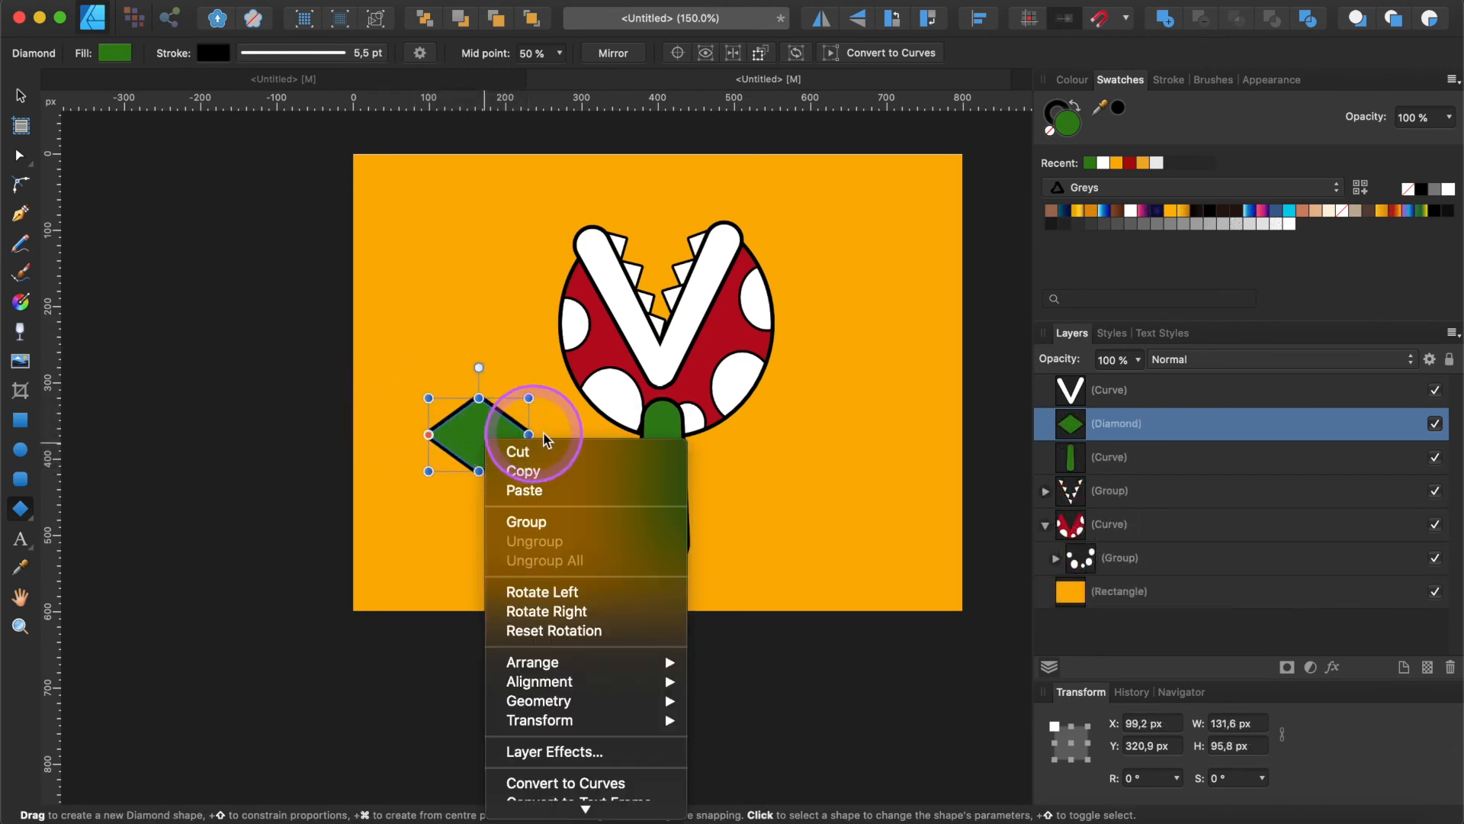
{"action": "scroll", "coordinate": [598, 667], "scroll_direction": "down", "scroll_amount": 2}
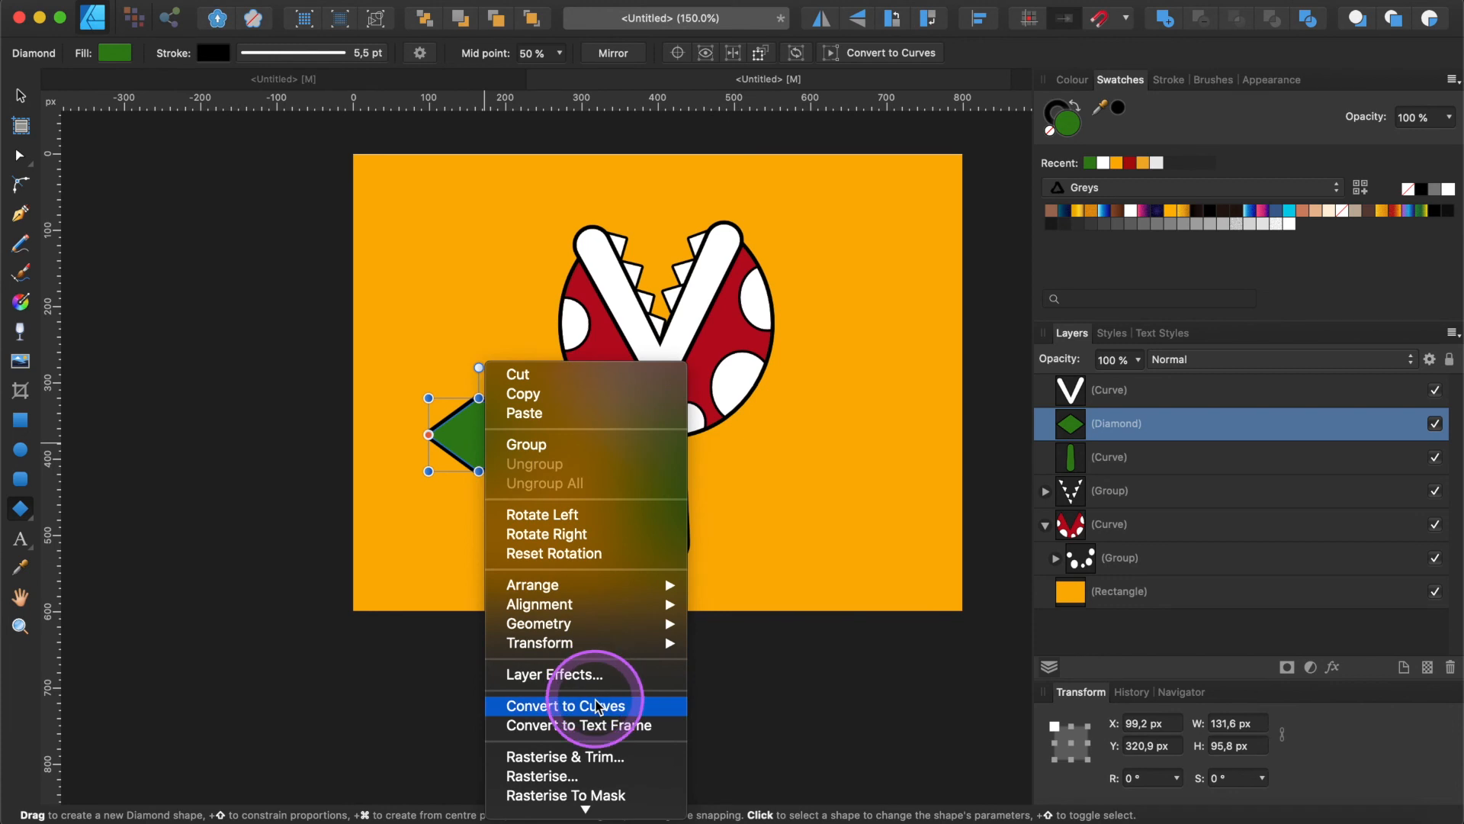
{"action": "left_click", "coordinate": [602, 706]}
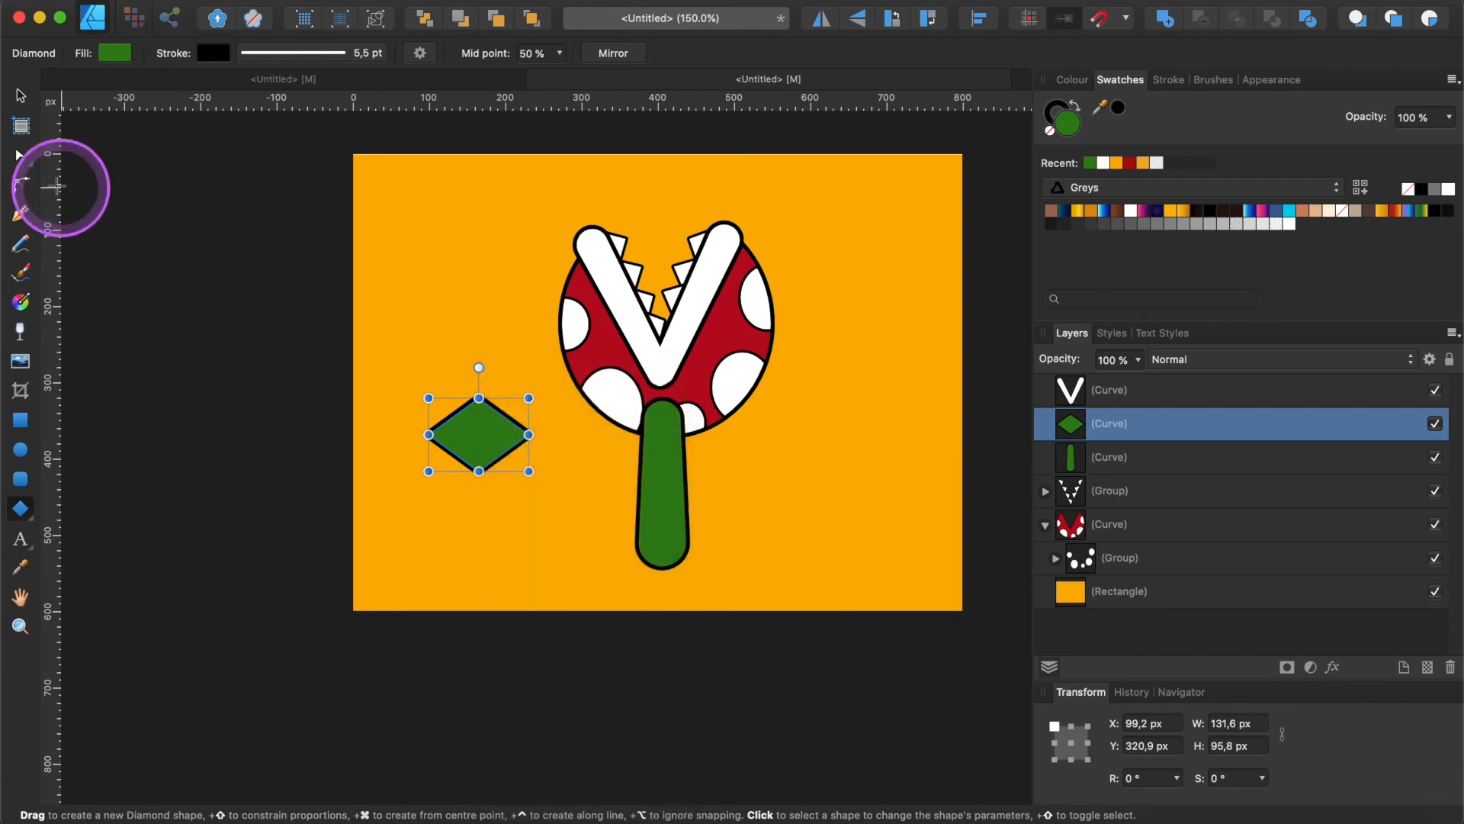
{"action": "left_click", "coordinate": [20, 156]}
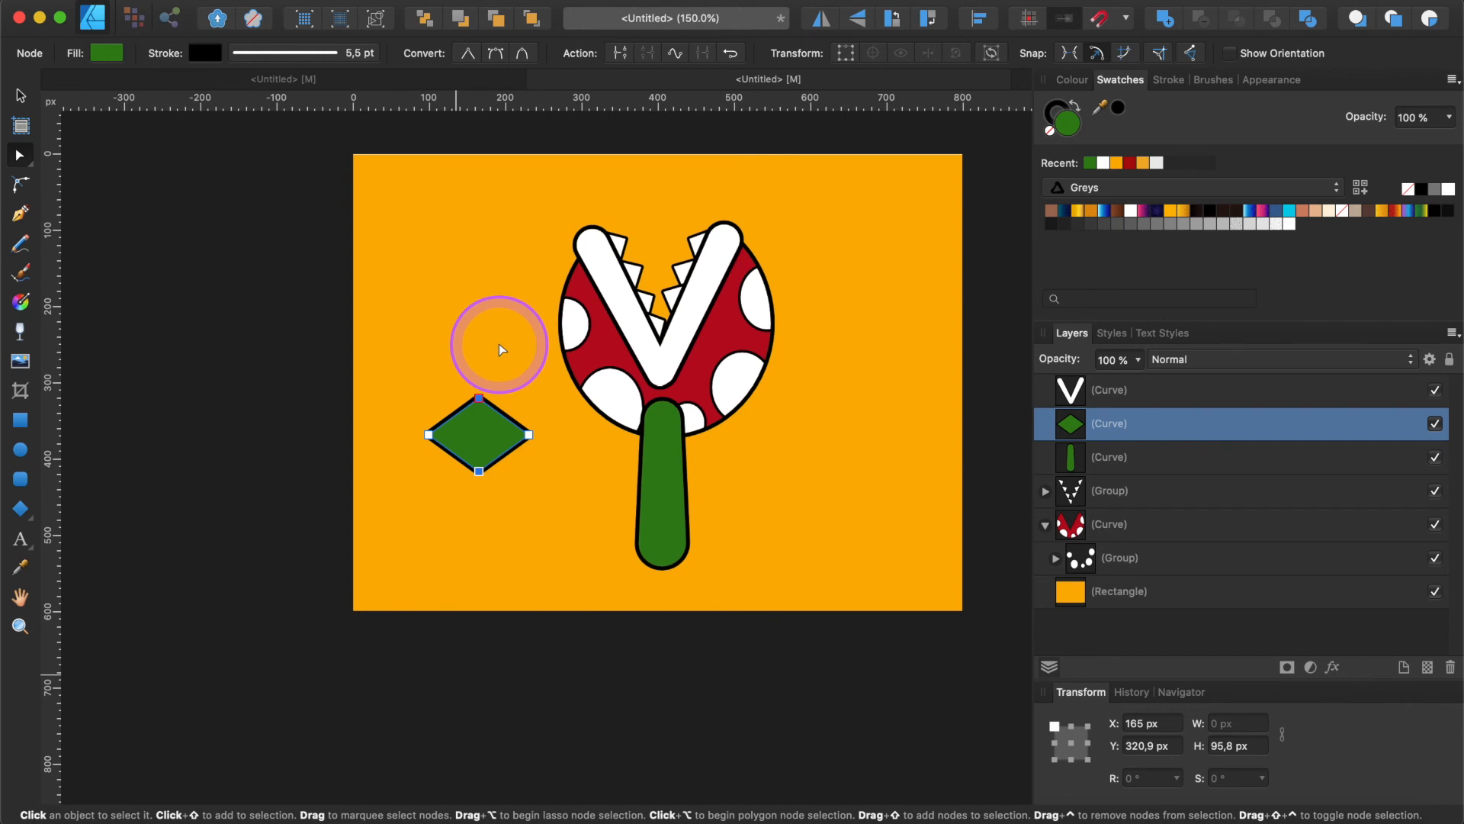
{"action": "left_click", "coordinate": [502, 65]}
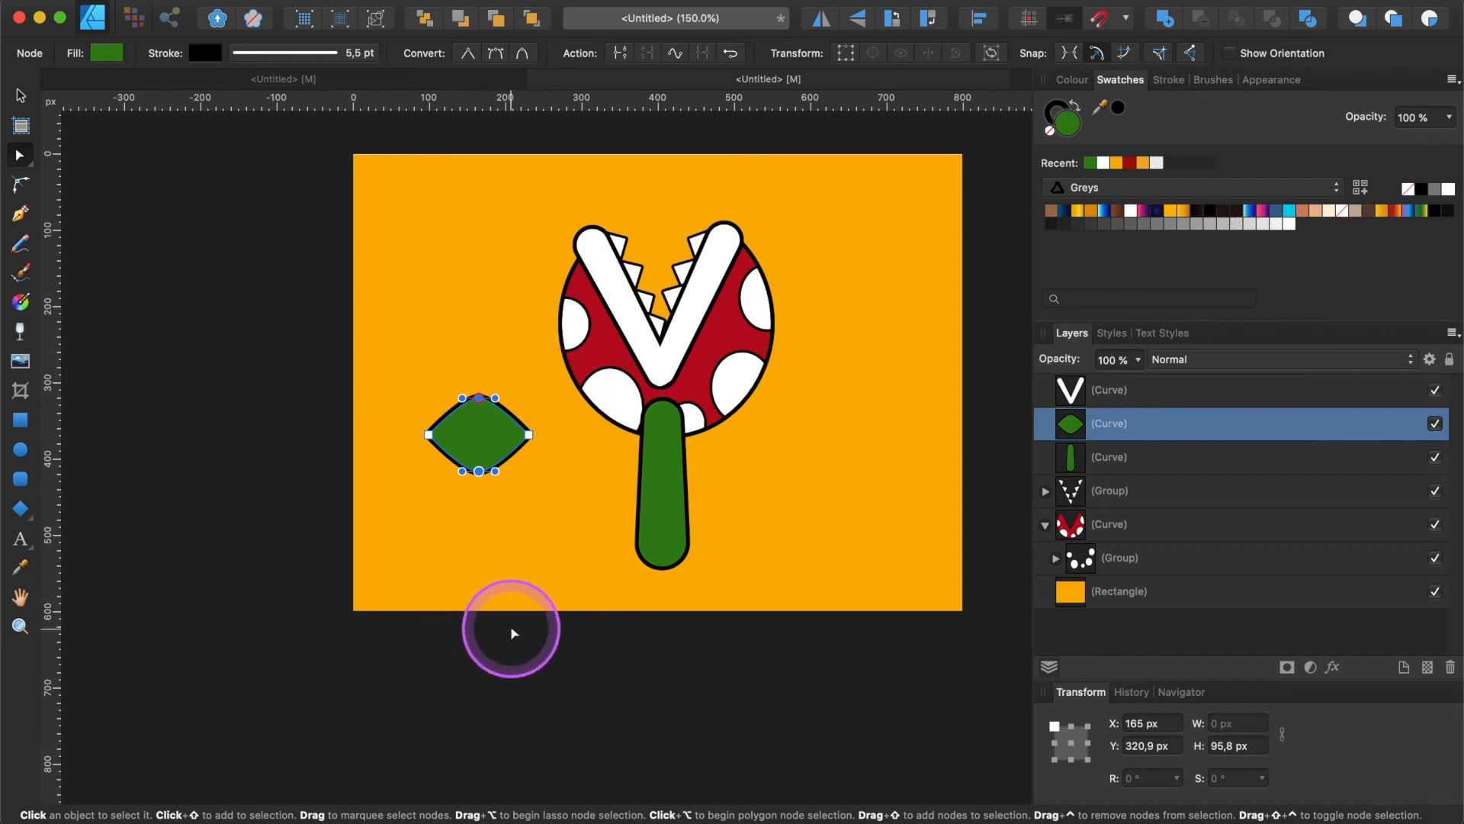
Rotate the leaf to 24.7°, flatten it to about 68 px high and place it against the stem's right side
{"action": "key", "text": "v"}
{"action": "left_click_drag", "start_coordinate": [540, 398], "coordinate": [531, 356]}
{"action": "left_click_drag", "start_coordinate": [484, 439], "coordinate": [717, 467]}
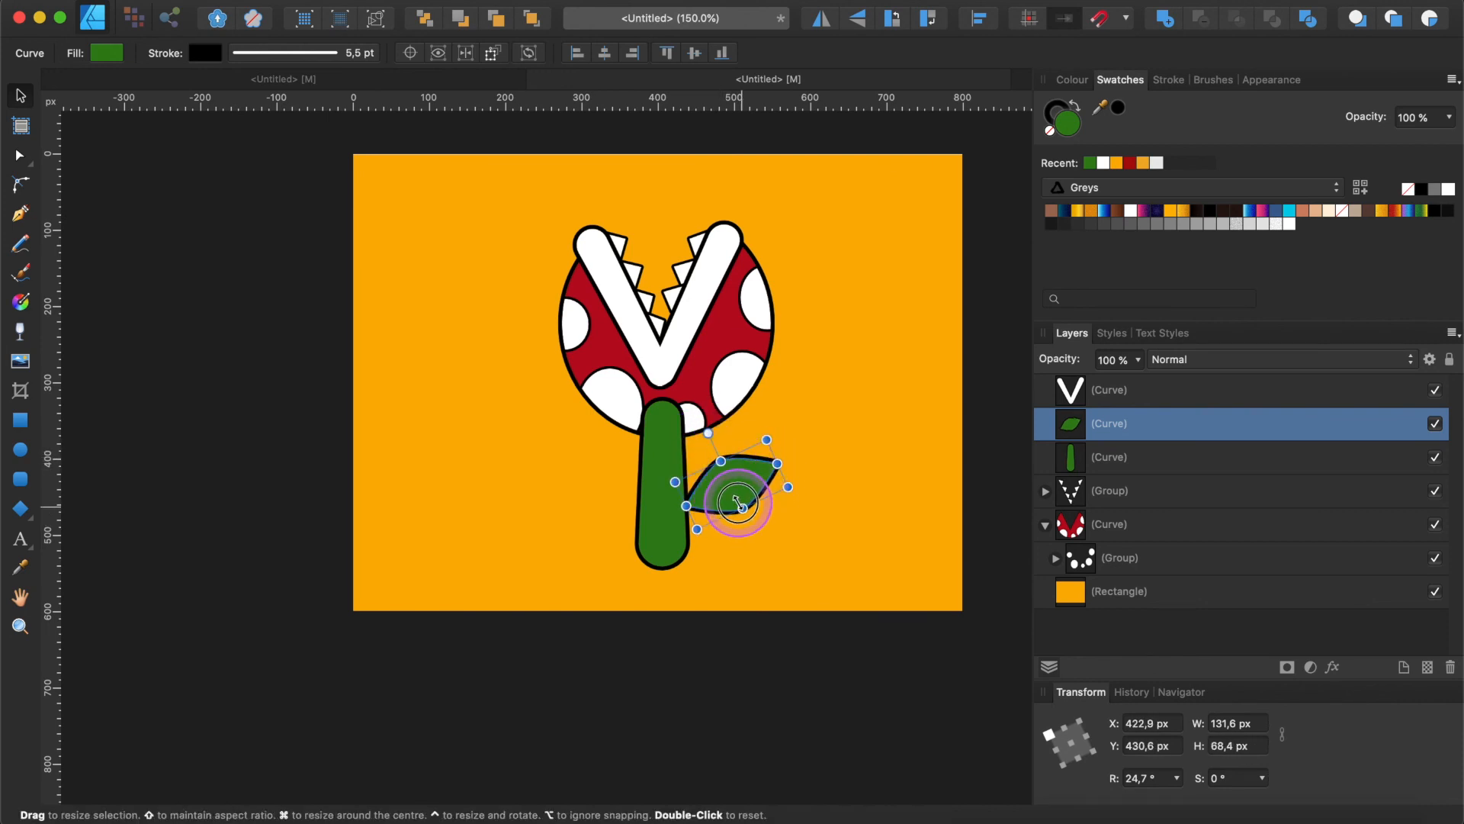
{"action": "left_click_drag", "start_coordinate": [741, 503], "coordinate": [732, 474]}
{"action": "left_click", "coordinate": [868, 515]}
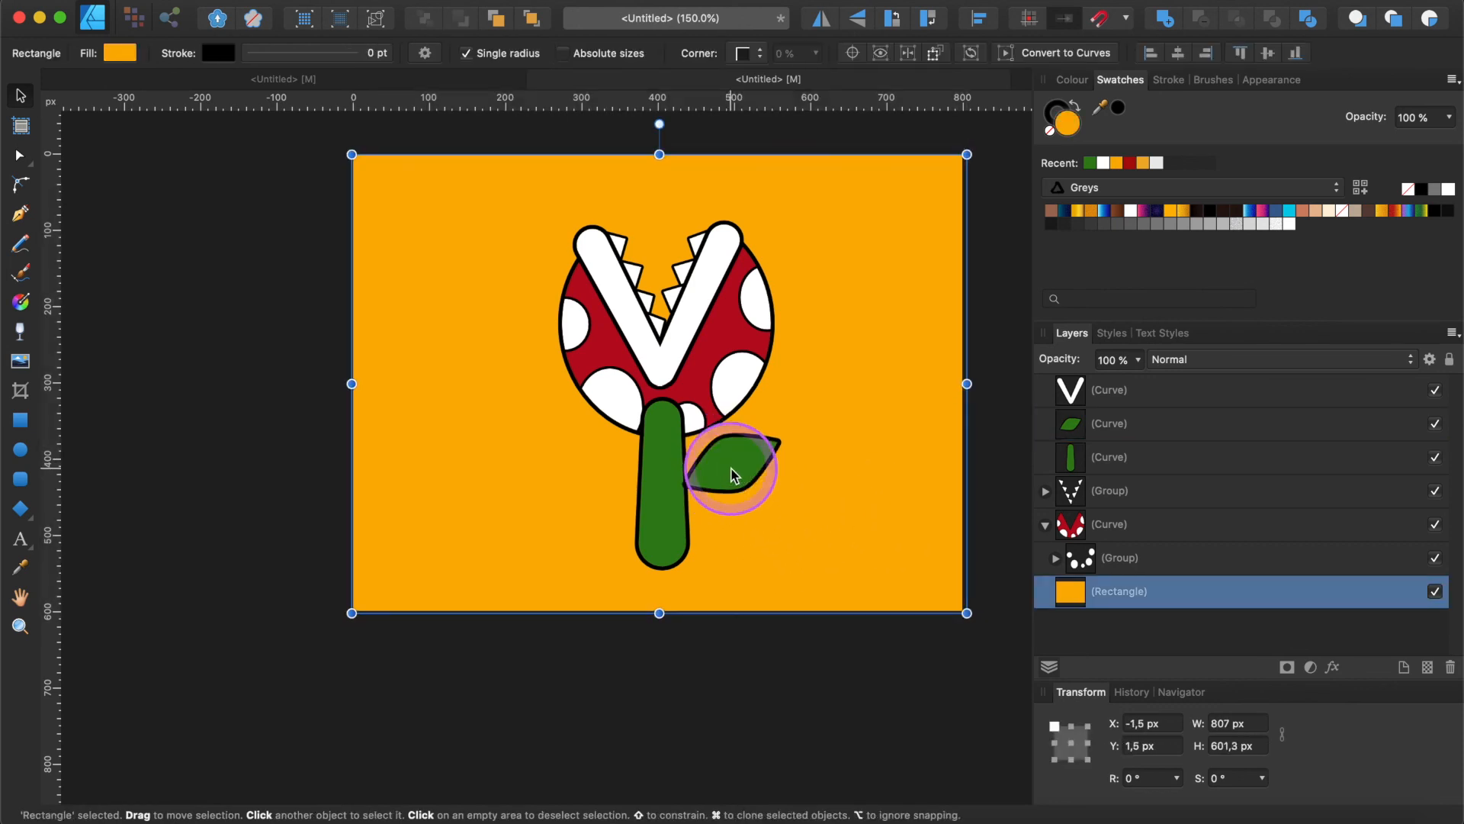
Copy and paste the leaf, move the duplicate to the stem's left side and rotate it to -30°
{"action": "left_click", "coordinate": [733, 475]}
{"action": "right_click", "coordinate": [734, 480]}
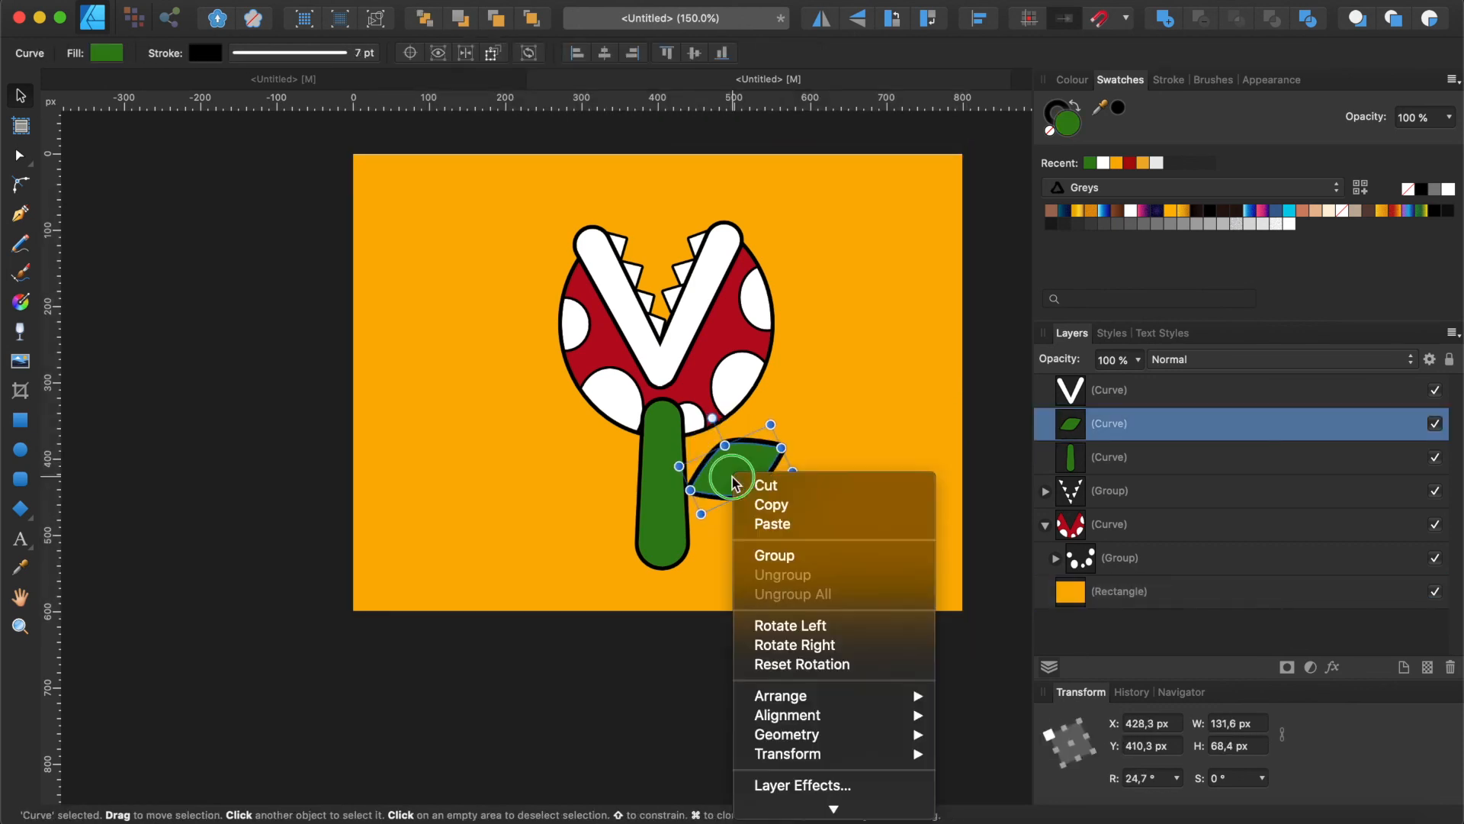
{"action": "left_click", "coordinate": [783, 508]}
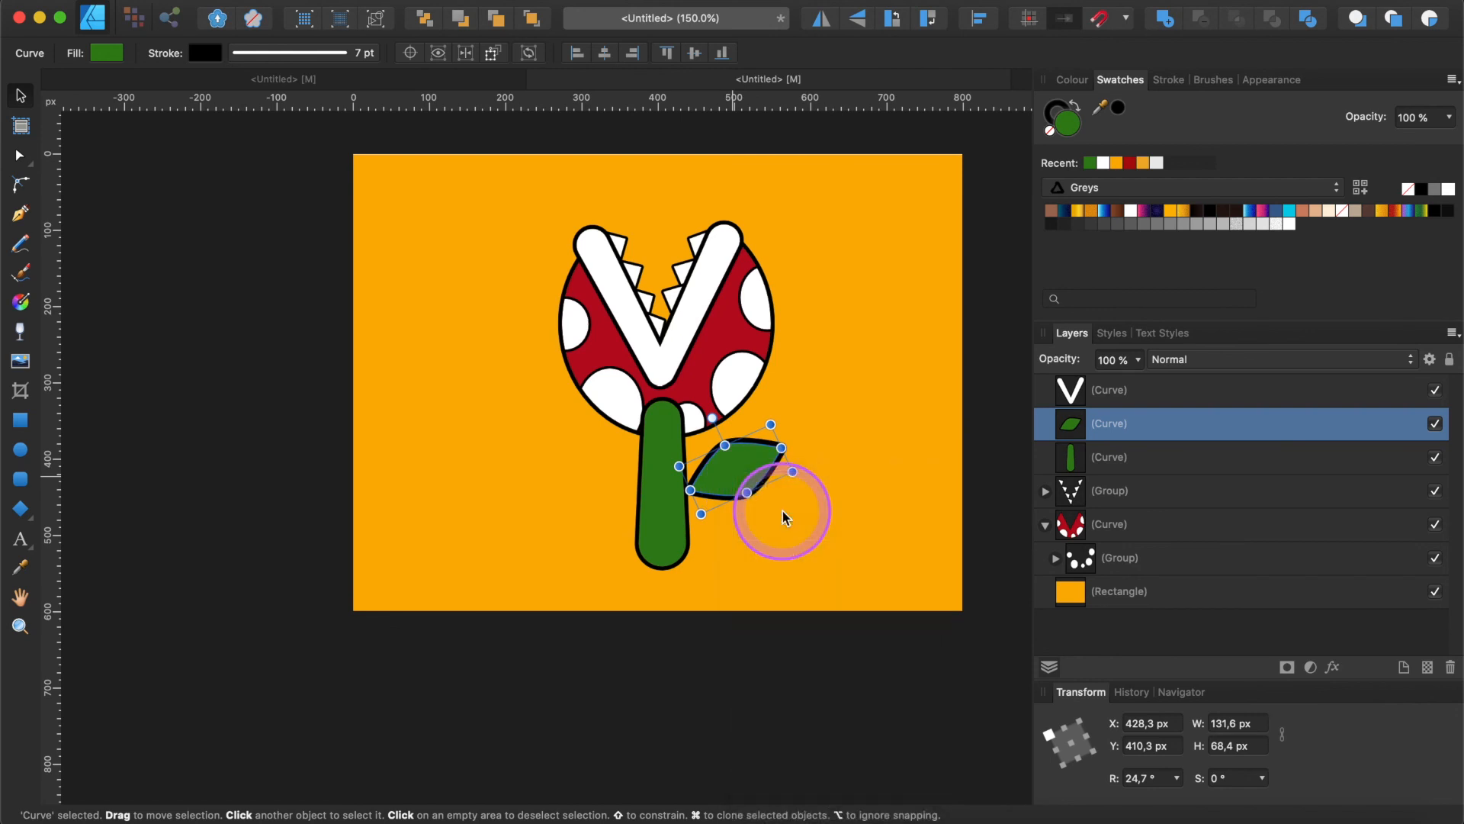
{"action": "right_click", "coordinate": [738, 461]}
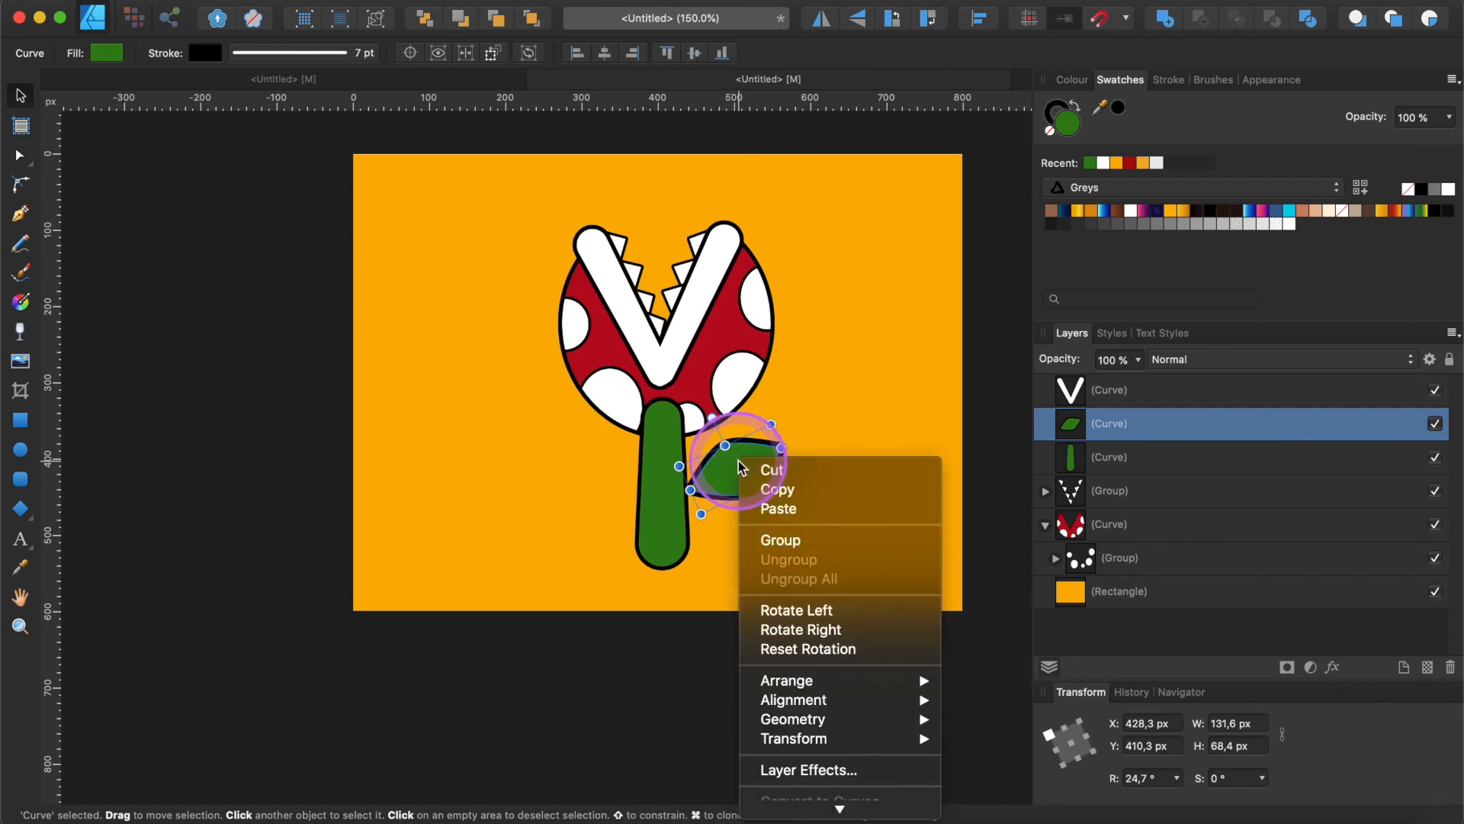
{"action": "left_click", "coordinate": [792, 516]}
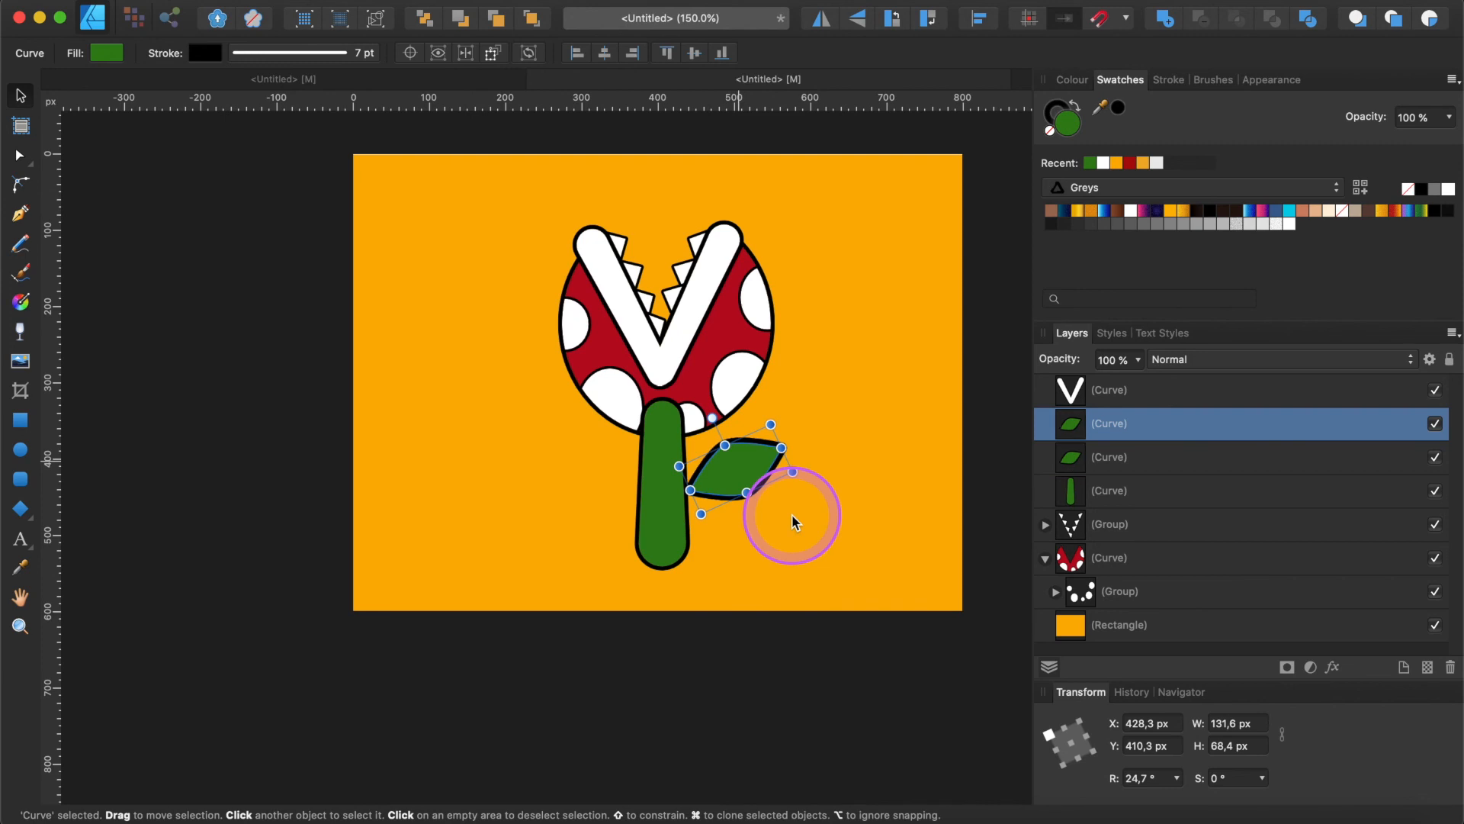
{"action": "left_click_drag", "start_coordinate": [751, 482], "coordinate": [615, 516]}
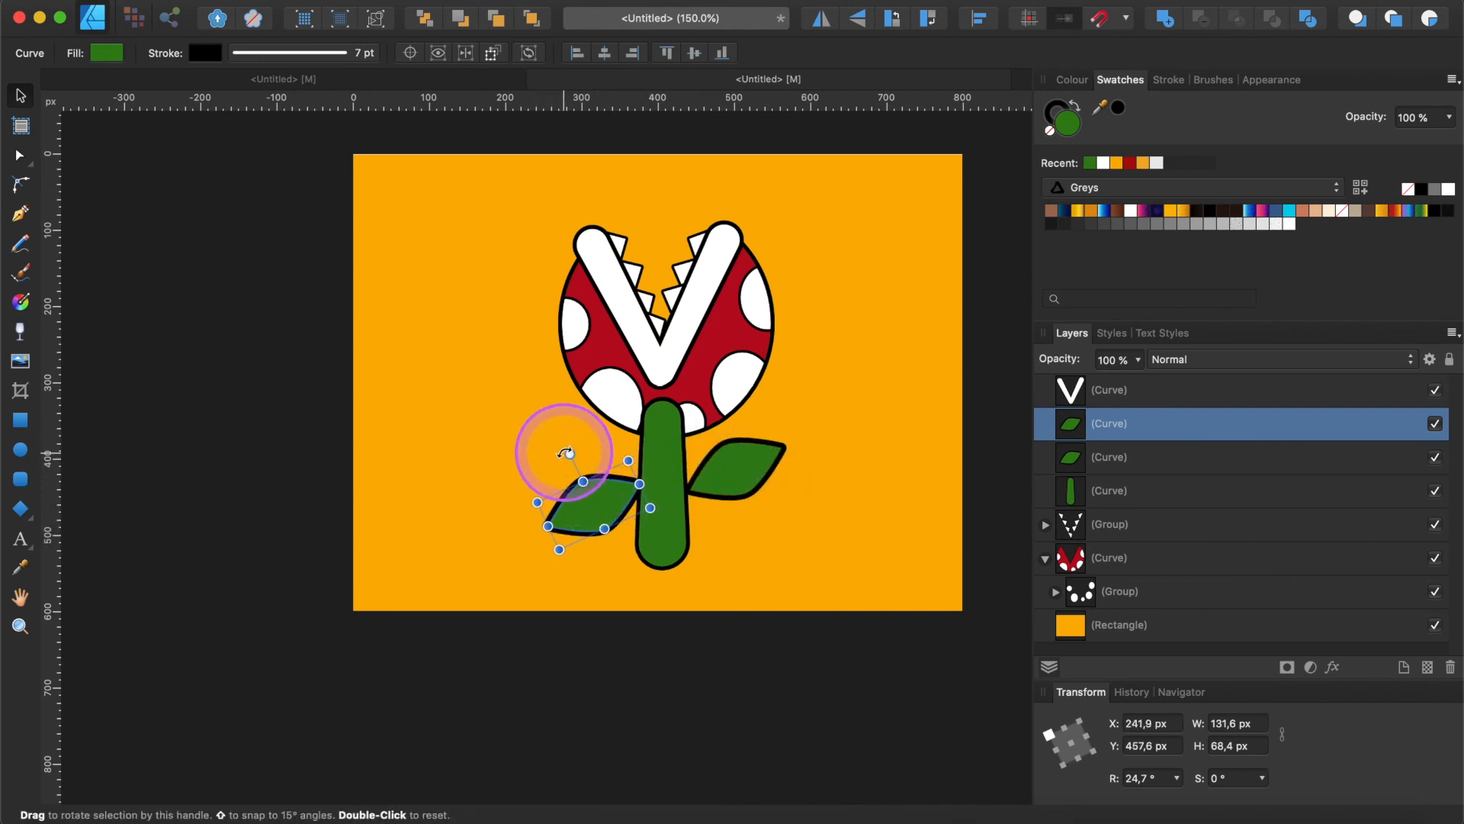
{"action": "left_click_drag", "start_coordinate": [565, 452], "coordinate": [626, 427]}
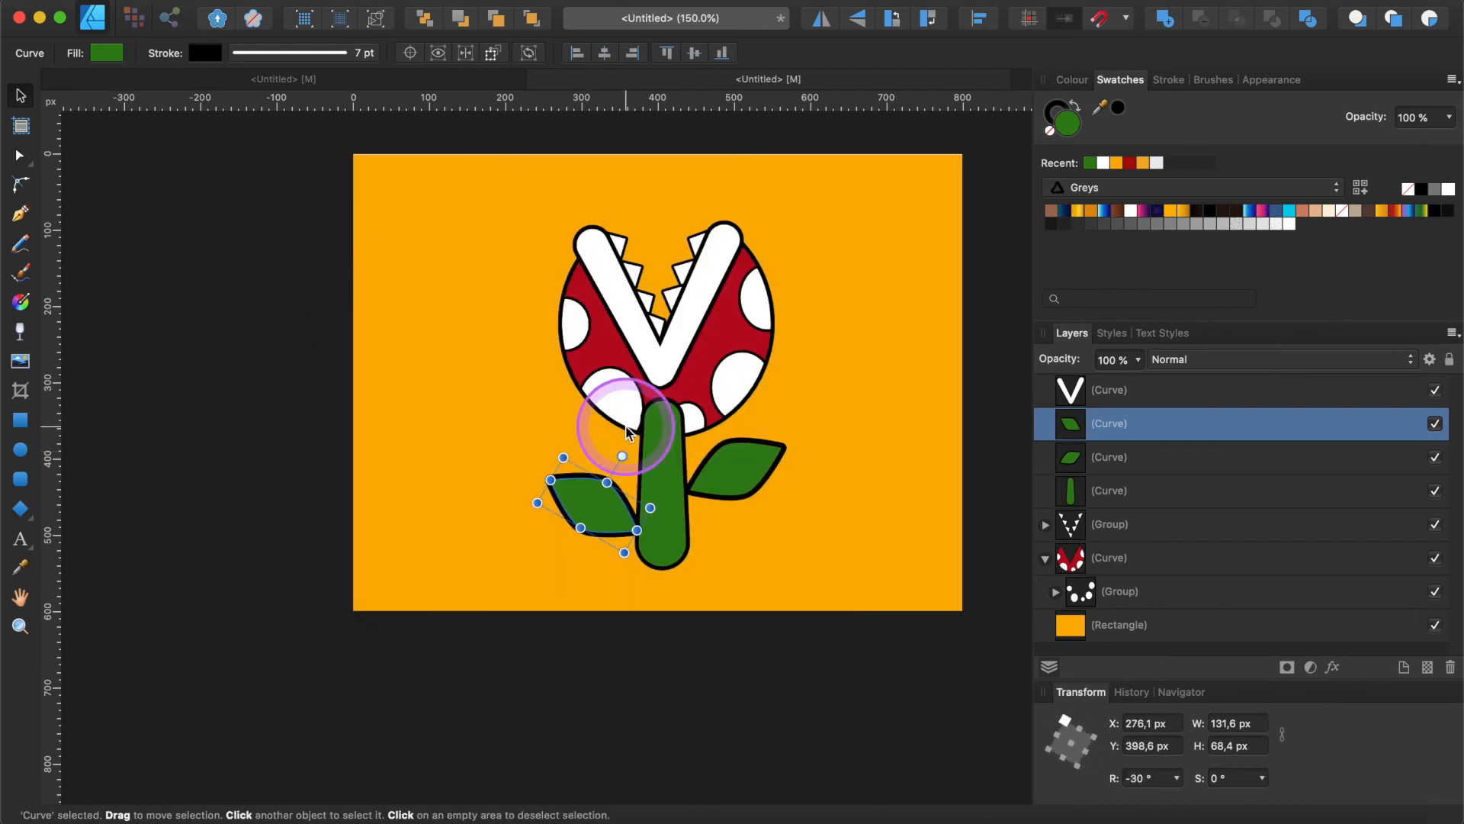